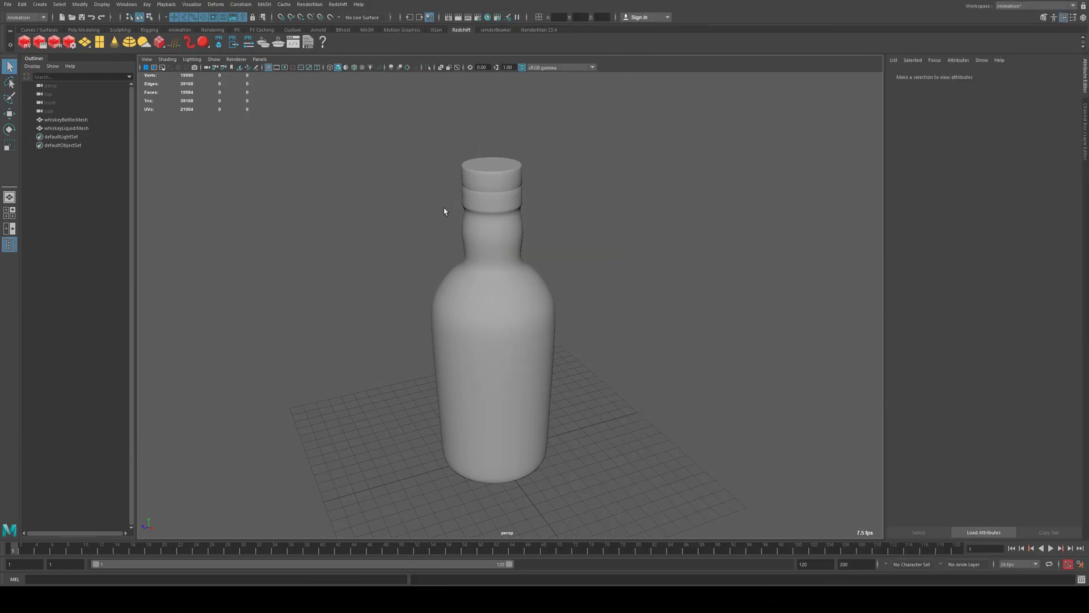
# Select the whiskey bottle and zoom in on its neck and shoulder in wireframe
pyautogui.click(329, 67)
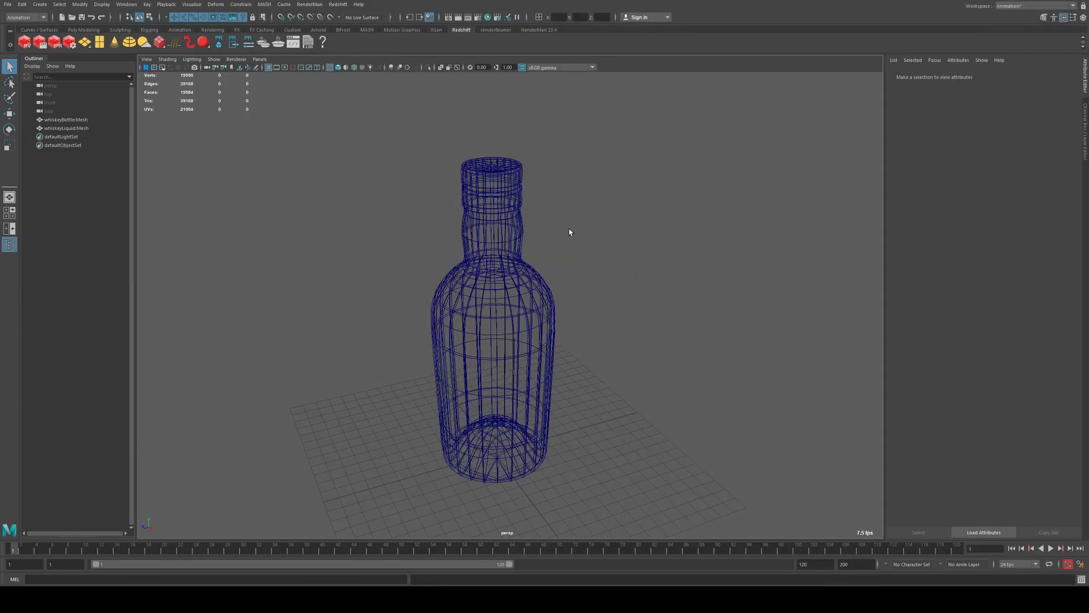
pyautogui.click(338, 67)
pyautogui.click(465, 193)
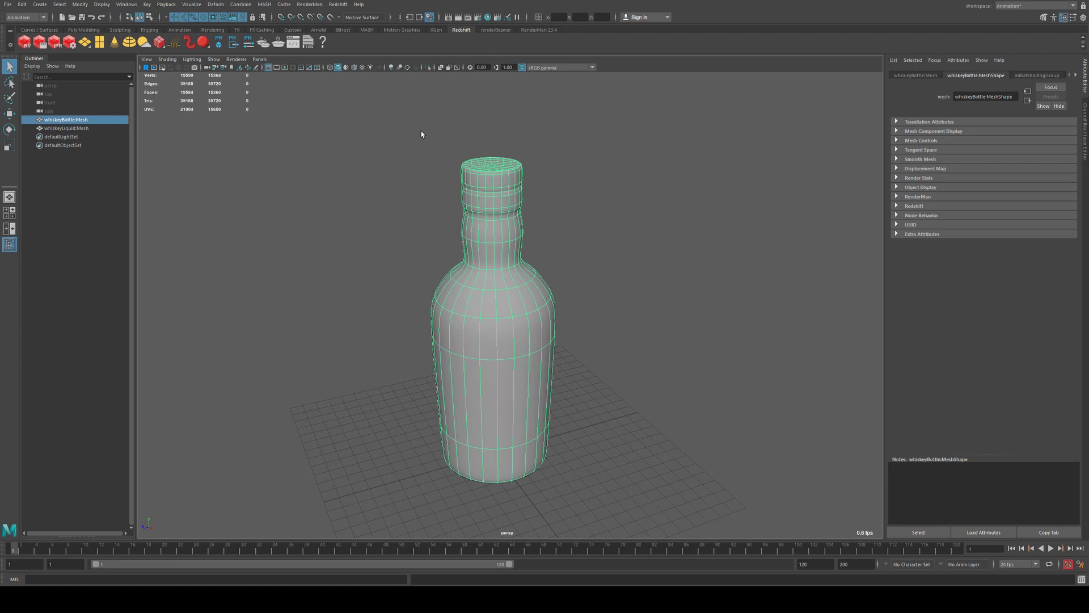
pyautogui.keyDown('alt'); pyautogui.moveTo(515, 203); pyautogui.dragTo(437, 202); pyautogui.keyUp('alt')
pyautogui.keyDown('alt'); pyautogui.moveTo(429, 209); pyautogui.dragTo(465, 246, button='right'); pyautogui.keyUp('alt')
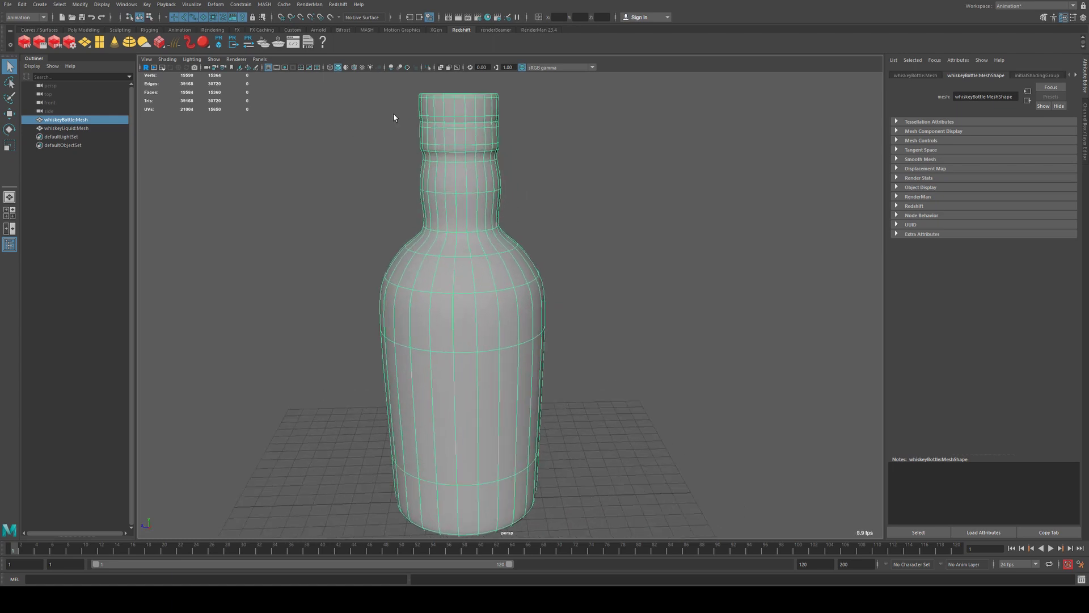
pyautogui.keyDown('alt'); pyautogui.moveTo(417, 223); pyautogui.dragTo(427, 267, button='middle'); pyautogui.keyUp('alt')
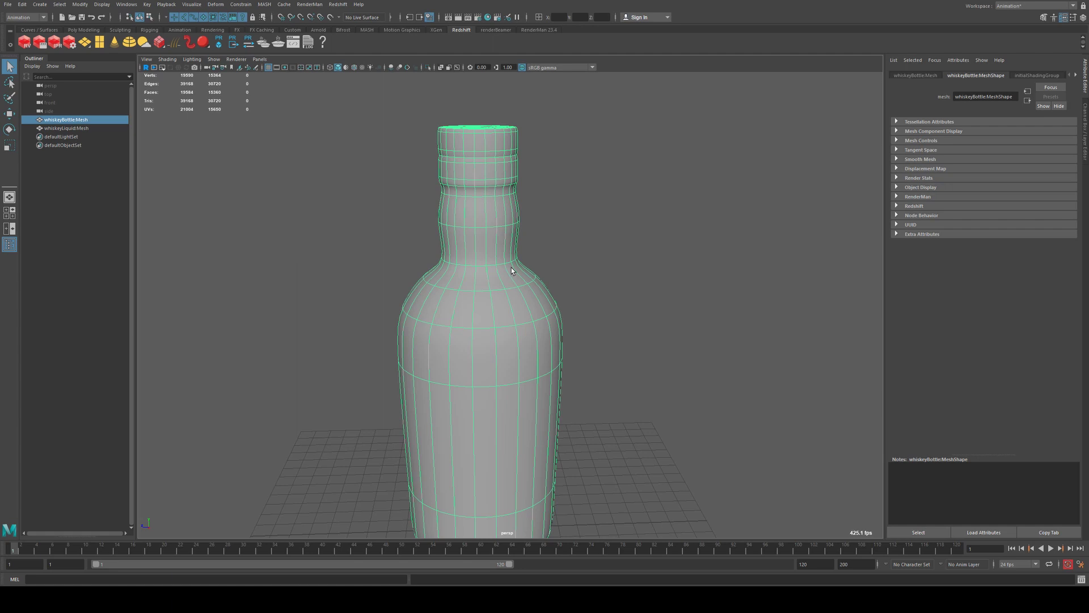
pyautogui.click(330, 67)
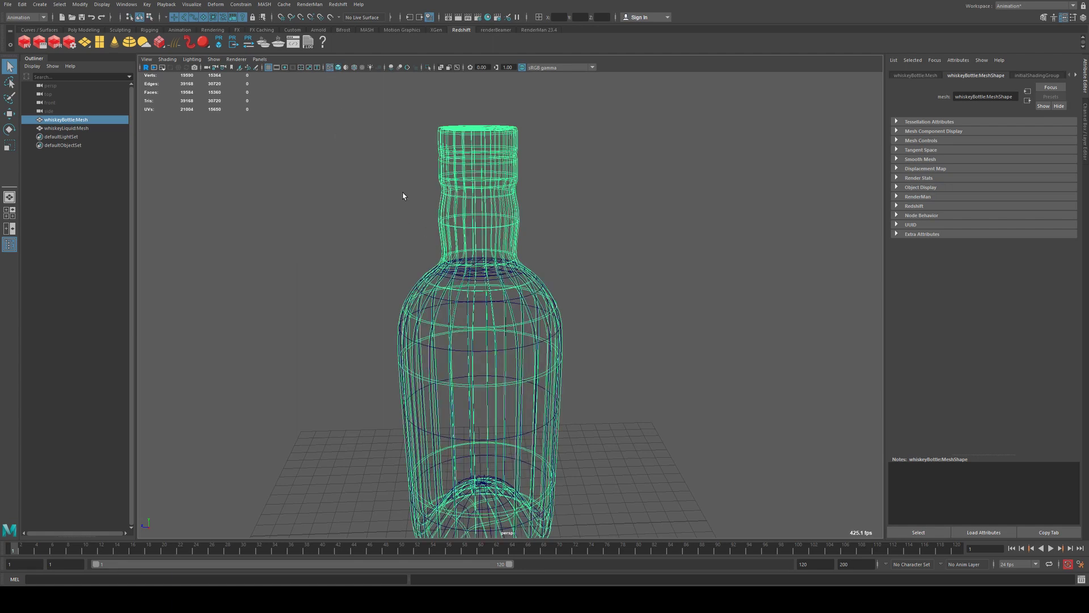
pyautogui.keyDown('alt'); pyautogui.moveTo(404, 195); pyautogui.dragTo(472, 219, button='right'); pyautogui.keyUp('alt')
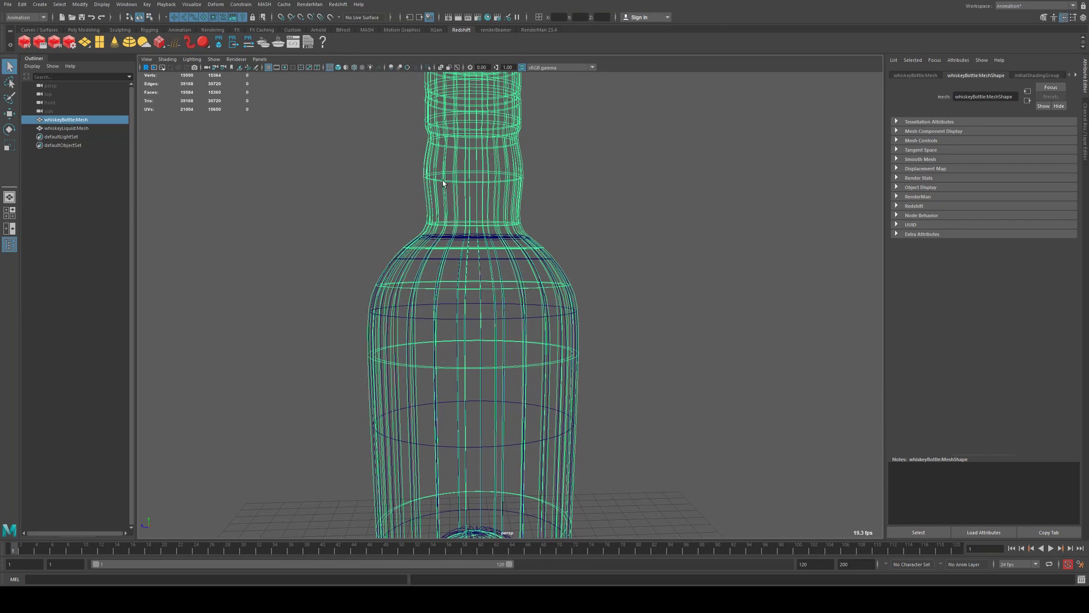
# Maximise the side view in wireframe, zoom to the shoulder, and select the whiskeyLiquid mesh
pyautogui.press('space')
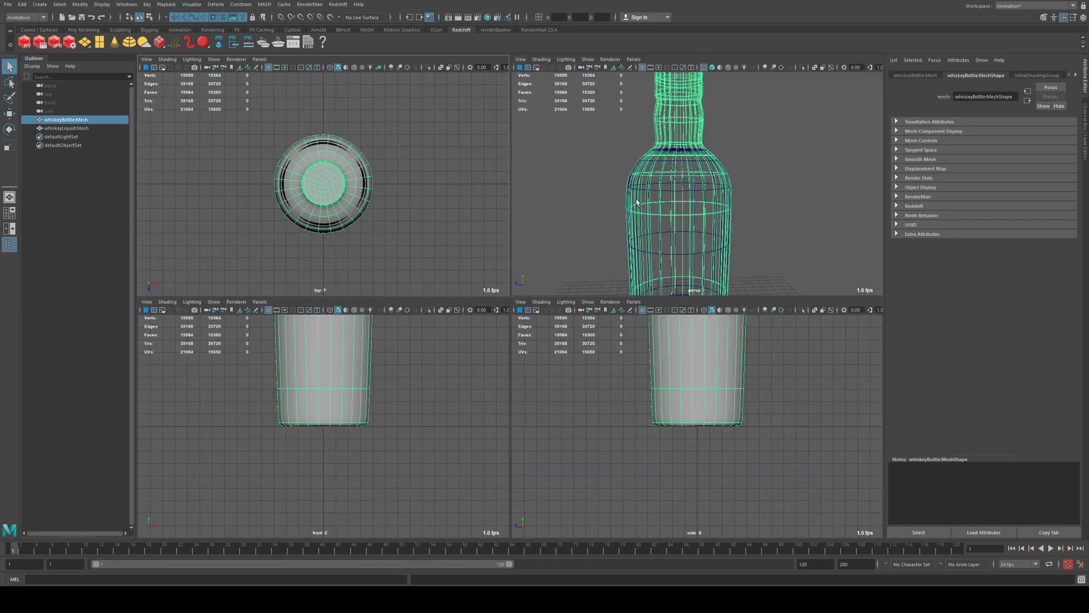
pyautogui.click(704, 310)
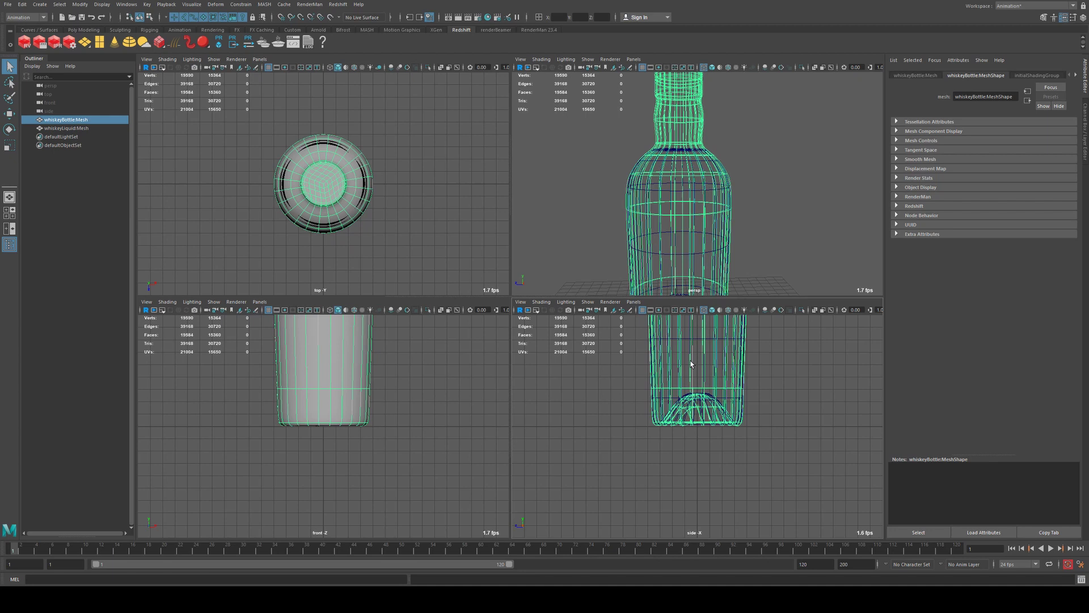
pyautogui.press('space')
pyautogui.keyDown('alt'); pyautogui.moveTo(547, 227); pyautogui.dragTo(563, 296, button='middle'); pyautogui.keyUp('alt')
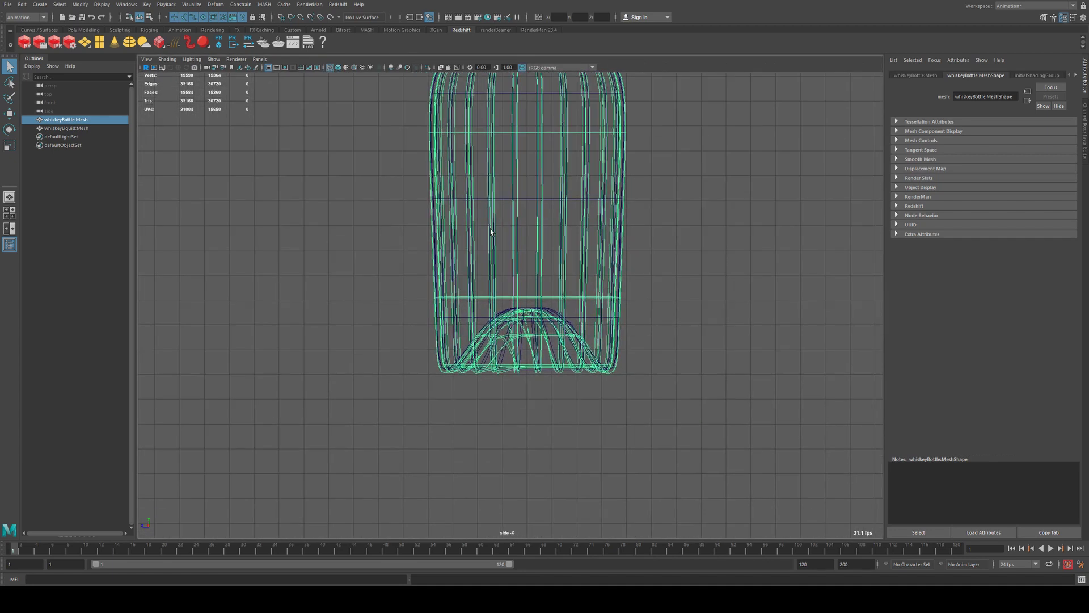
pyautogui.keyDown('alt'); pyautogui.moveTo(500, 137); pyautogui.dragTo(541, 404, button='middle'); pyautogui.keyUp('alt')
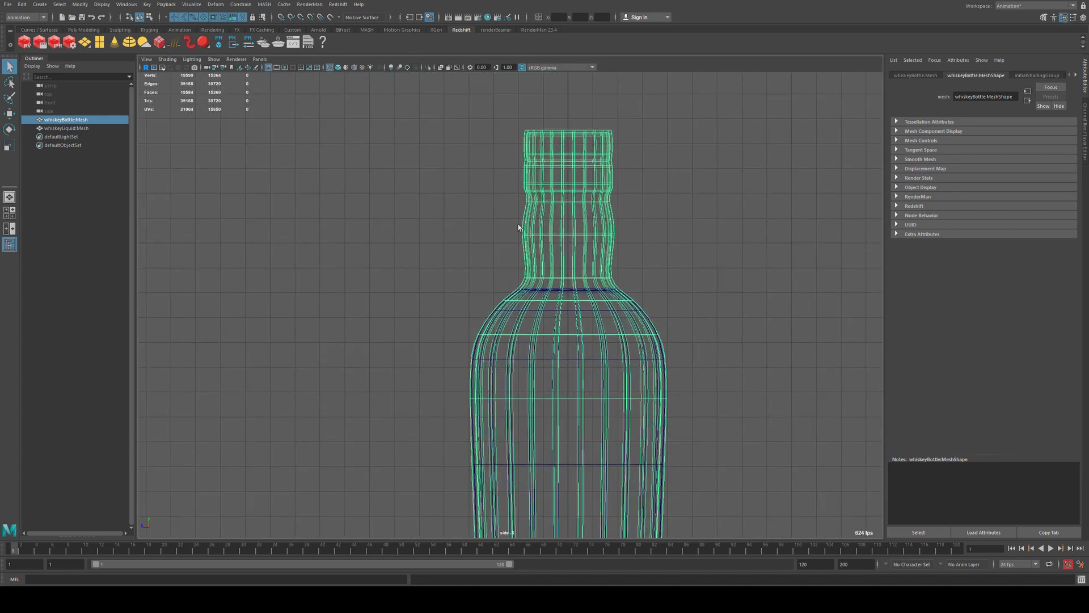
pyautogui.scroll(8, 703, 263)
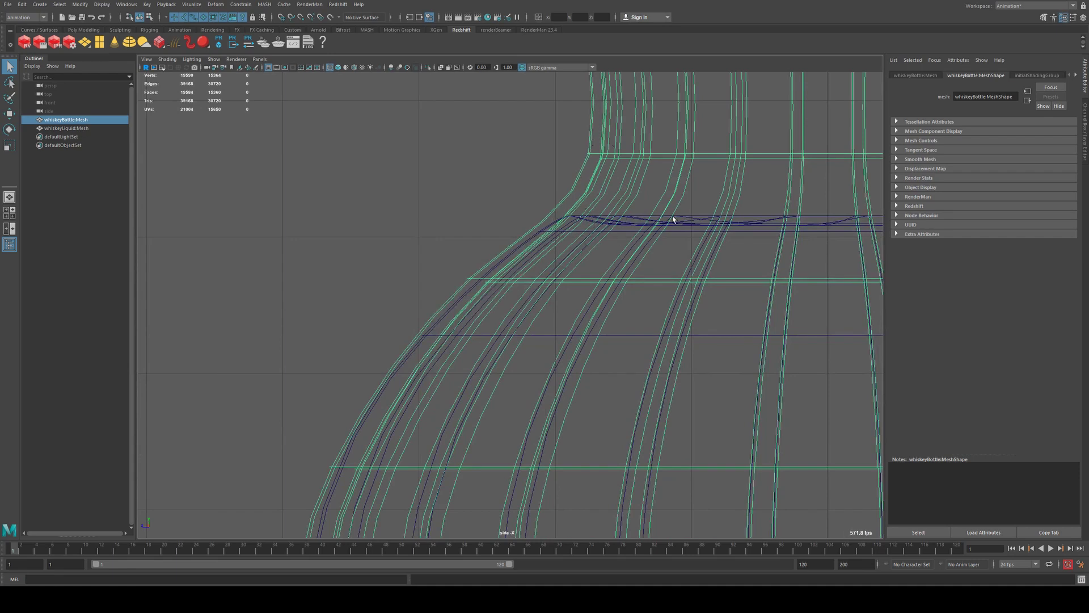
pyautogui.click(686, 220)
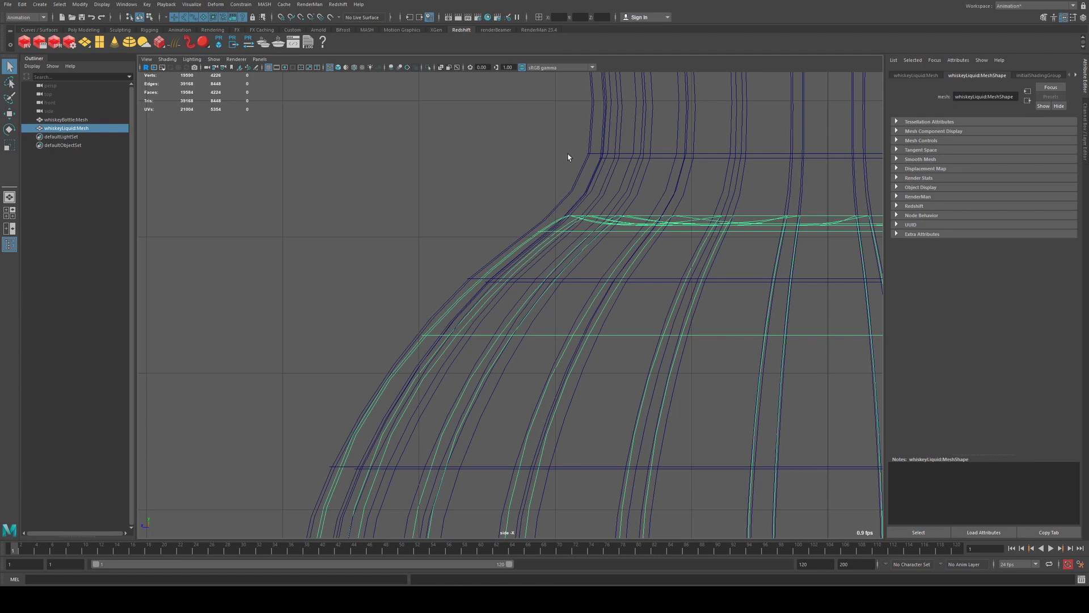
# Return to a single perspective view and orbit in close to the bottle's shoulder
pyautogui.press('space')
pyautogui.press('space')
pyautogui.keyDown('alt'); pyautogui.moveTo(650, 156); pyautogui.dragTo(577, 202); pyautogui.keyUp('alt')
pyautogui.keyDown('alt'); pyautogui.moveTo(577, 203); pyautogui.dragTo(599, 177, button='right'); pyautogui.keyUp('alt')
pyautogui.keyDown('alt'); pyautogui.moveTo(599, 177); pyautogui.dragTo(583, 219, button='middle'); pyautogui.keyUp('alt')
pyautogui.keyDown('alt'); pyautogui.moveTo(583, 219); pyautogui.dragTo(549, 220); pyautogui.keyUp('alt')
pyautogui.keyDown('alt'); pyautogui.moveTo(549, 220); pyautogui.dragTo(549, 246, button='middle'); pyautogui.keyUp('alt')
pyautogui.keyDown('alt'); pyautogui.moveTo(549, 246); pyautogui.dragTo(561, 341); pyautogui.keyUp('alt')
# Isolate the whiskey liquid mesh and inspect its unsmoothed base mesh with wireframe on shaded
pyautogui.hotkey('ctrl', '1')
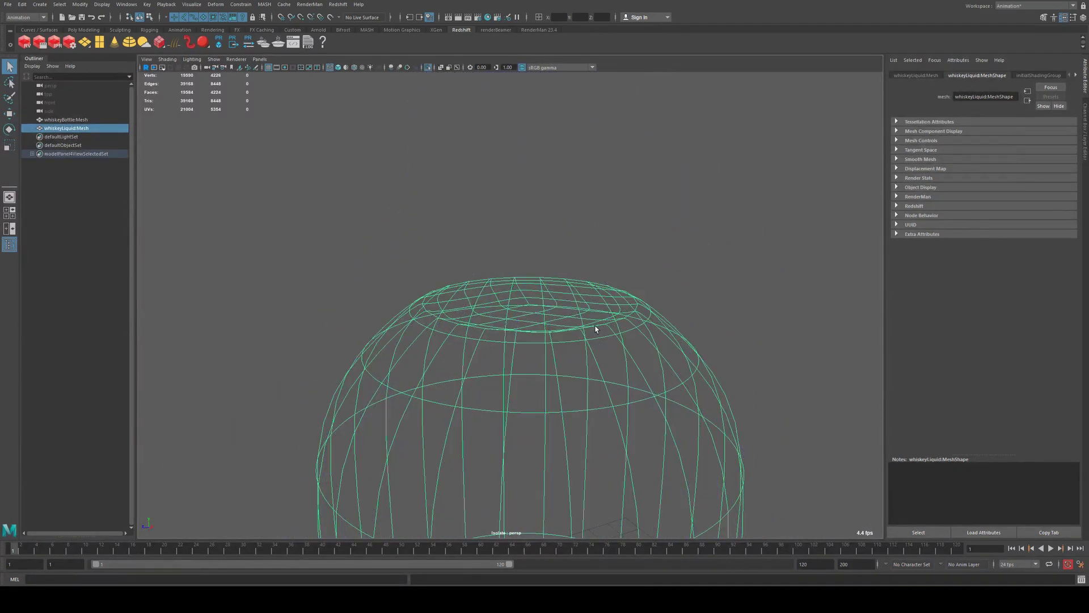
pyautogui.click(337, 67)
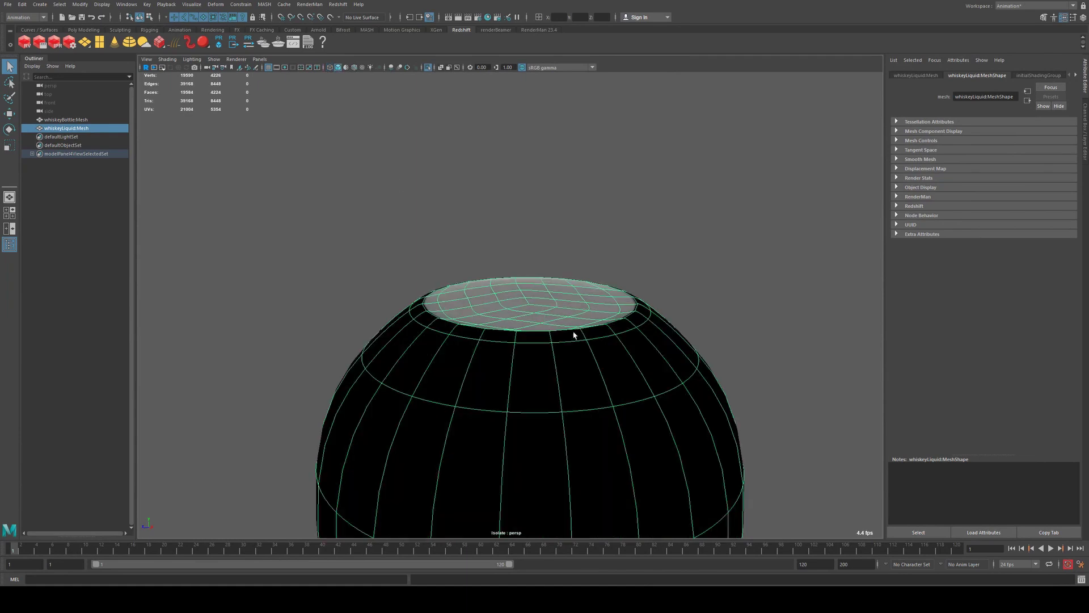
pyautogui.moveTo(574, 332)
pyautogui.keyDown('alt'); pyautogui.mouseDown()
pyautogui.moveTo(558, 329)
pyautogui.moveTo(552, 309)
pyautogui.moveTo(576, 263)
pyautogui.moveTo(597, 260)
pyautogui.mouseUp(); pyautogui.keyUp('alt')
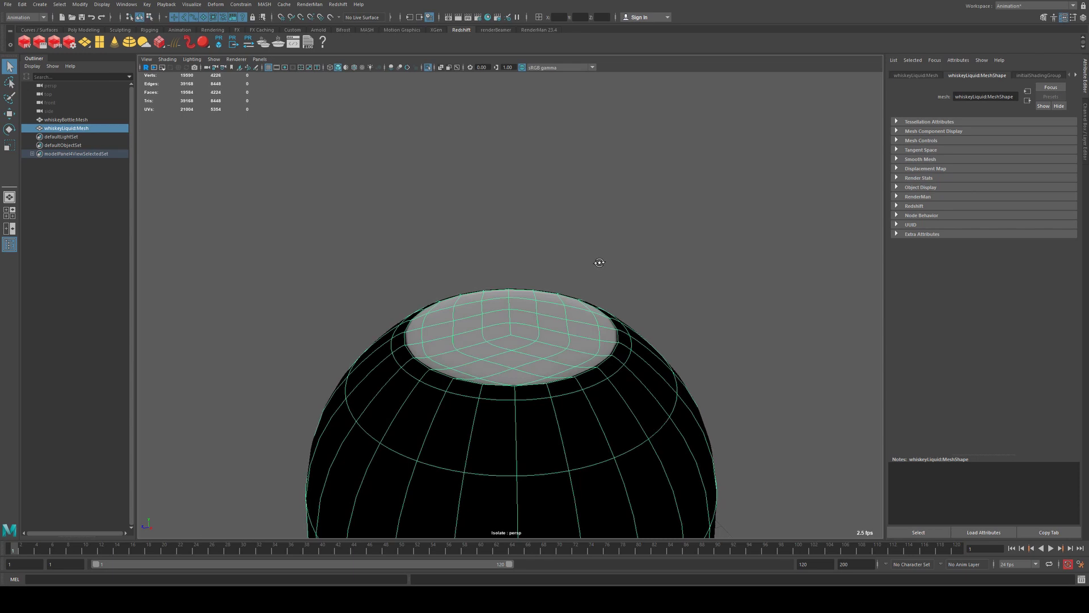
pyautogui.keyDown('alt'); pyautogui.moveTo(587, 308); pyautogui.dragTo(584, 320); pyautogui.keyUp('alt')
pyautogui.click(675, 344)
pyautogui.click(622, 365)
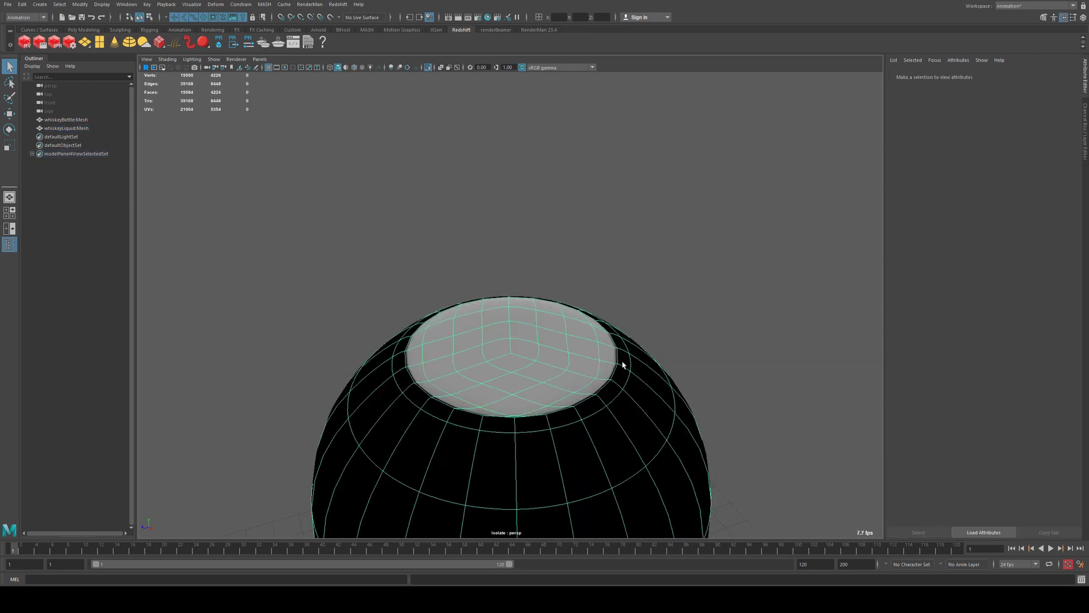
pyautogui.press('1')
pyautogui.click(621, 253)
pyautogui.keyDown('alt'); pyautogui.moveTo(622, 256); pyautogui.dragTo(536, 294); pyautogui.keyUp('alt')
pyautogui.click(503, 318)
pyautogui.click(572, 221)
# Switch to the Modeling menu set and preview the liquid's top smoothed
pyautogui.press('F2')
pyautogui.click(467, 308)
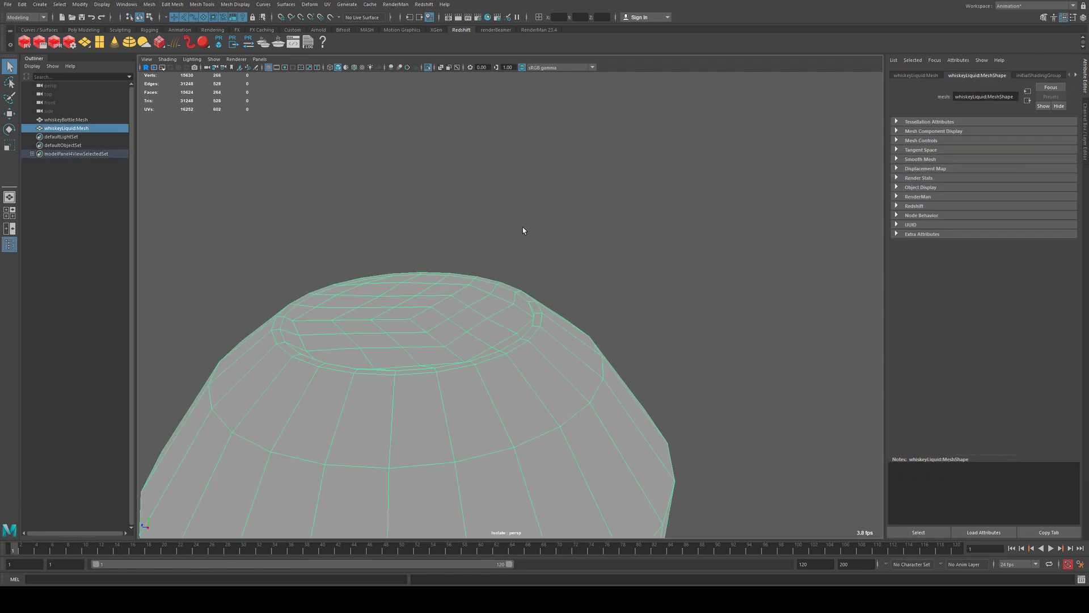
pyautogui.keyDown('alt'); pyautogui.moveTo(523, 231); pyautogui.dragTo(569, 174); pyautogui.keyUp('alt')
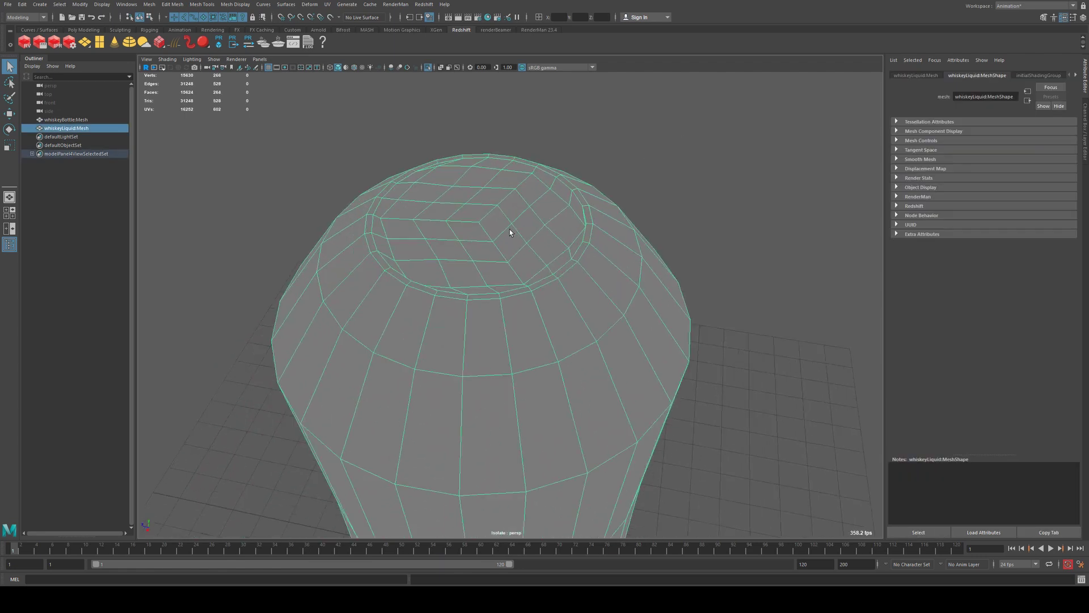
pyautogui.keyDown('alt'); pyautogui.moveTo(393, 140); pyautogui.dragTo(397, 124); pyautogui.keyUp('alt')
pyautogui.keyDown('alt'); pyautogui.moveTo(396, 124); pyautogui.dragTo(532, 151, button='right'); pyautogui.keyUp('alt')
pyautogui.keyDown('alt'); pyautogui.moveTo(448, 133); pyautogui.dragTo(496, 226, button='middle'); pyautogui.keyUp('alt')
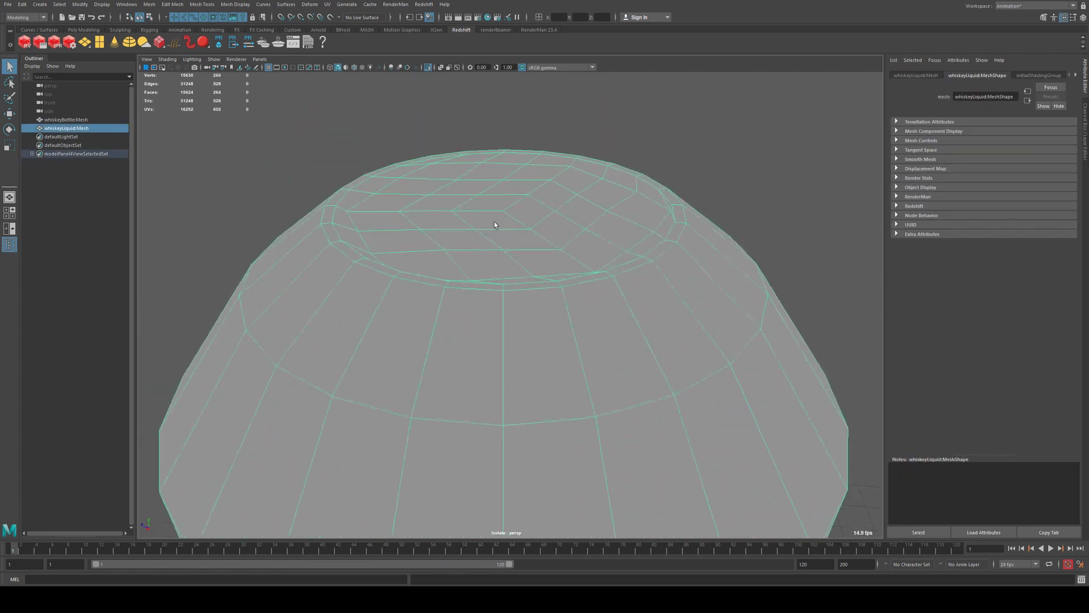
pyautogui.keyDown('alt'); pyautogui.moveTo(397, 200); pyautogui.dragTo(335, 189); pyautogui.keyUp('alt')
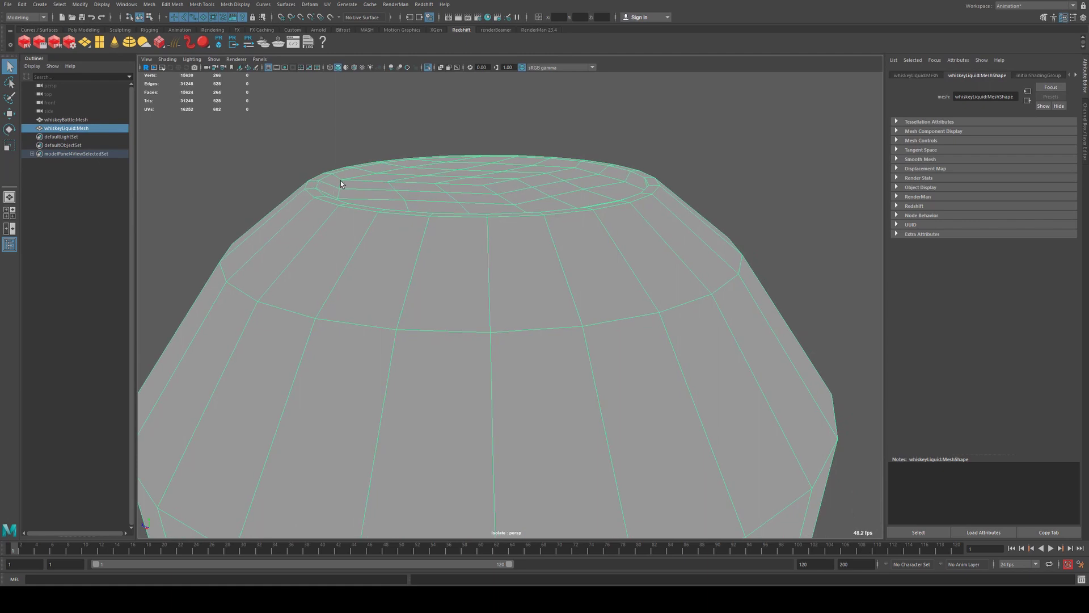
pyautogui.press('3')
# Reselect the liquid and pull the view back until the whole bottle shows
pyautogui.click(411, 119)
pyautogui.keyDown('alt'); pyautogui.moveTo(409, 118); pyautogui.dragTo(383, 122); pyautogui.keyUp('alt')
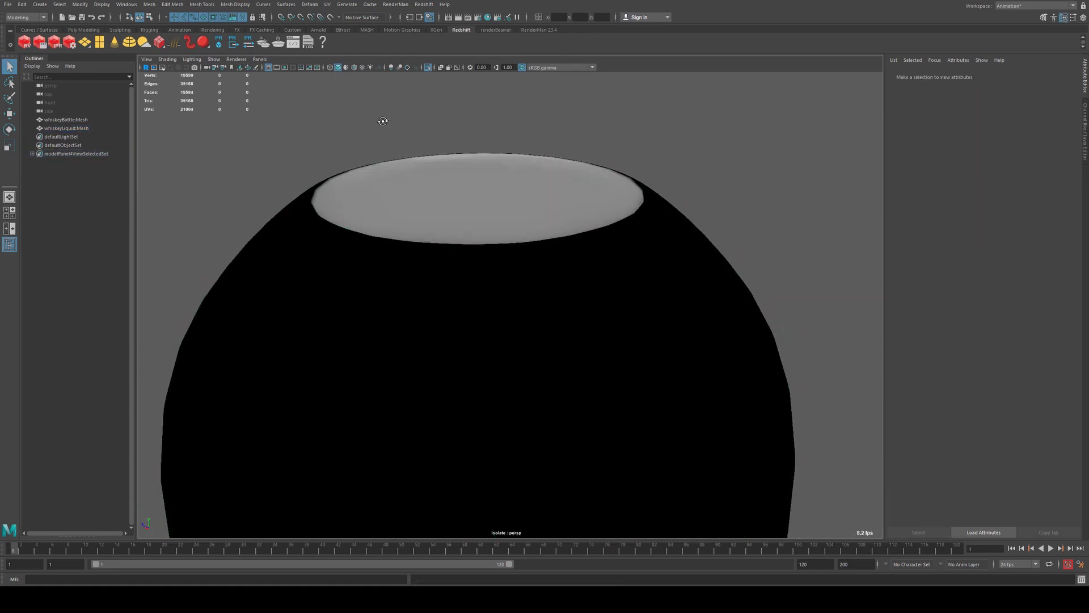
pyautogui.click(386, 250)
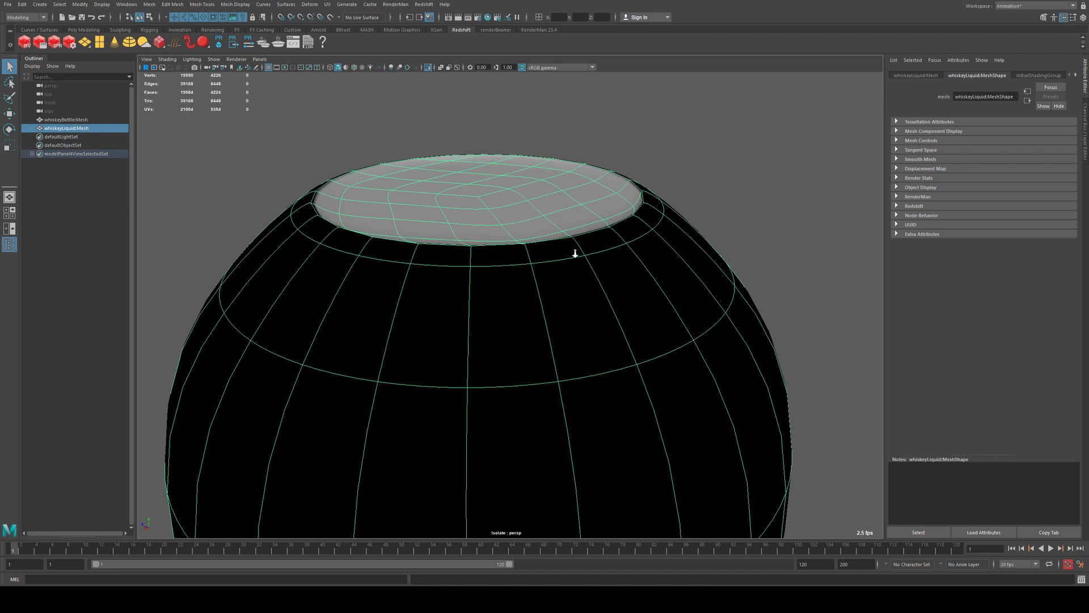
pyautogui.keyDown('alt'); pyautogui.moveTo(573, 248); pyautogui.dragTo(426, 254, button='right'); pyautogui.keyUp('alt')
pyautogui.keyDown('alt'); pyautogui.moveTo(425, 253); pyautogui.dragTo(372, 201); pyautogui.keyUp('alt')
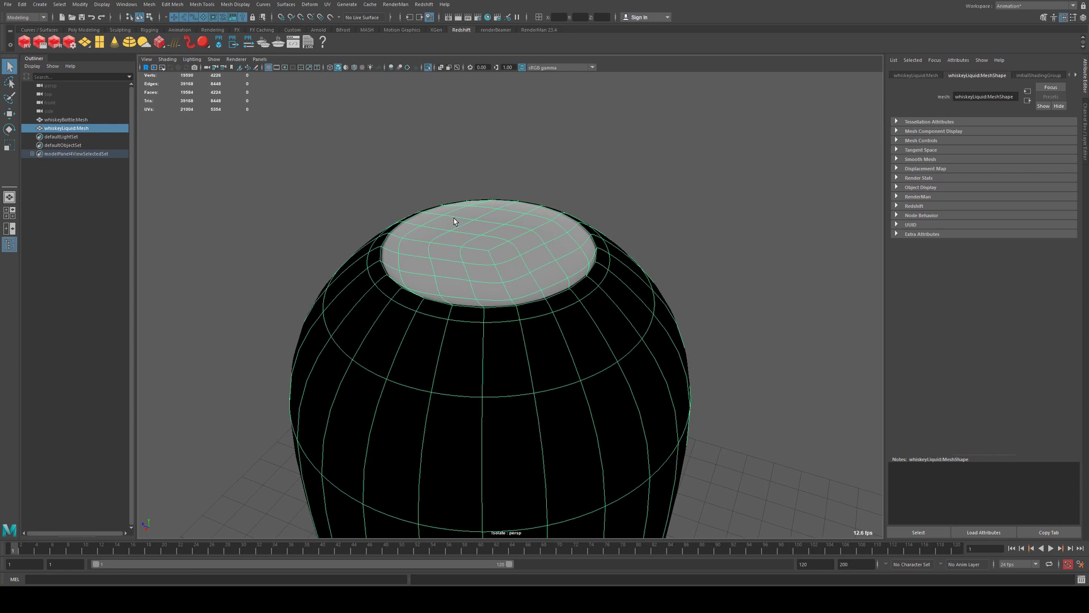
pyautogui.keyDown('alt'); pyautogui.moveTo(561, 259); pyautogui.dragTo(415, 253, button='right'); pyautogui.keyUp('alt')
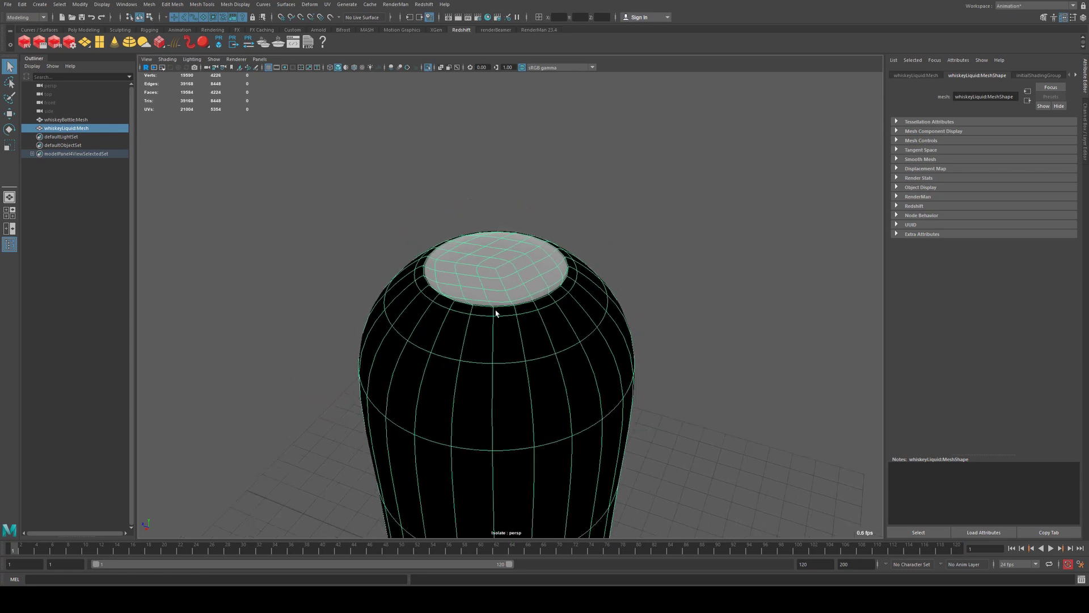
pyautogui.keyDown('alt'); pyautogui.moveTo(496, 309); pyautogui.dragTo(510, 292); pyautogui.keyUp('alt')
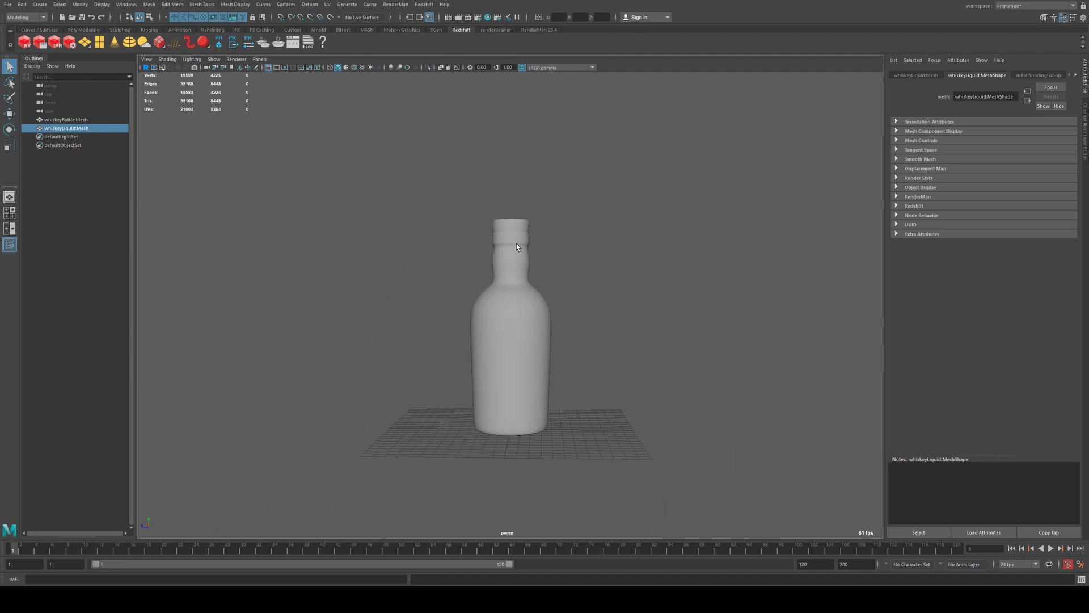
# Select the whiskey bottle and give it a new PxrLayerSurface from the RenderMan shelf
pyautogui.click(516, 244)
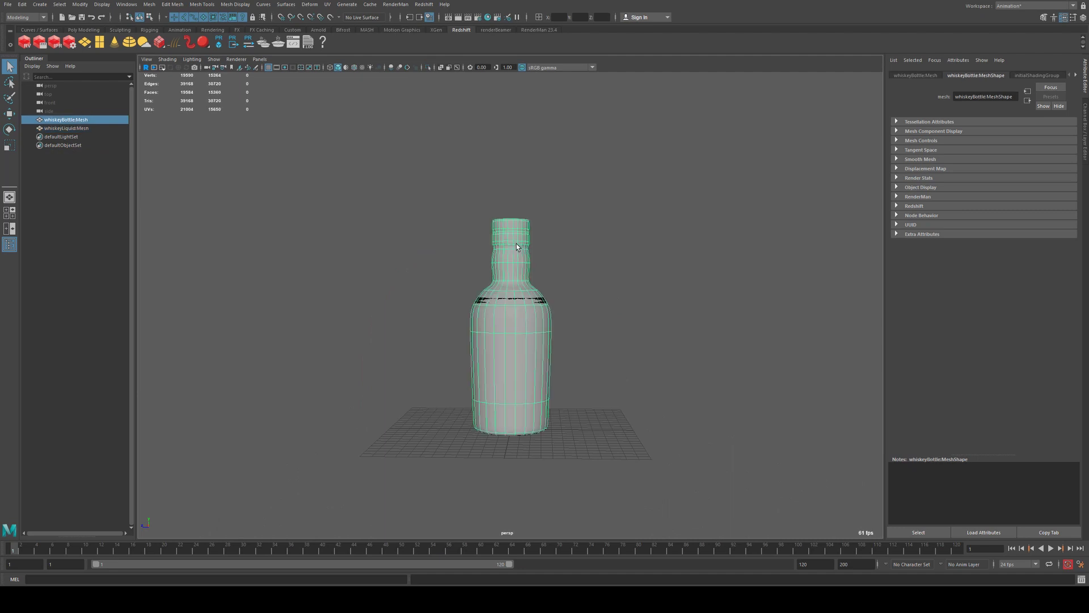
pyautogui.keyDown('alt'); pyautogui.moveTo(427, 252); pyautogui.dragTo(388, 253, button='middle'); pyautogui.keyUp('alt')
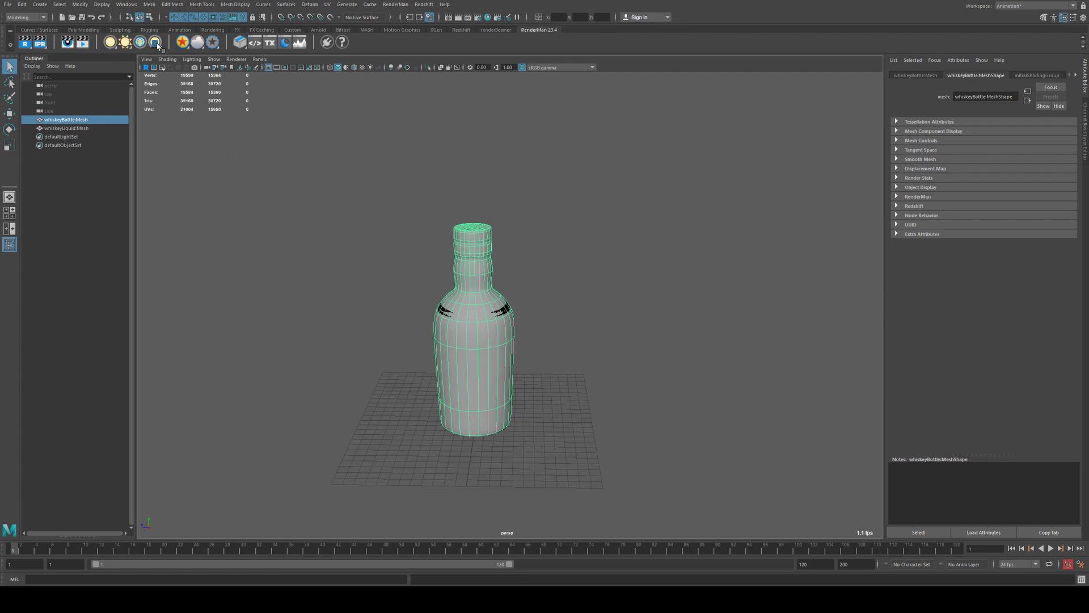
pyautogui.click(183, 42)
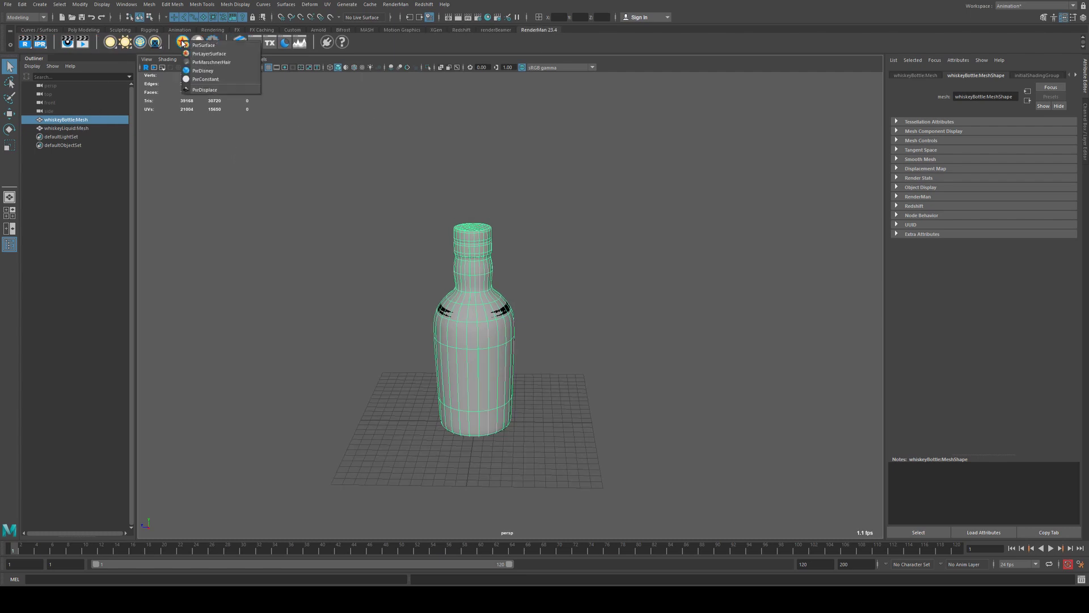
pyautogui.click(218, 54)
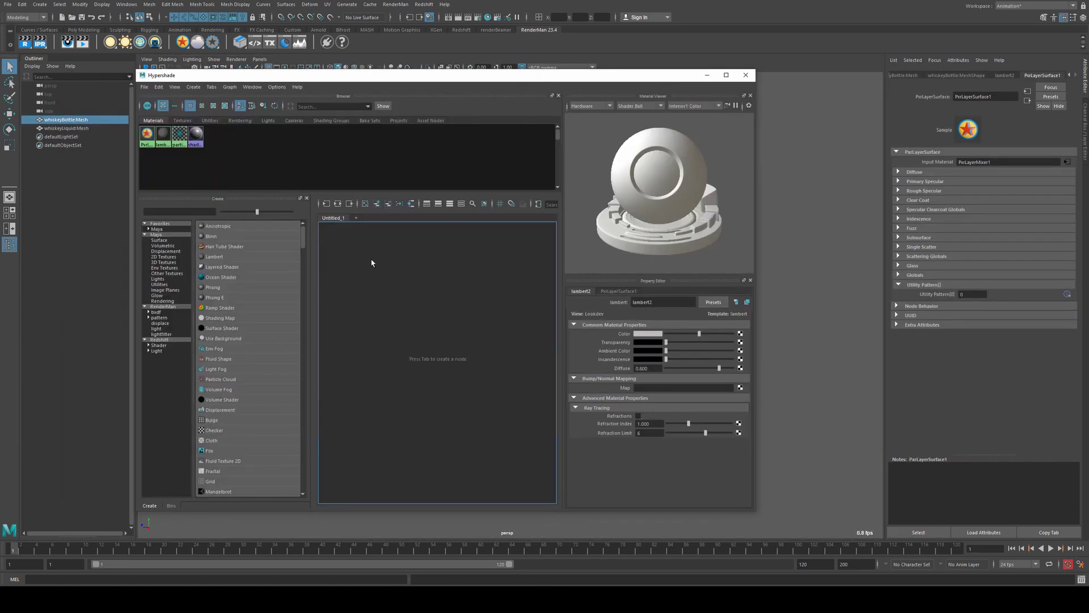
# Stack PxrLayer1 above PxrLayer2 in the PxrLayerSurface1 node graph
pyautogui.click(338, 203)
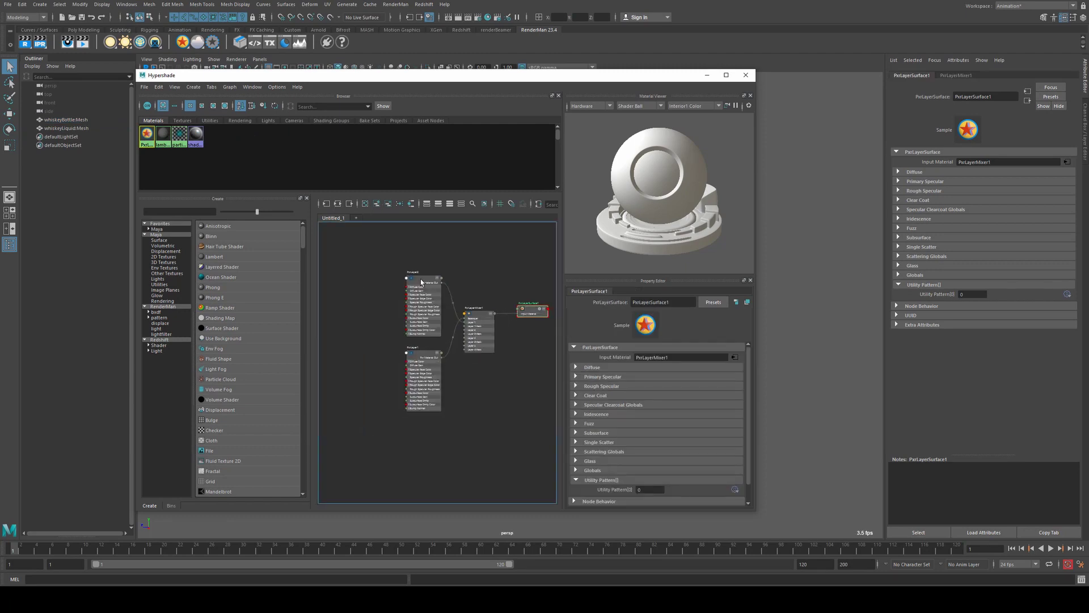
pyautogui.click(433, 353)
pyautogui.moveTo(433, 353); pyautogui.dragTo(421, 250)
pyautogui.moveTo(359, 355); pyautogui.dragTo(406, 346)
pyautogui.click(400, 253)
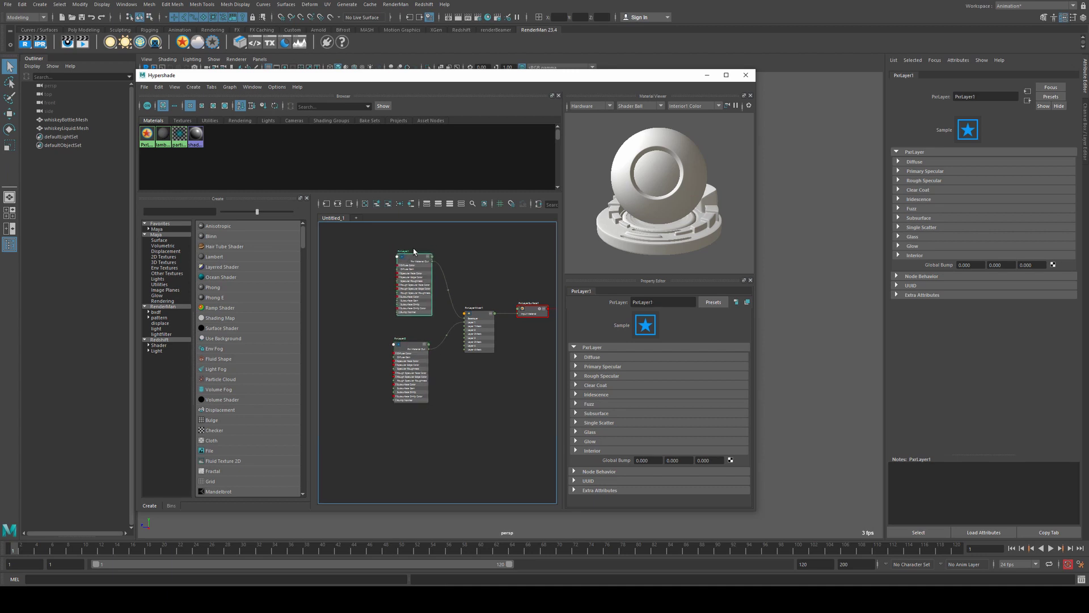
pyautogui.press('f')
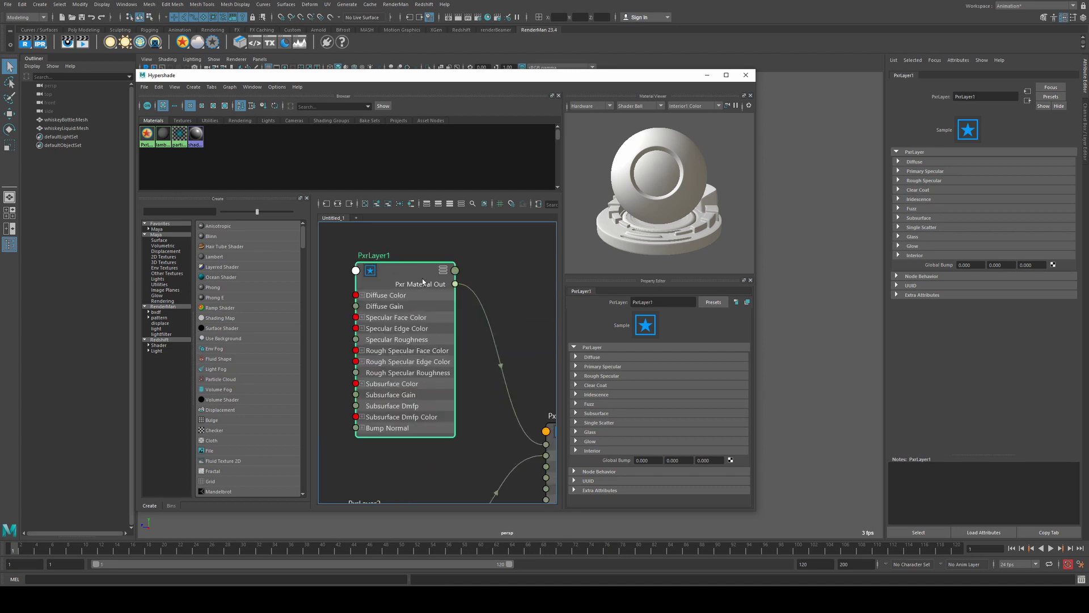
# Rename the two PxrLayer nodes to glass and labe2
pyautogui.doubleClick(378, 255)
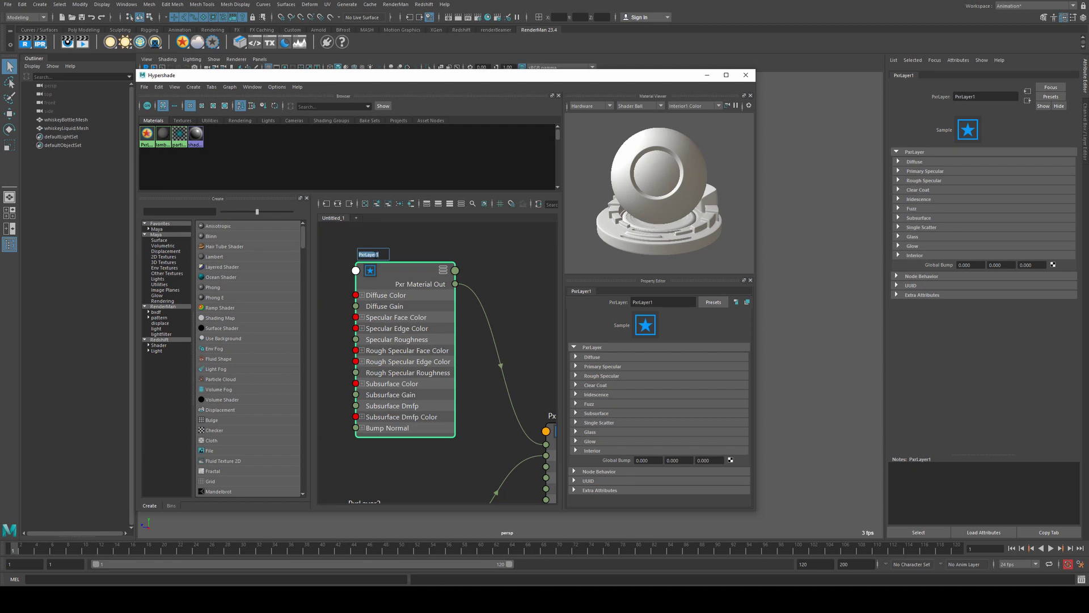
pyautogui.write('glass')
pyautogui.press('Return')
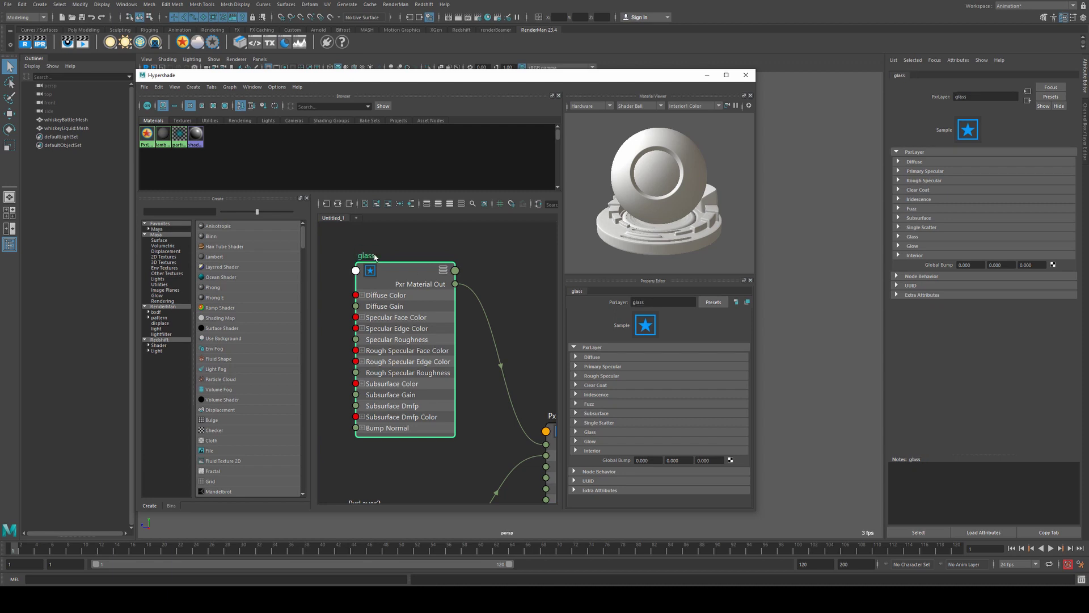
pyautogui.keyDown('alt'); pyautogui.moveTo(452, 471); pyautogui.dragTo(452, 303, button='middle'); pyautogui.keyUp('alt')
pyautogui.click(402, 355)
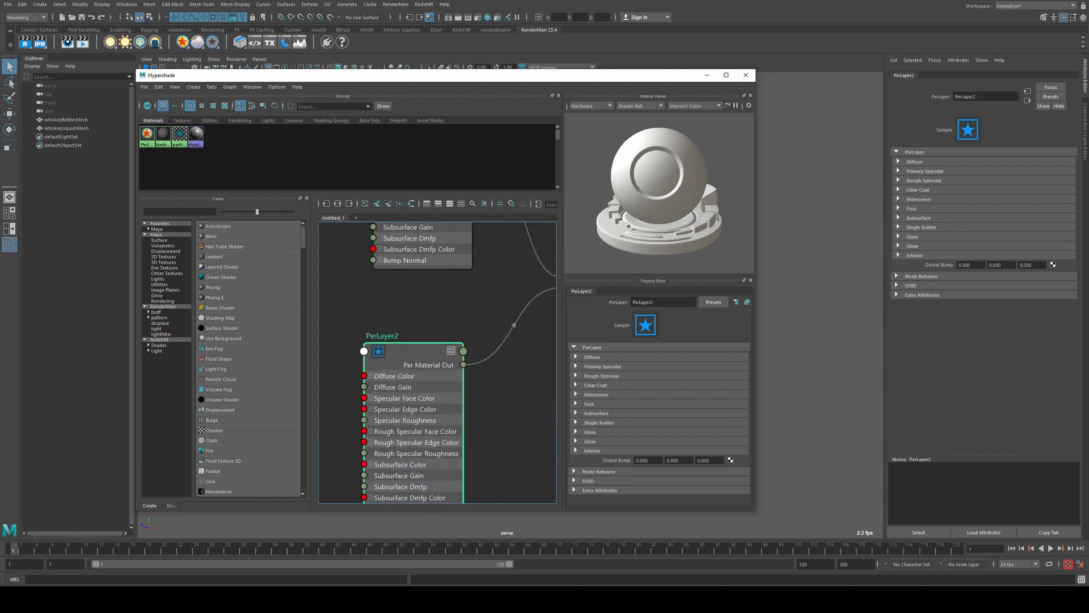
pyautogui.doubleClick(381, 336)
pyautogui.write('labe2')
pyautogui.press('Return')
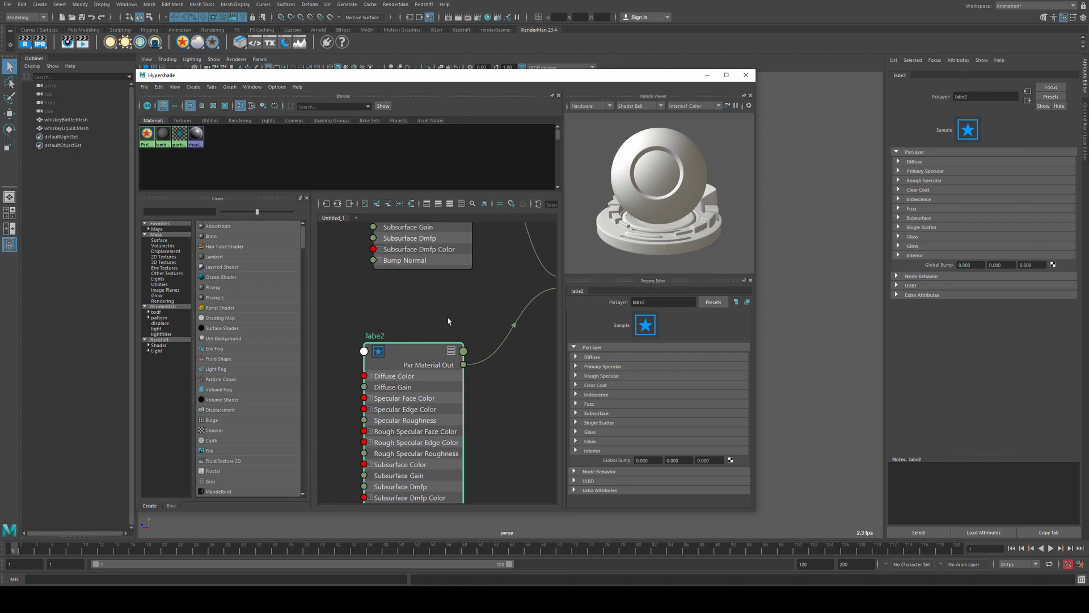
# Set the glass node's Glass reflection and refraction gains to 1.0
pyautogui.keyDown('alt'); pyautogui.moveTo(448, 321); pyautogui.dragTo(450, 506, button='middle'); pyautogui.keyUp('alt')
pyautogui.click(440, 287)
pyautogui.click(620, 358)
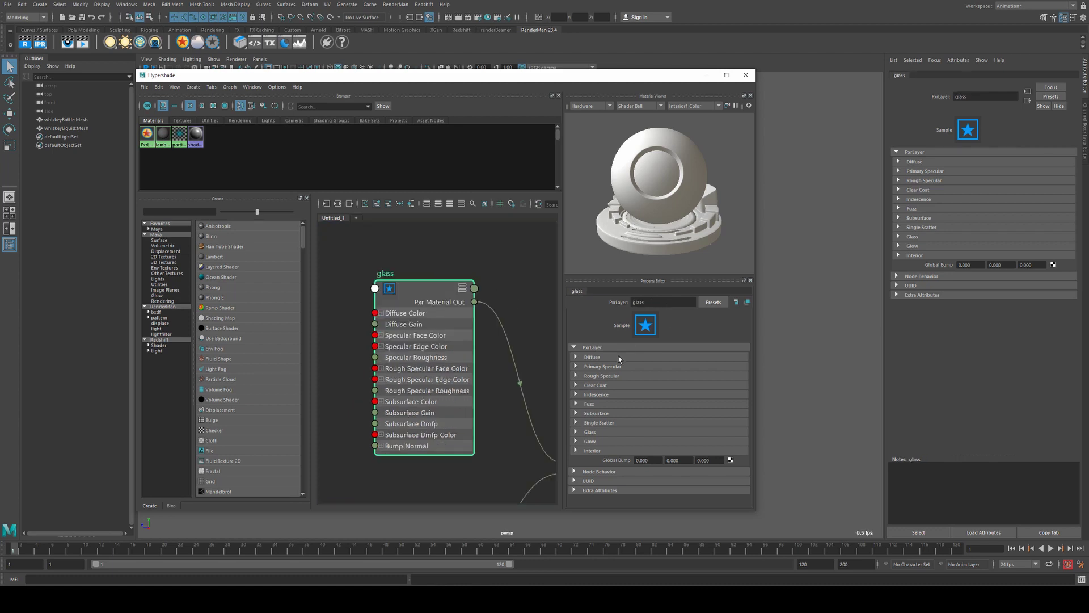
pyautogui.scroll(-1, 652, 351)
pyautogui.scroll(1, 646, 352)
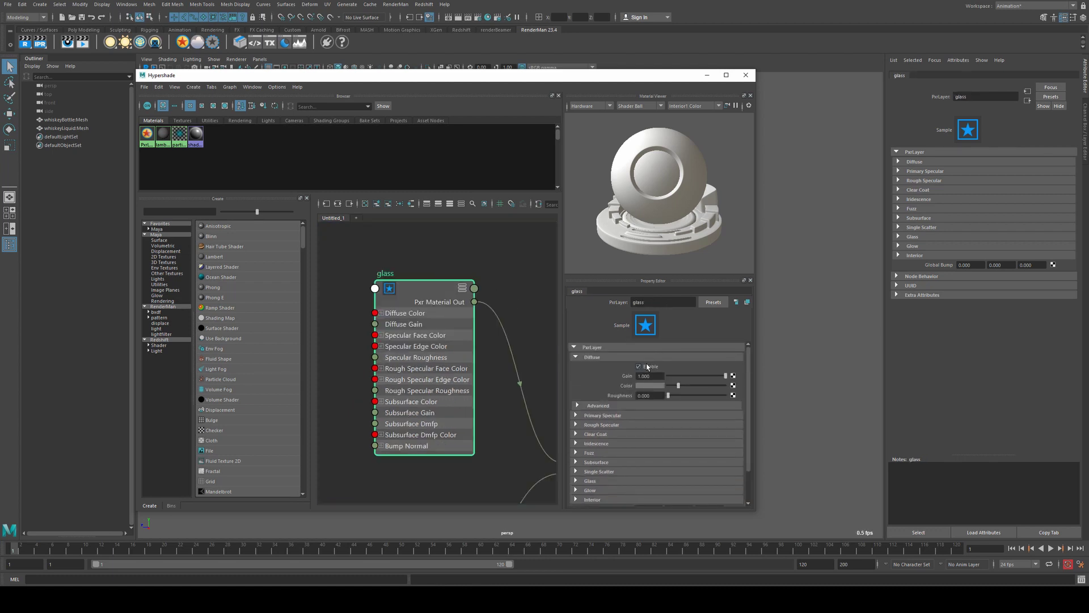
pyautogui.click(599, 359)
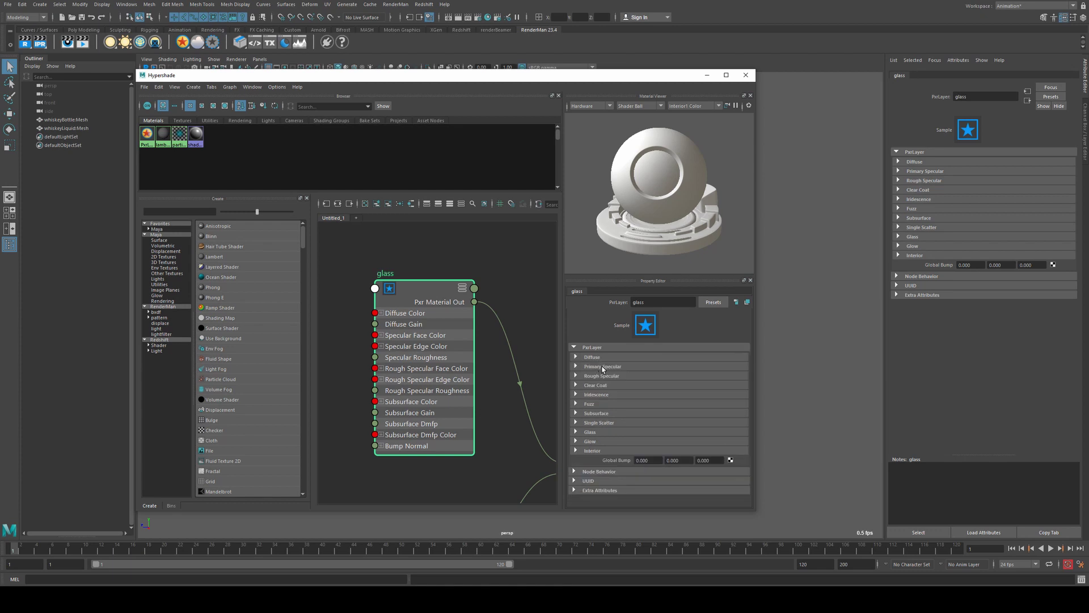
pyautogui.click(582, 432)
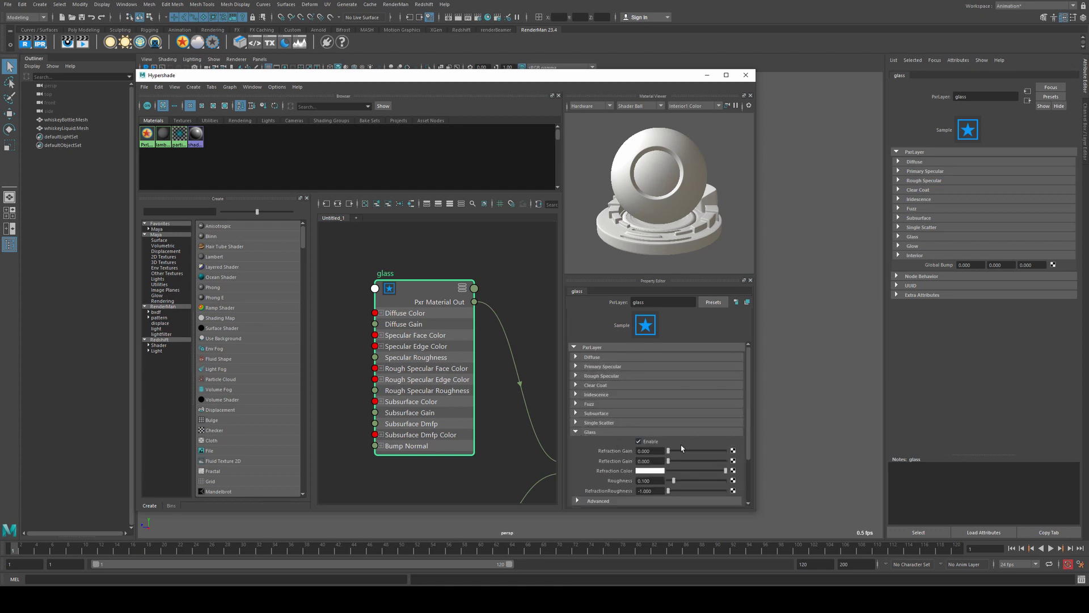
pyautogui.moveTo(716, 462); pyautogui.dragTo(756, 467)
pyautogui.scroll(-2, 616, 432)
pyautogui.click(607, 450)
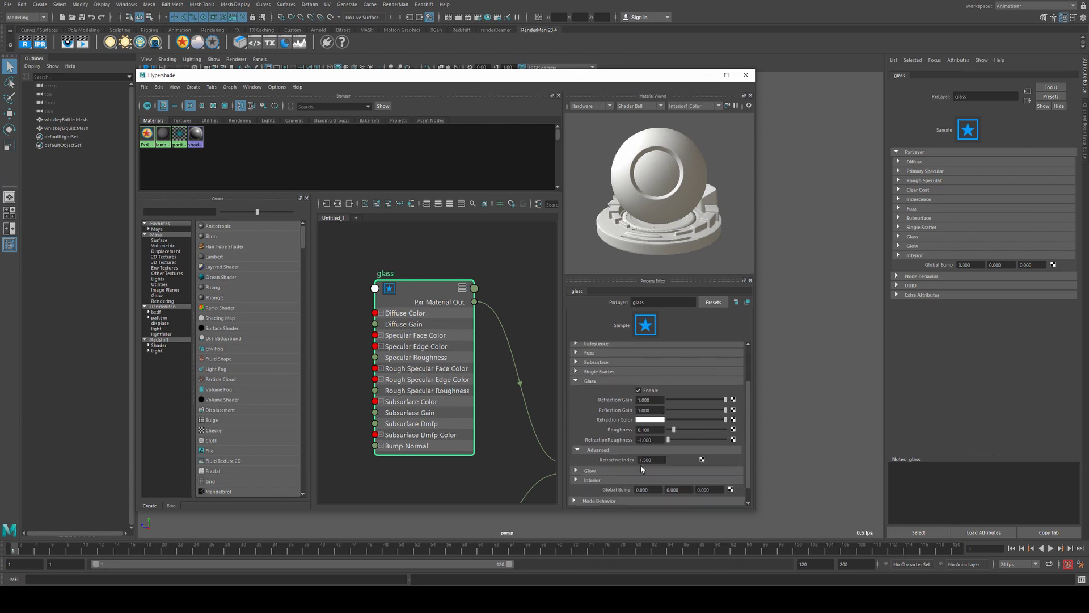
pyautogui.click(606, 450)
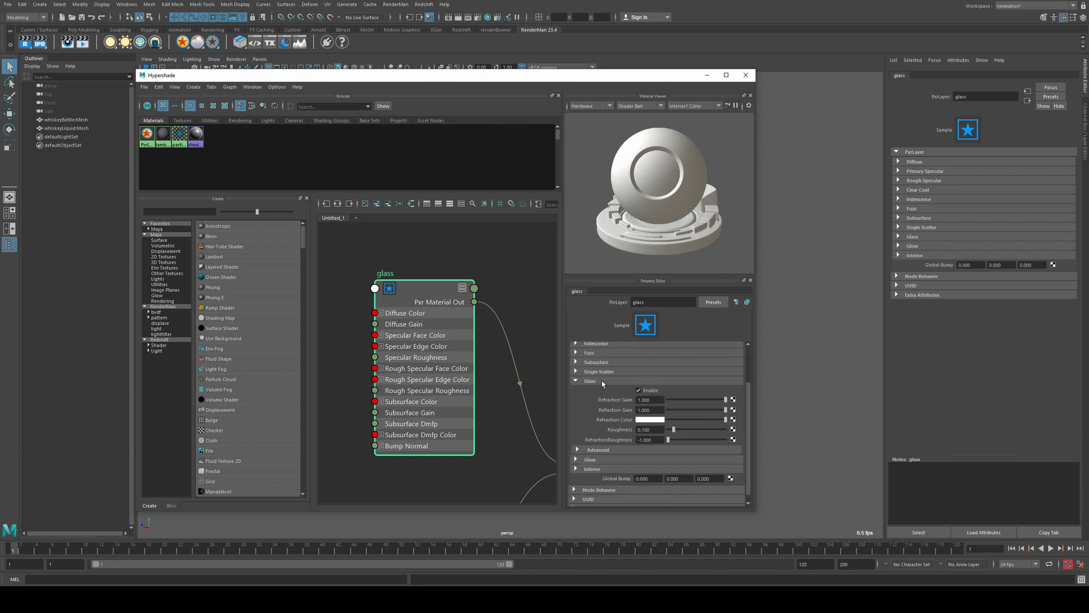
pyautogui.click(603, 382)
# Bring the label node into view and select it
pyautogui.keyDown('alt'); pyautogui.moveTo(491, 428); pyautogui.dragTo(475, 277, button='middle'); pyautogui.keyUp('alt')
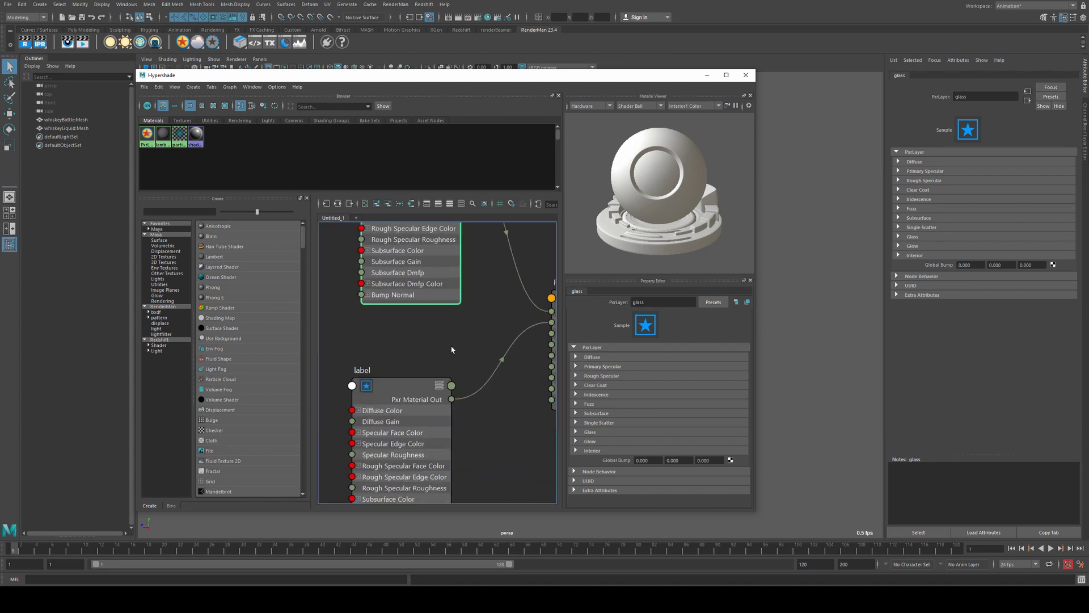
pyautogui.keyDown('alt'); pyautogui.moveTo(423, 370); pyautogui.dragTo(444, 311, button='middle'); pyautogui.keyUp('alt')
pyautogui.click(442, 330)
pyautogui.scroll(-6, 440, 328)
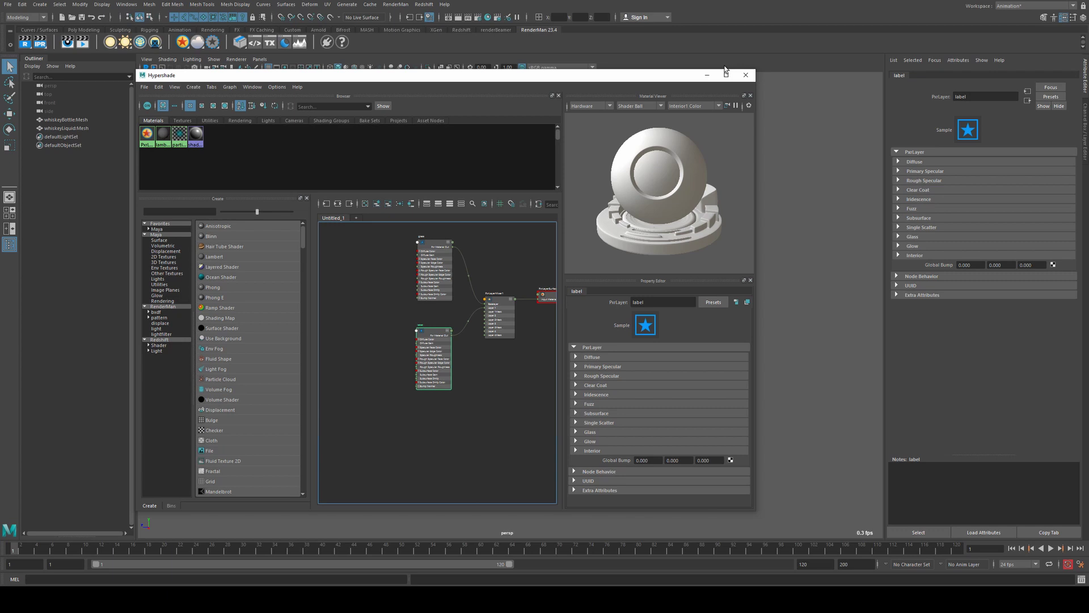
# Close the Hypershade and split the viewport into two panes framed on the bottle
pyautogui.click(707, 75)
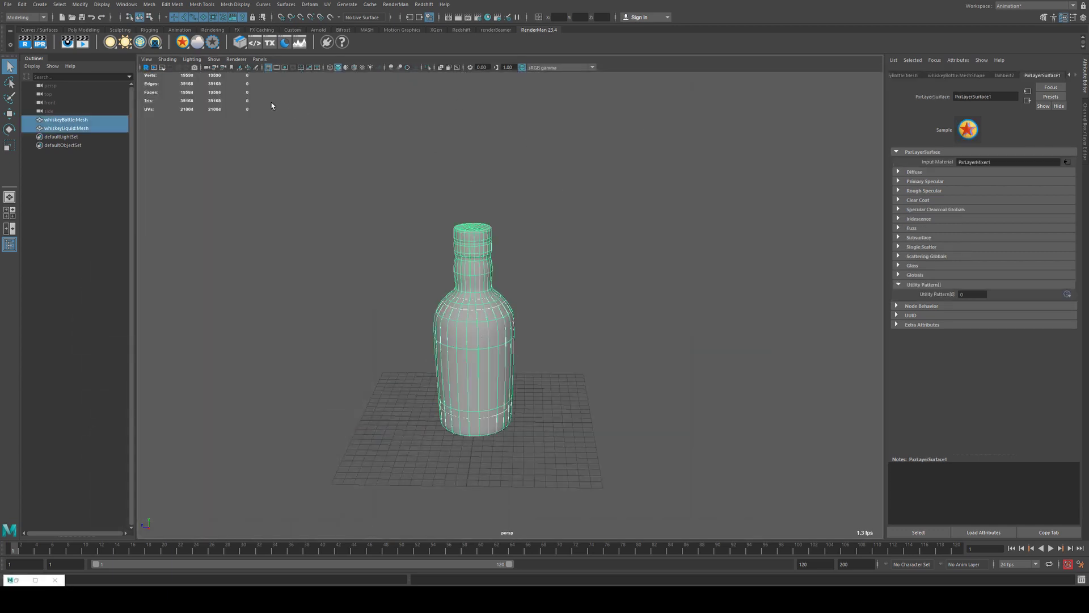
pyautogui.click(9, 228)
pyautogui.press('f')
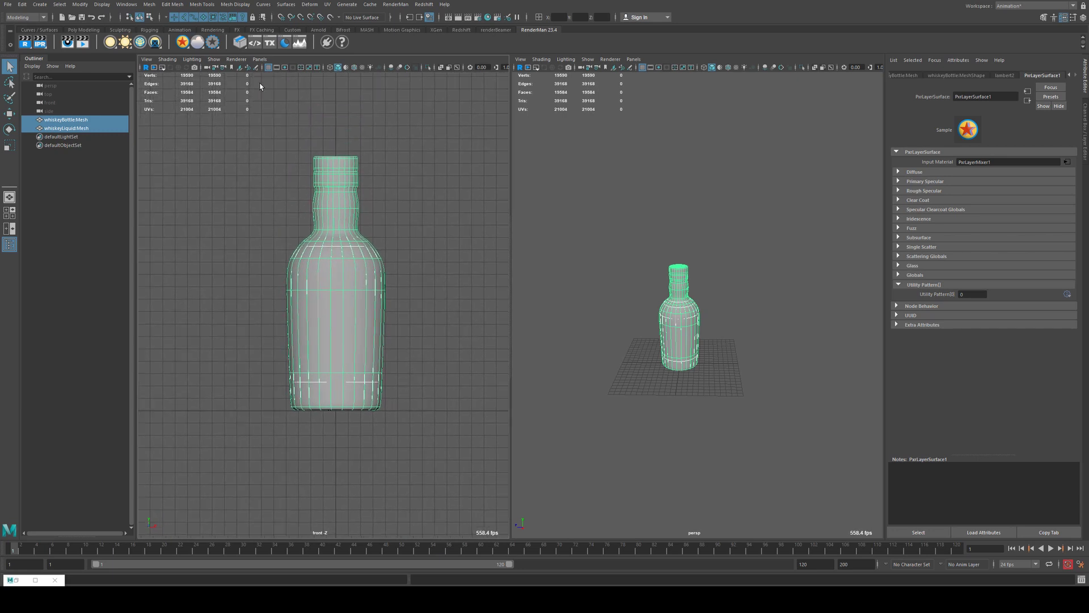
# Make the left pane the UV Editor and zoom in on the bottle's UV layout
pyautogui.click(258, 59)
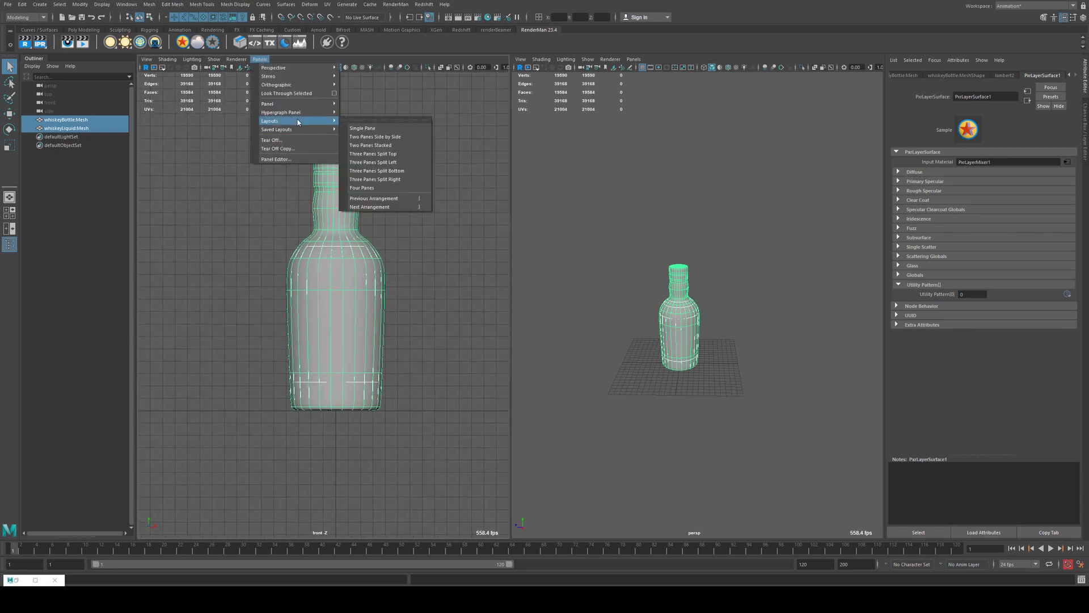
pyautogui.moveTo(306, 126)
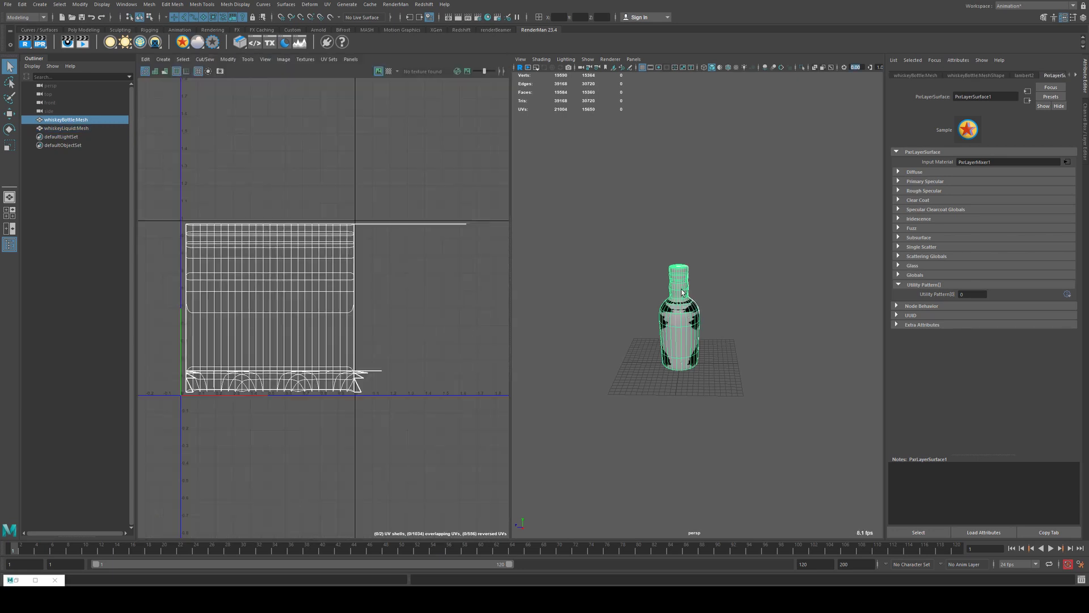
pyautogui.keyDown('alt'); pyautogui.moveTo(196, 274); pyautogui.dragTo(299, 279, button='middle'); pyautogui.keyUp('alt')
pyautogui.keyDown('alt'); pyautogui.moveTo(299, 279); pyautogui.dragTo(414, 292, button='right'); pyautogui.keyUp('alt')
pyautogui.keyDown('alt'); pyautogui.moveTo(414, 292); pyautogui.dragTo(377, 287, button='middle'); pyautogui.keyUp('alt')
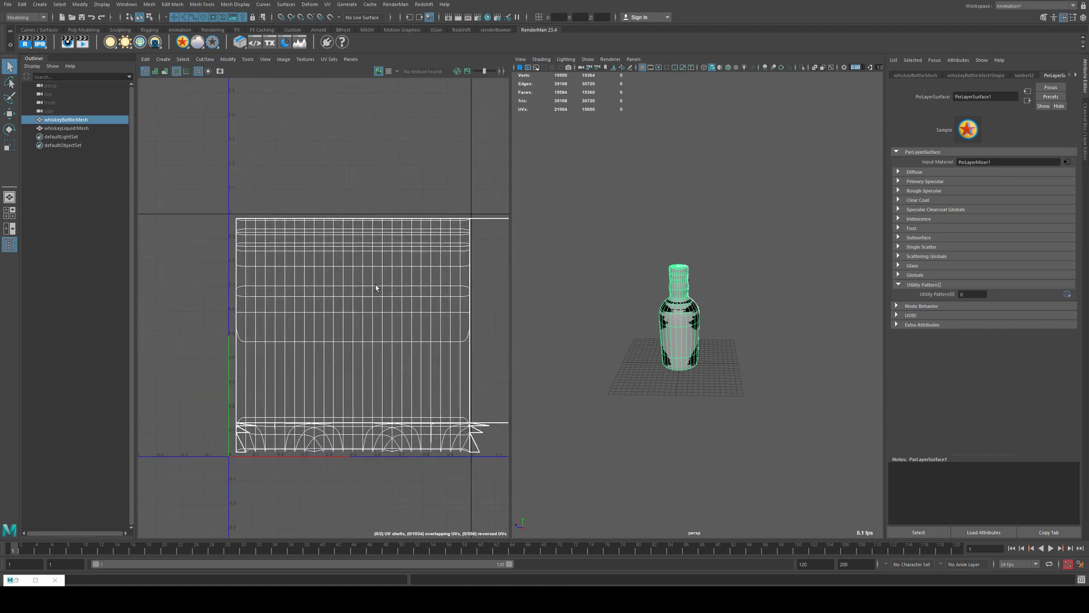
pyautogui.keyDown('alt'); pyautogui.moveTo(377, 287); pyautogui.dragTo(386, 248, button='right'); pyautogui.keyUp('alt')
pyautogui.keyDown('alt'); pyautogui.moveTo(428, 277); pyautogui.dragTo(395, 253, button='middle'); pyautogui.keyUp('alt')
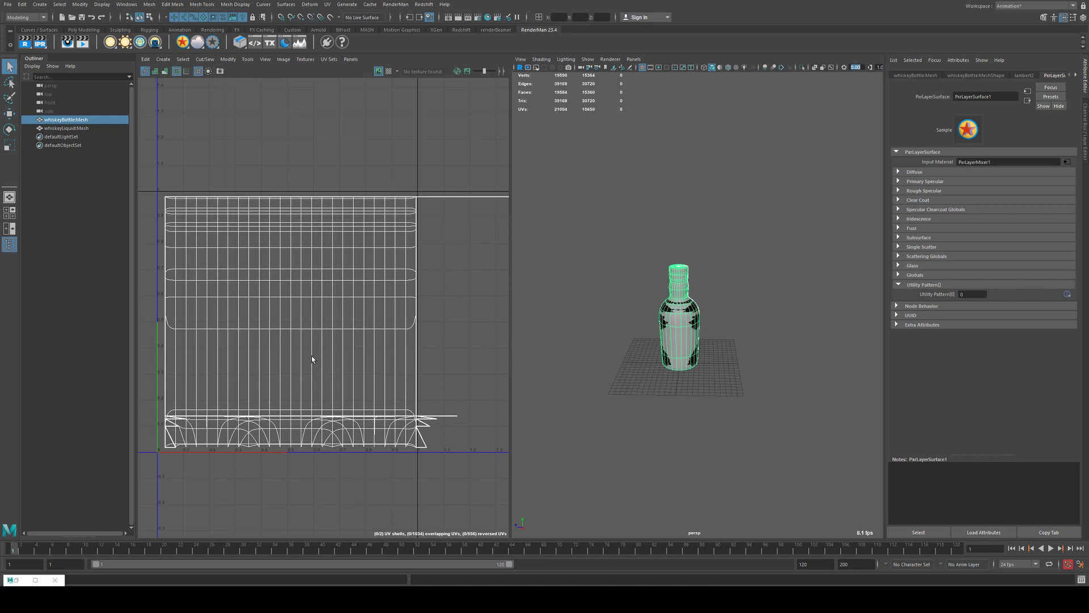
pyautogui.keyDown('alt'); pyautogui.moveTo(628, 290); pyautogui.dragTo(753, 333, button='right'); pyautogui.keyUp('alt')
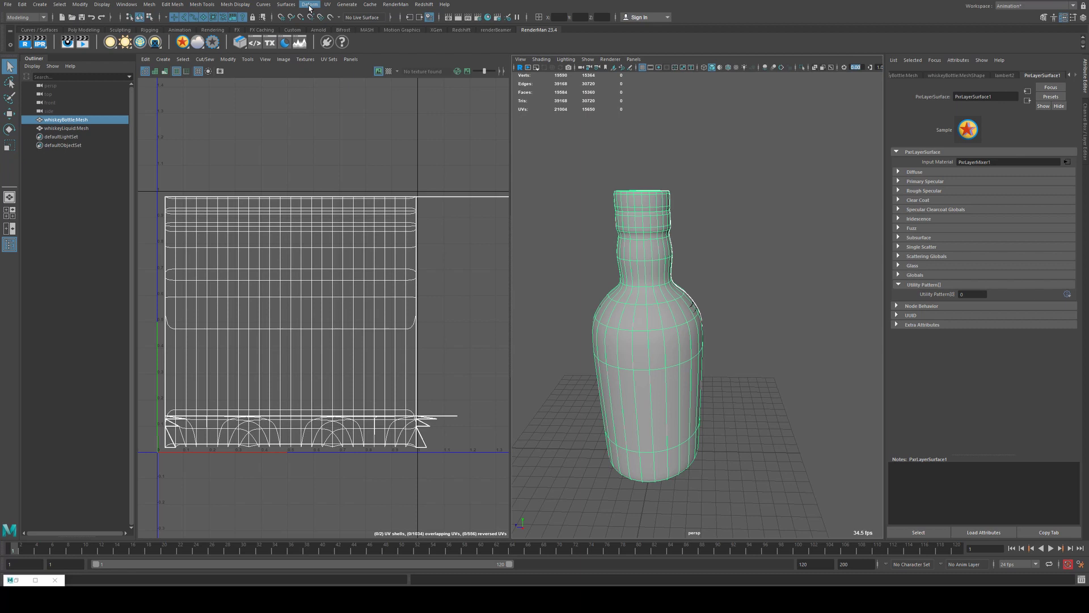
# Orbit the perspective camera around the bottle to bring its UV seam forward
pyautogui.click(328, 4)
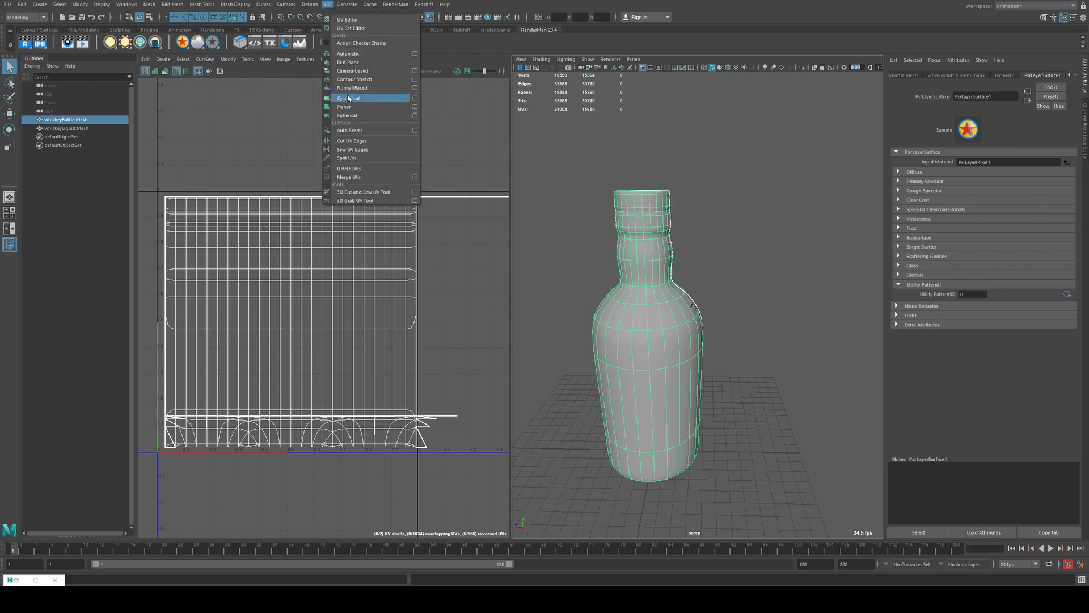
pyautogui.click(370, 5)
pyautogui.keyDown('alt'); pyautogui.moveTo(702, 284); pyautogui.dragTo(672, 270); pyautogui.keyUp('alt')
pyautogui.keyDown('alt'); pyautogui.moveTo(727, 240); pyautogui.dragTo(650, 242); pyautogui.keyUp('alt')
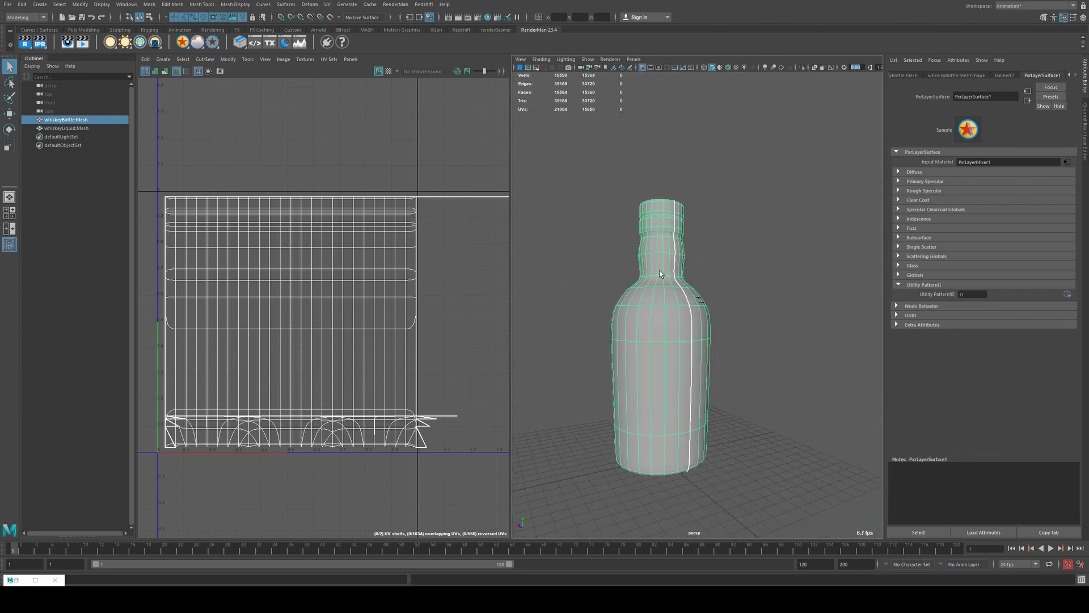
pyautogui.keyDown('alt'); pyautogui.moveTo(683, 182); pyautogui.dragTo(644, 185); pyautogui.keyUp('alt')
pyautogui.keyDown('alt'); pyautogui.moveTo(644, 185); pyautogui.dragTo(649, 234, button='middle'); pyautogui.keyUp('alt')
pyautogui.keyDown('alt'); pyautogui.moveTo(649, 233); pyautogui.dragTo(726, 233, button='right'); pyautogui.keyUp('alt')
pyautogui.keyDown('alt'); pyautogui.moveTo(726, 232); pyautogui.dragTo(669, 235); pyautogui.keyUp('alt')
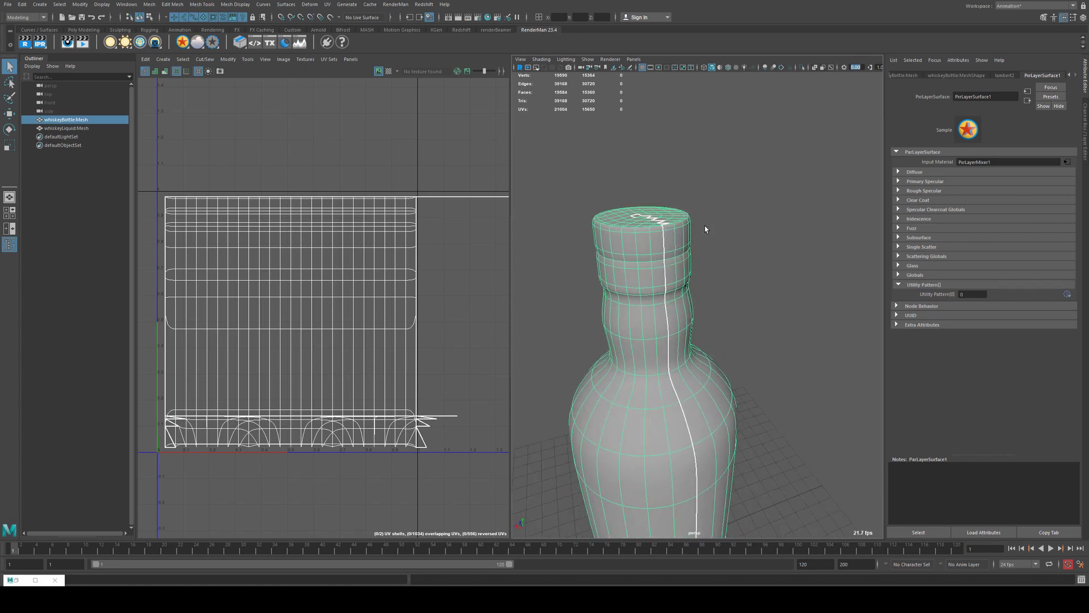
pyautogui.scroll(-5, 644, 222)
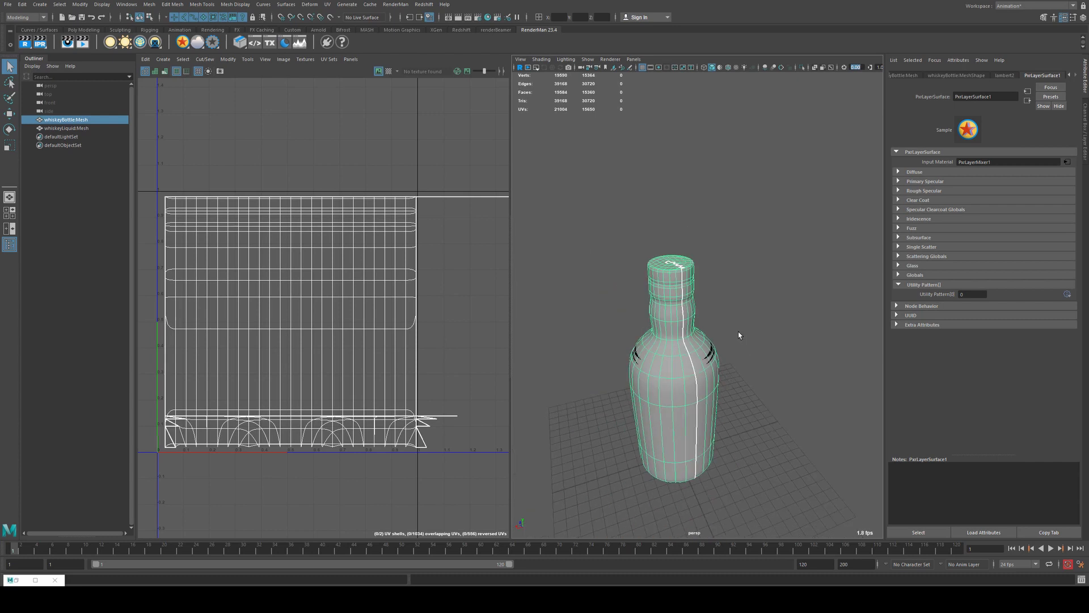
pyautogui.keyDown('alt'); pyautogui.moveTo(739, 338); pyautogui.dragTo(685, 284, button='middle'); pyautogui.keyUp('alt')
# Zoom out and reposition the UV Editor view over the bottle's layout
pyautogui.keyDown('alt'); pyautogui.moveTo(415, 215); pyautogui.dragTo(413, 254, button='right'); pyautogui.keyUp('alt')
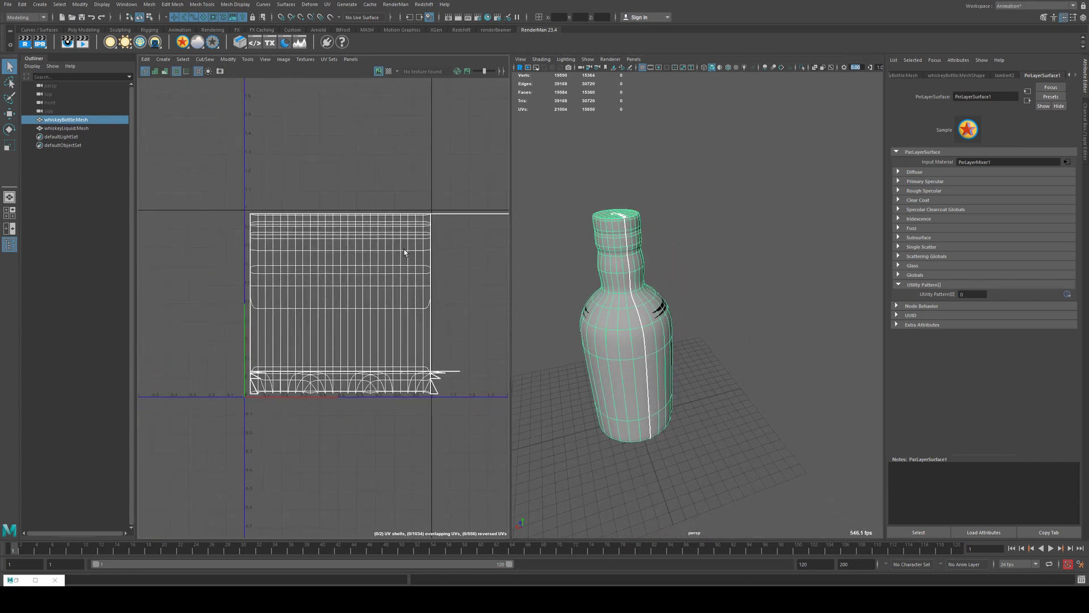
pyautogui.keyDown('alt'); pyautogui.moveTo(404, 252); pyautogui.dragTo(332, 254, button='middle'); pyautogui.keyUp('alt')
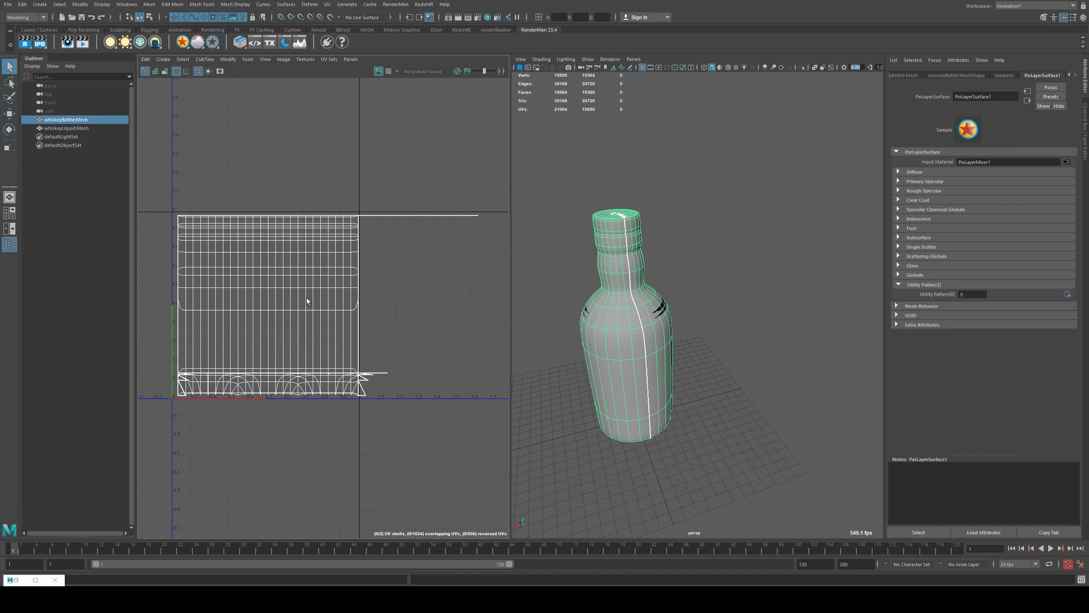
pyautogui.keyDown('alt'); pyautogui.moveTo(306, 301); pyautogui.dragTo(347, 294, button='middle'); pyautogui.keyUp('alt')
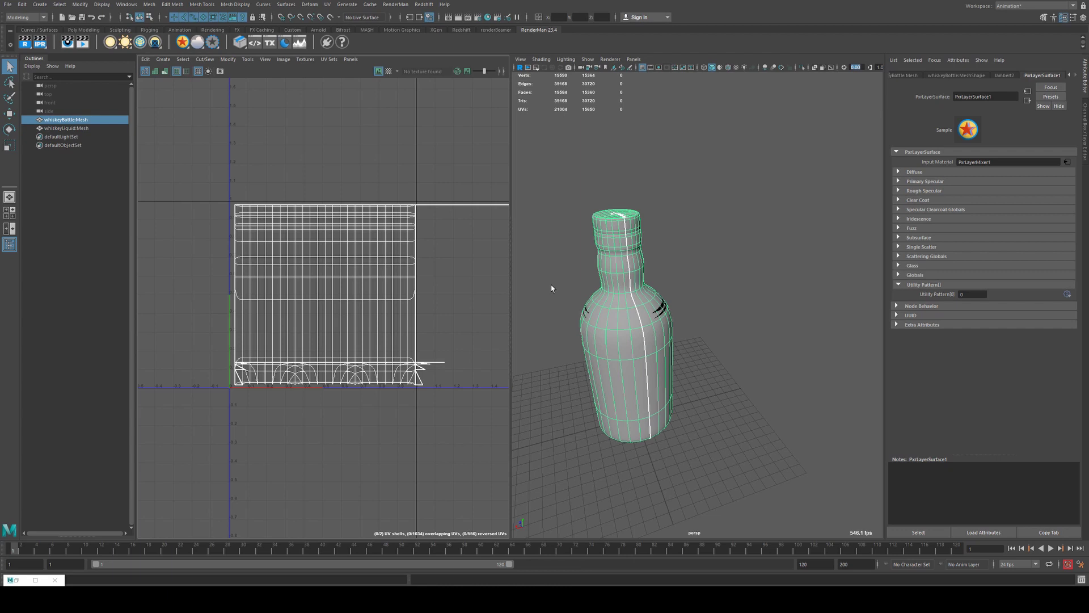
pyautogui.scroll(3, 613, 227)
# Tumble to a lower view, deselect the bottle, and maximise the perspective panel
pyautogui.keyDown('alt'); pyautogui.moveTo(629, 445); pyautogui.dragTo(621, 414); pyautogui.keyUp('alt')
pyautogui.keyDown('alt'); pyautogui.moveTo(686, 447); pyautogui.dragTo(641, 427, button='middle'); pyautogui.keyUp('alt')
pyautogui.keyDown('alt'); pyautogui.moveTo(591, 340); pyautogui.dragTo(675, 451, button='middle'); pyautogui.keyUp('alt')
pyautogui.keyDown('alt'); pyautogui.moveTo(675, 451); pyautogui.dragTo(660, 303); pyautogui.keyUp('alt')
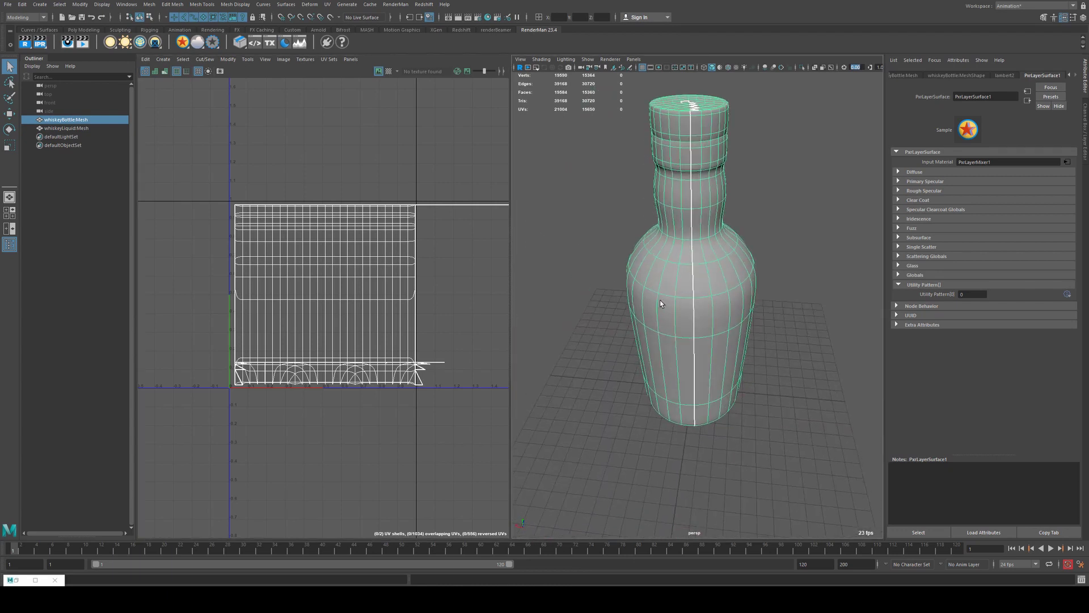
pyautogui.click(602, 161)
pyautogui.press('space')
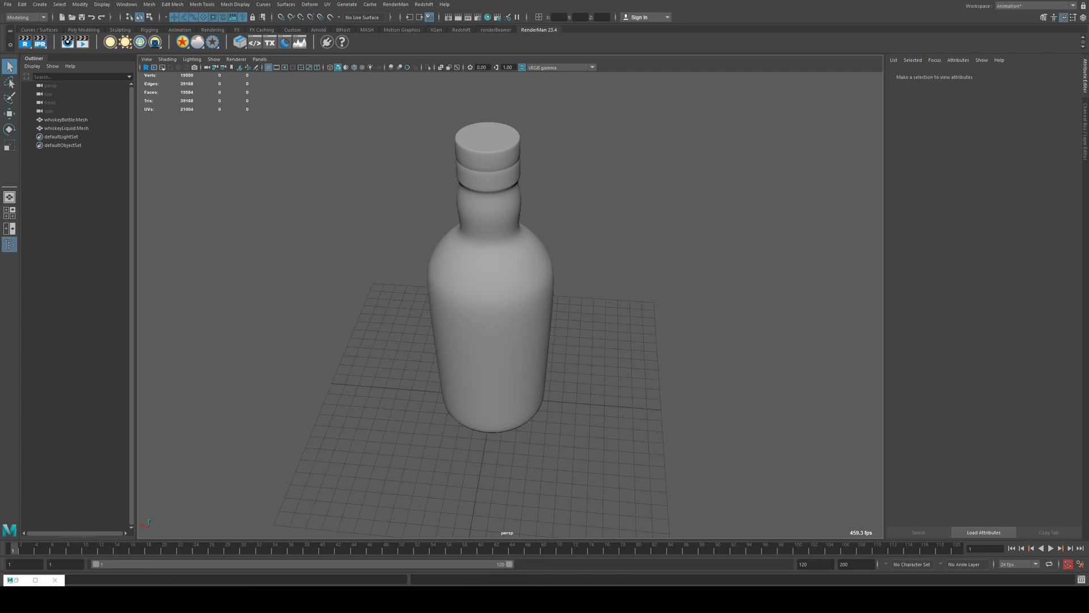
# In Photoshop's label texture, turn off the uvS wireframe layer and zoom to check the label
pyautogui.moveTo(137, 599)
pyautogui.click(157, 572)
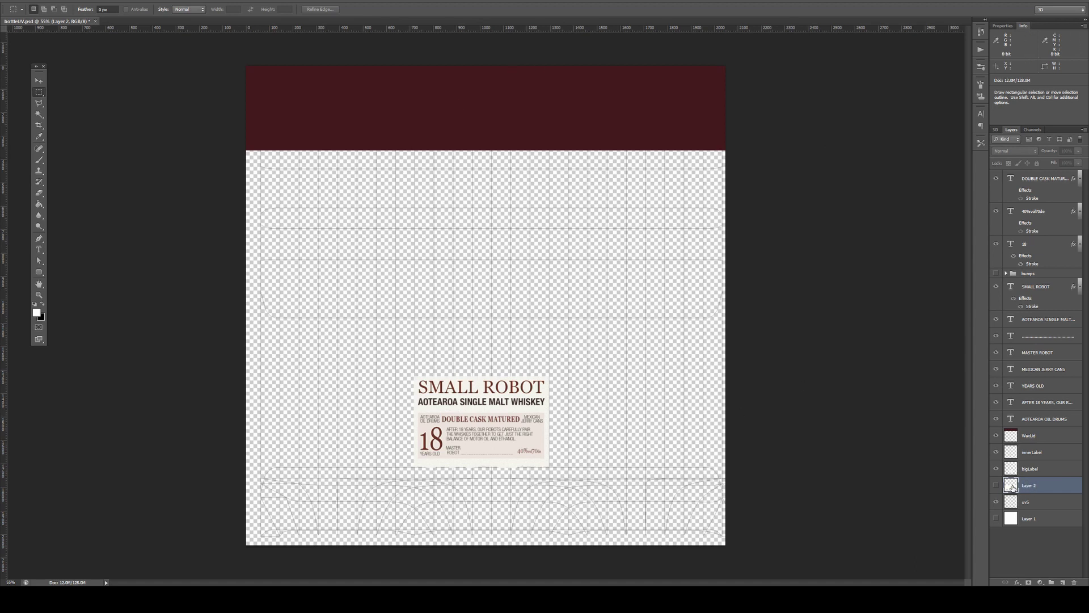
pyautogui.click(996, 502)
pyautogui.click(996, 502)
pyautogui.click(996, 502)
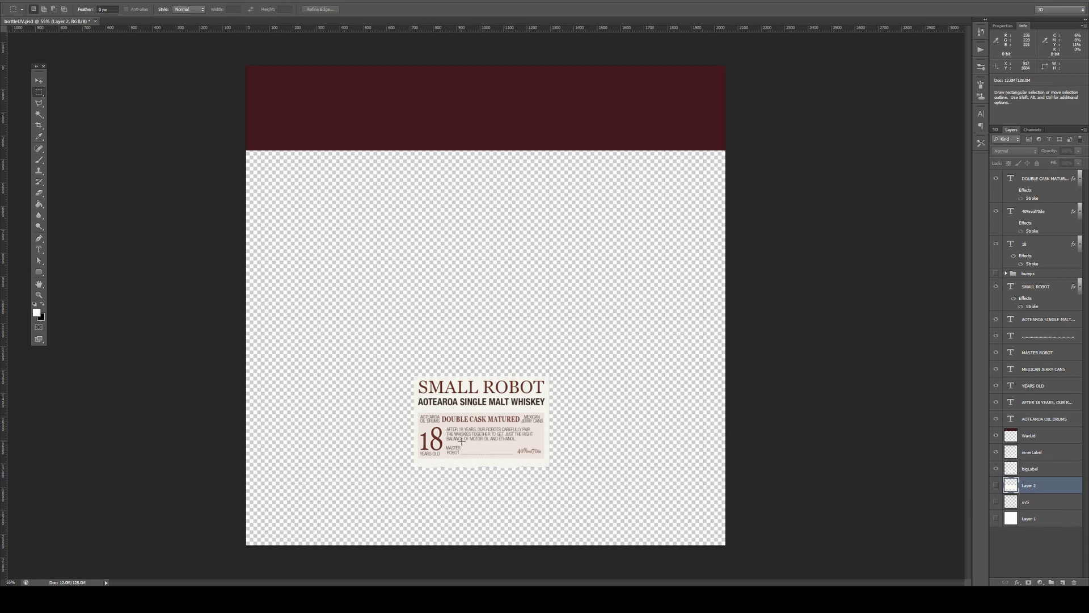
pyautogui.keyDown('alt'); pyautogui.scroll(3, 461, 439); pyautogui.keyUp('alt')
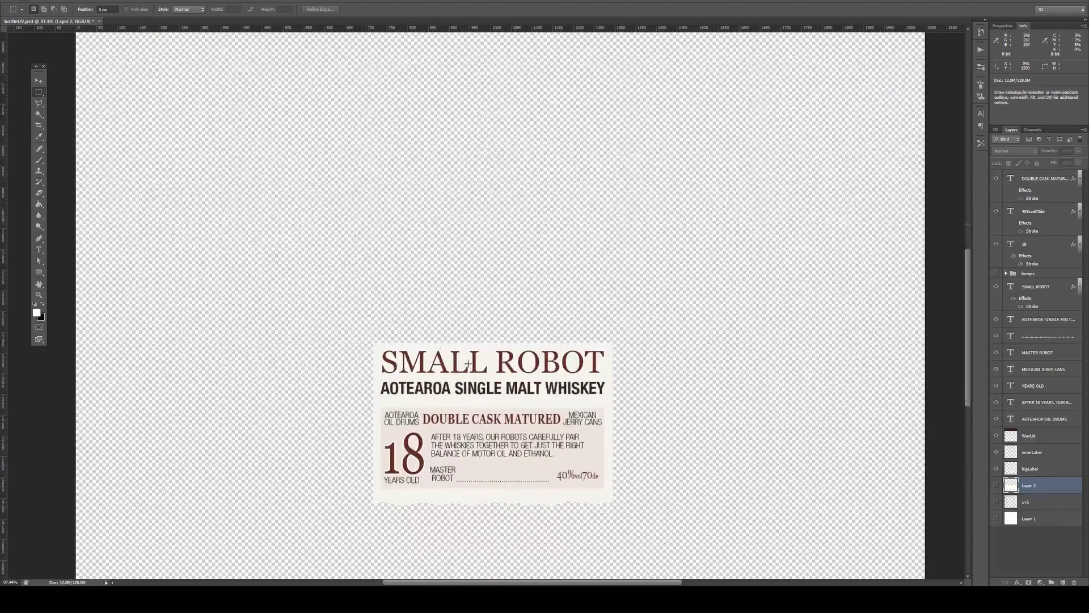
pyautogui.keyDown('alt'); pyautogui.scroll(-2, 543, 320); pyautogui.keyUp('alt')
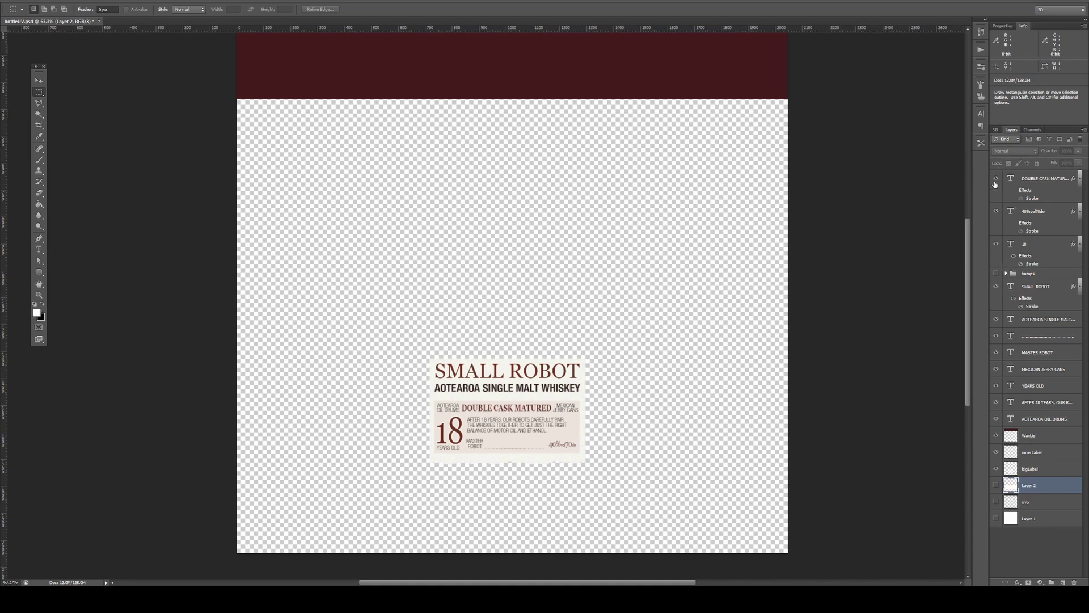
# Show the bumps group and zoom into the embossed SMALL ROBOT EST.1986 DISTILLERY lettering
pyautogui.click(995, 275)
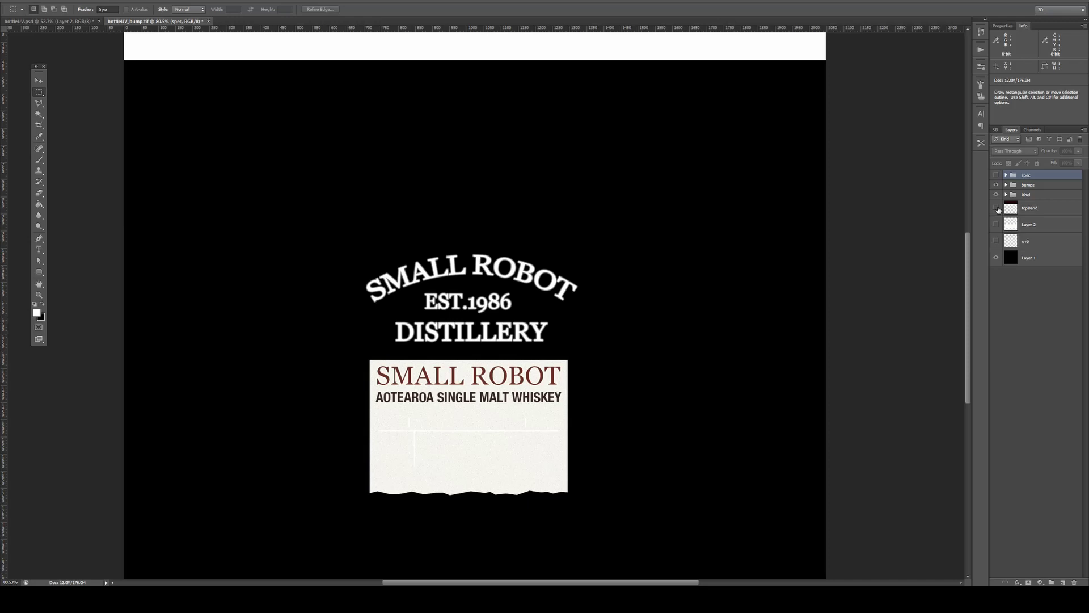
pyautogui.keyDown('alt'); pyautogui.scroll(-1, 390, 171); pyautogui.keyUp('alt')
pyautogui.keyDown('alt'); pyautogui.scroll(1, 339, 269); pyautogui.keyUp('alt')
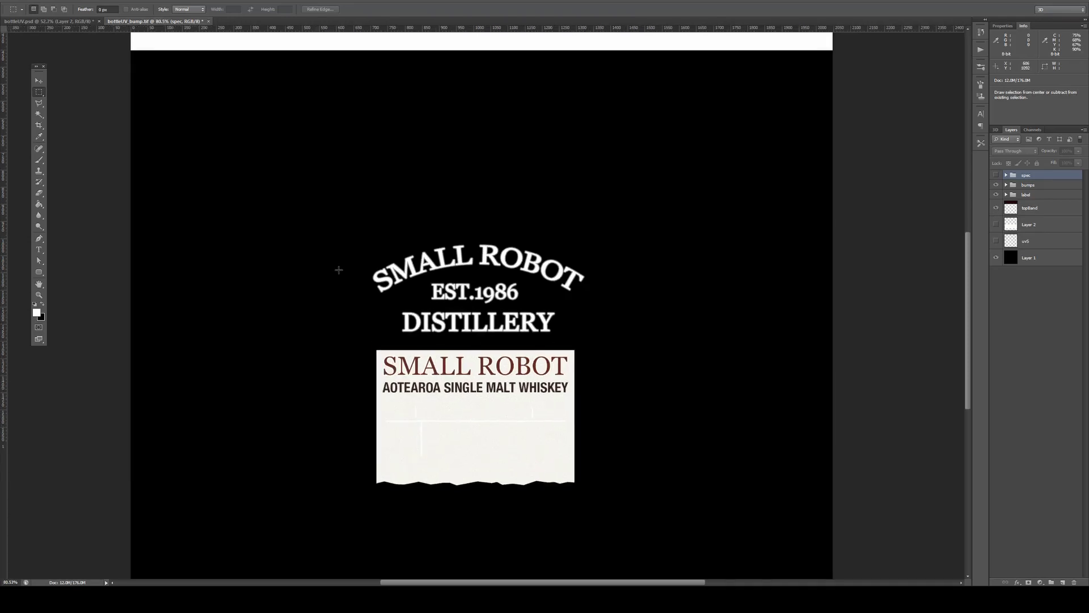
pyautogui.keyDown('alt'); pyautogui.scroll(1, 467, 424); pyautogui.keyUp('alt')
pyautogui.keyDown('alt'); pyautogui.scroll(2, 462, 369); pyautogui.keyUp('alt')
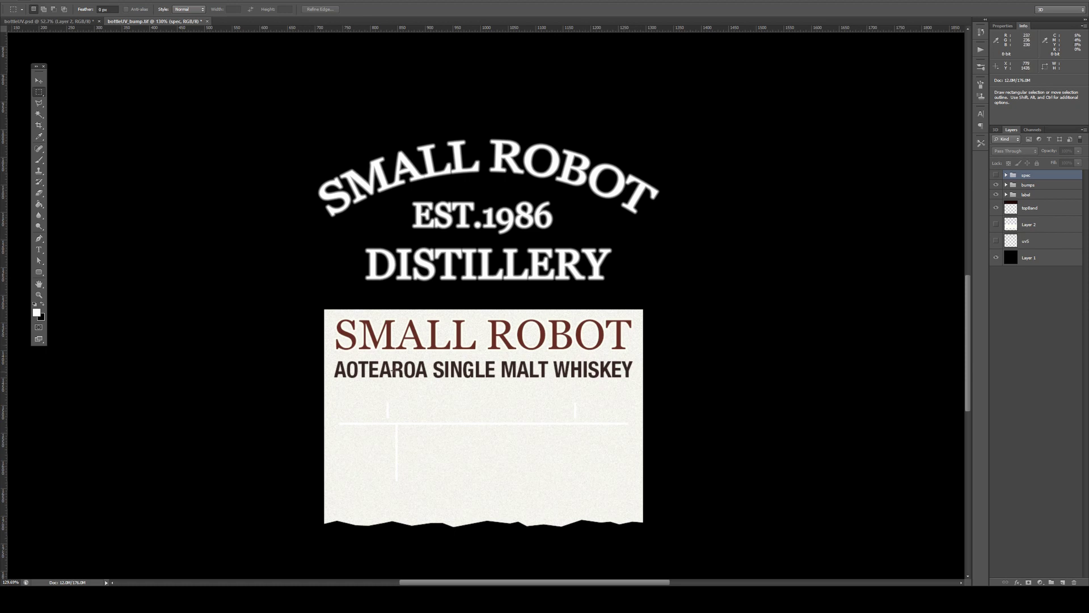
pyautogui.keyDown('alt'); pyautogui.scroll(2, 438, 479); pyautogui.keyUp('alt')
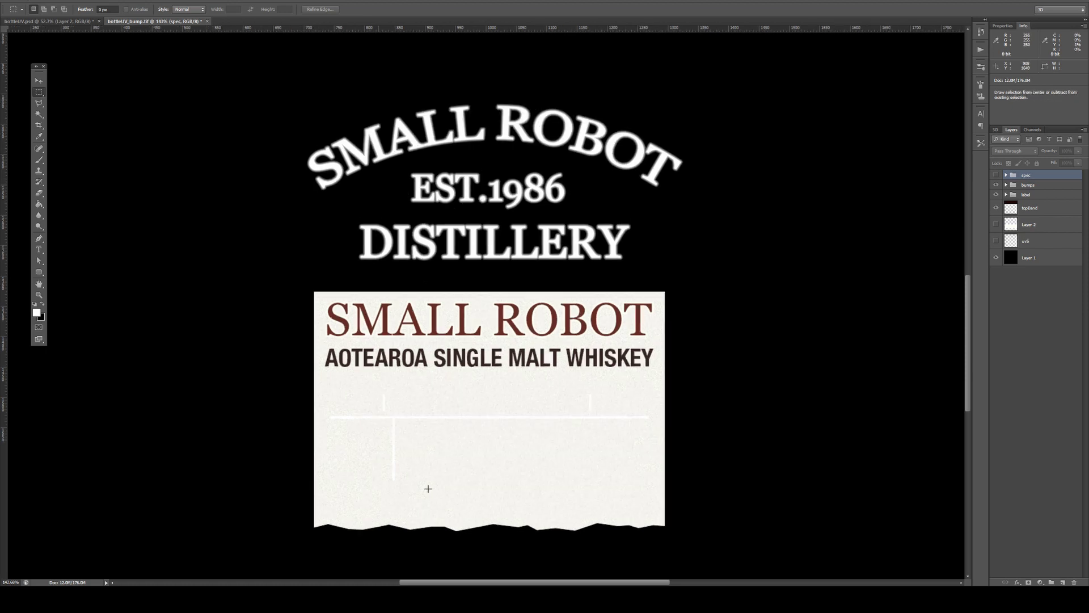
pyautogui.scroll(3, 943, 310)
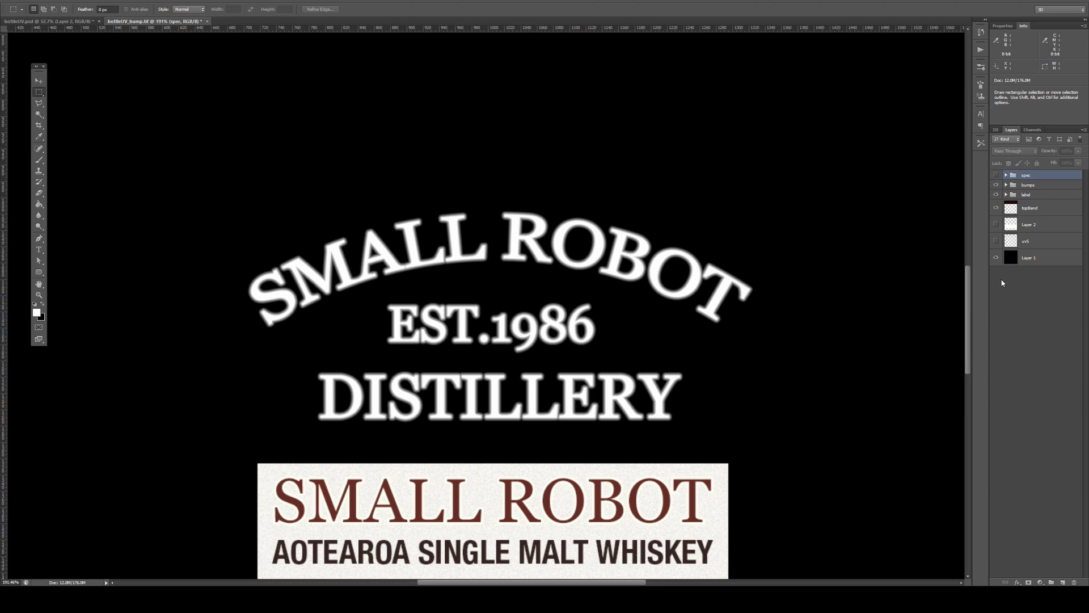
pyautogui.keyDown('alt'); pyautogui.scroll(-5, 539, 199); pyautogui.keyUp('alt')
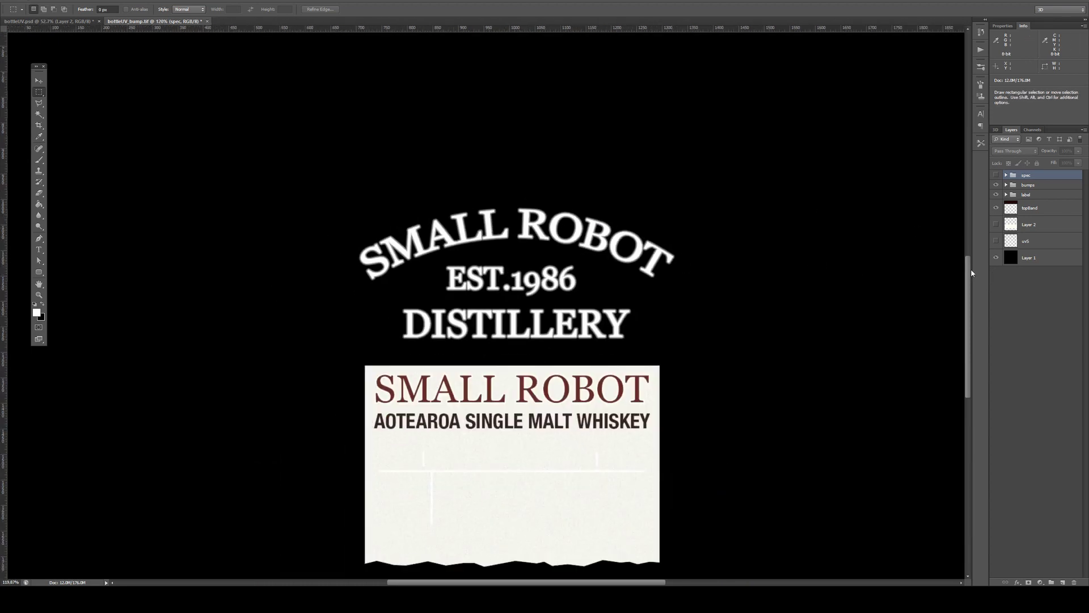
pyautogui.moveTo(969, 273); pyautogui.dragTo(968, 146)
pyautogui.keyDown('alt'); pyautogui.scroll(-10, 662, 272); pyautogui.keyUp('alt')
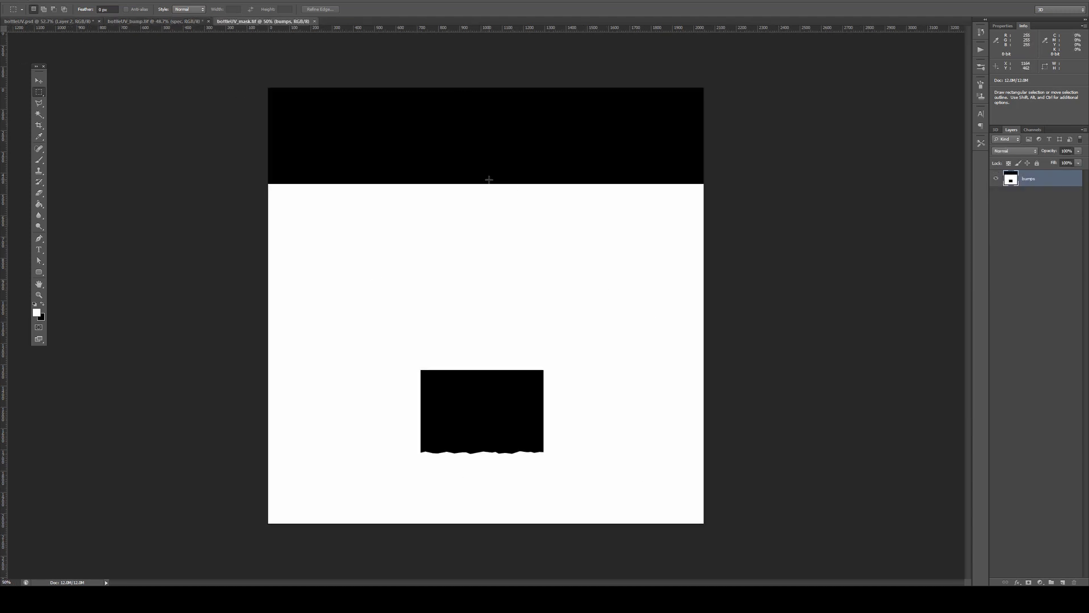
# Zoom in and out on the bottleUV_mask.tif label mask to inspect it
pyautogui.keyDown('alt'); pyautogui.scroll(-2, 479, 233); pyautogui.keyUp('alt')
pyautogui.keyDown('alt'); pyautogui.scroll(1, 542, 271); pyautogui.keyUp('alt')
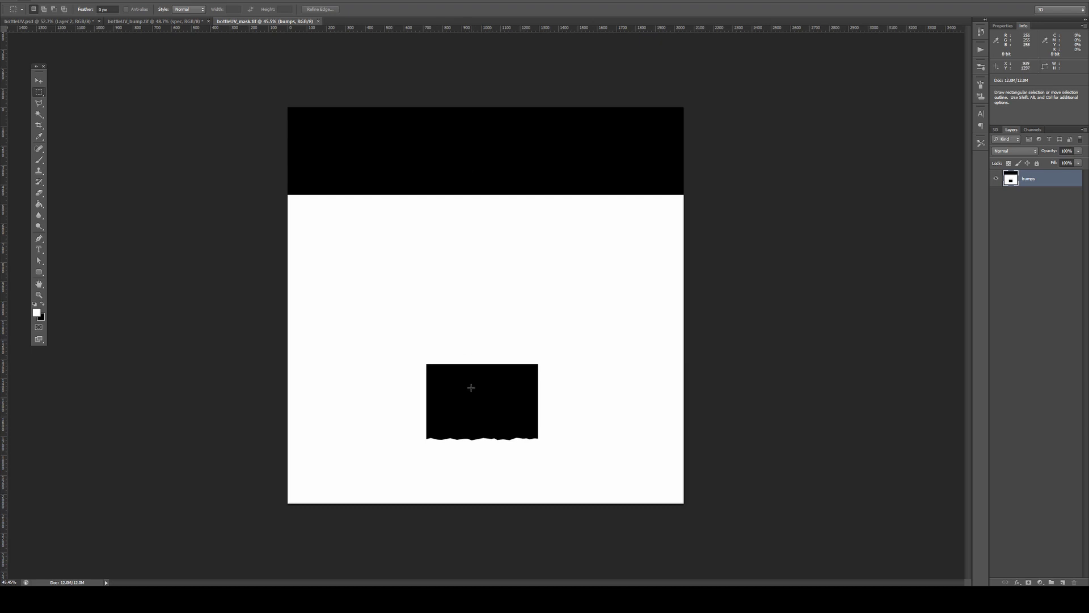
pyautogui.keyDown('alt'); pyautogui.scroll(2, 463, 377); pyautogui.keyUp('alt')
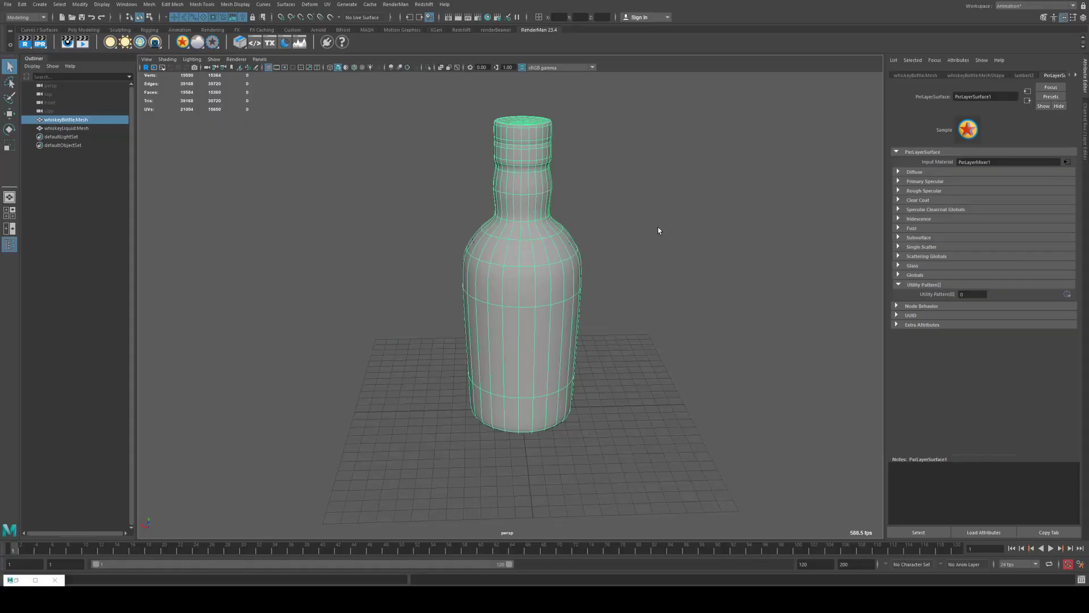
# In Hypershade, set the label material's diffuse colour to red
pyautogui.click(16, 580)
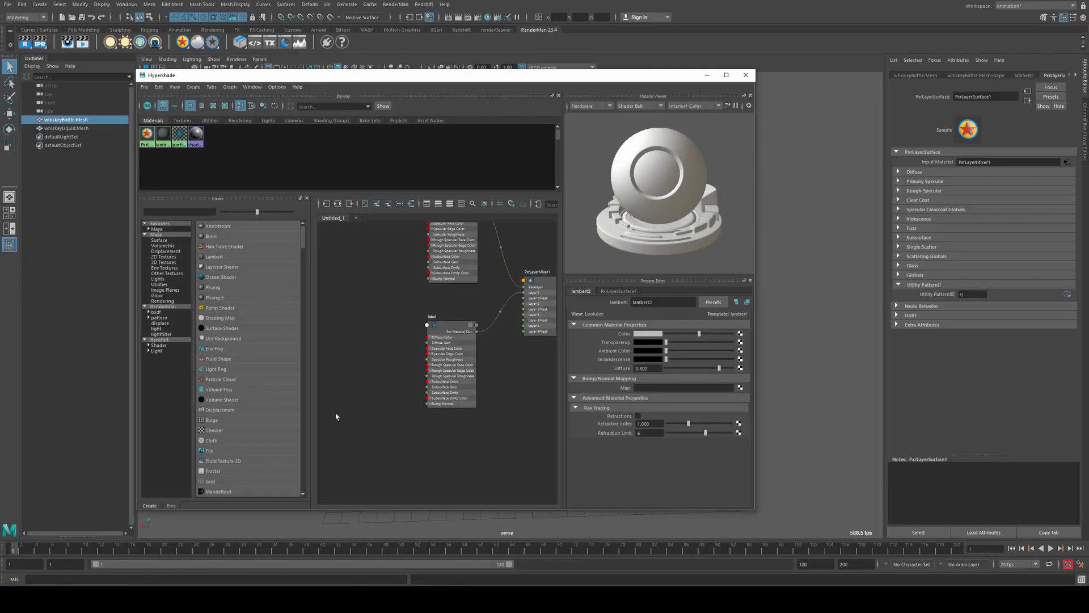
pyautogui.moveTo(446, 337); pyautogui.dragTo(442, 365)
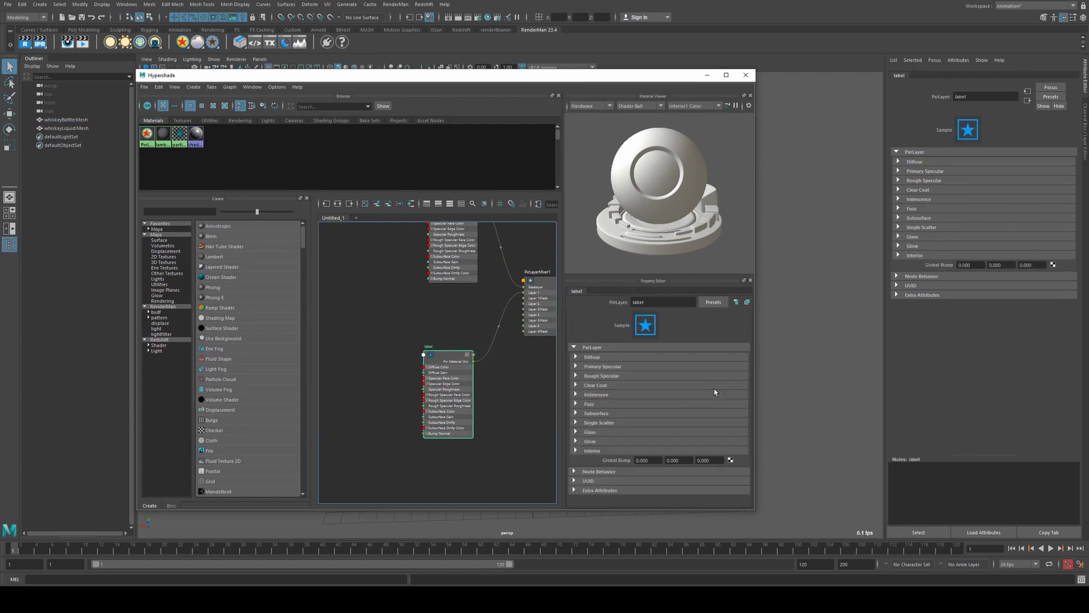
pyautogui.click(577, 357)
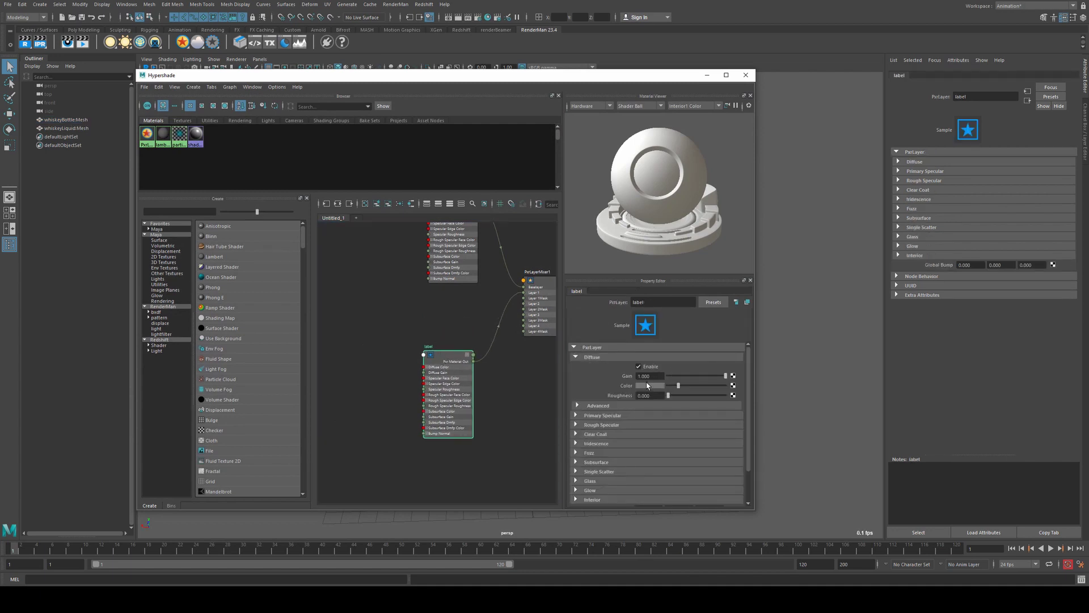
pyautogui.click(647, 386)
pyautogui.click(612, 363)
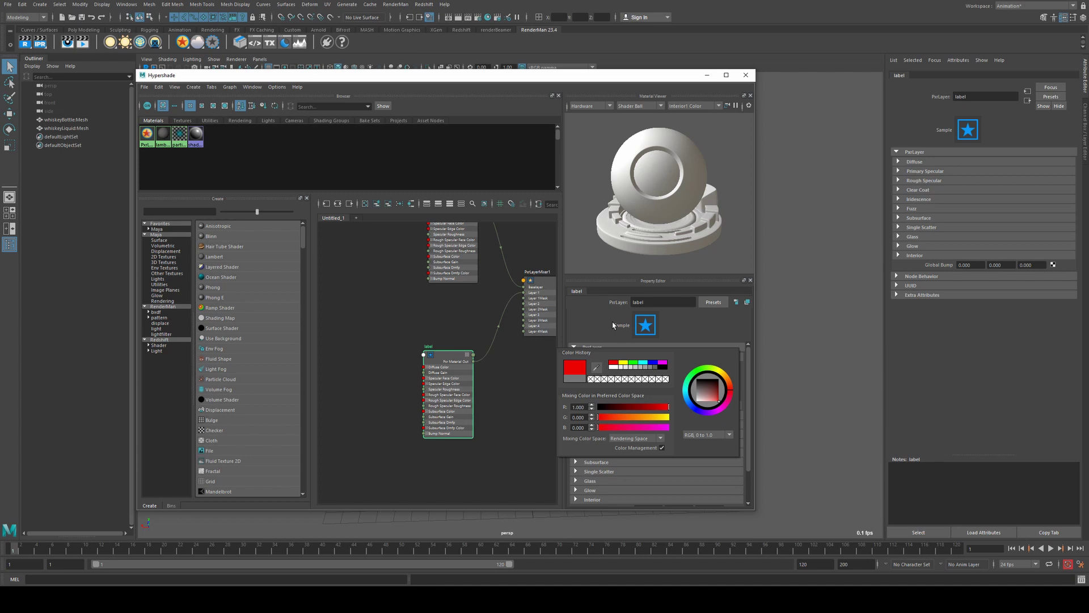
# Create PxrTexture1 loading bottleUV_mask.tif.tex and wire its red channel into Layer 1 Mask
pyautogui.click(411, 325)
pyautogui.press('Tab')
pyautogui.write('pxrtex')
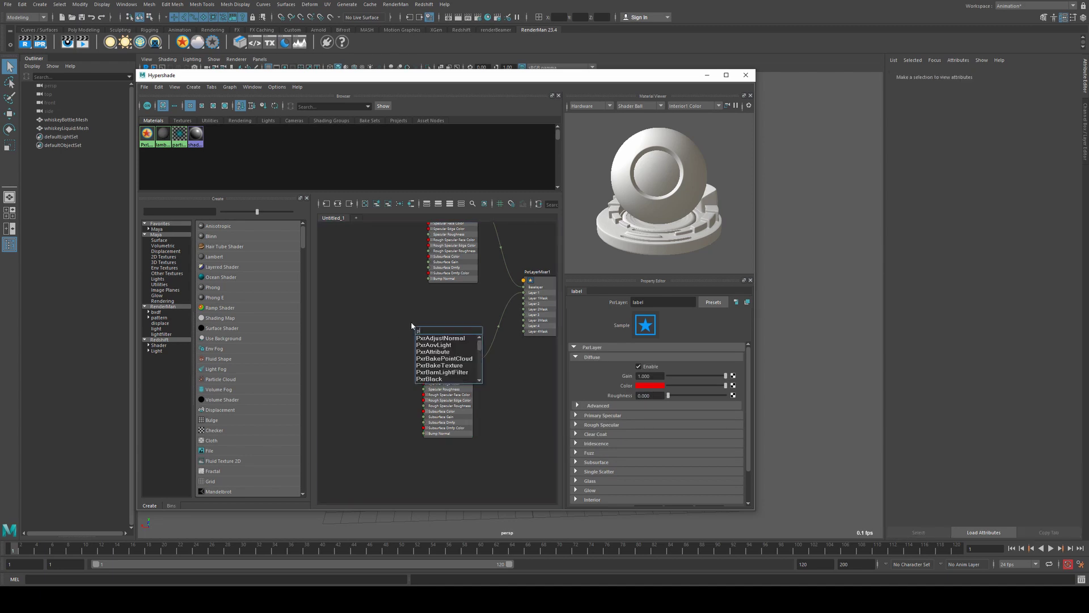
pyautogui.press('Down')
pyautogui.press('Return')
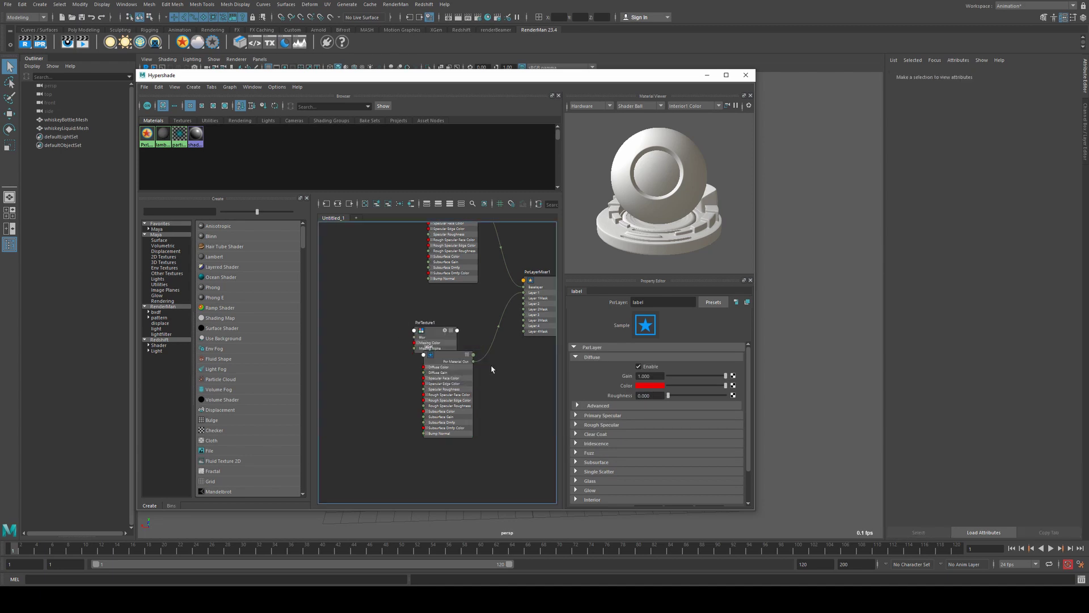
pyautogui.click(423, 327)
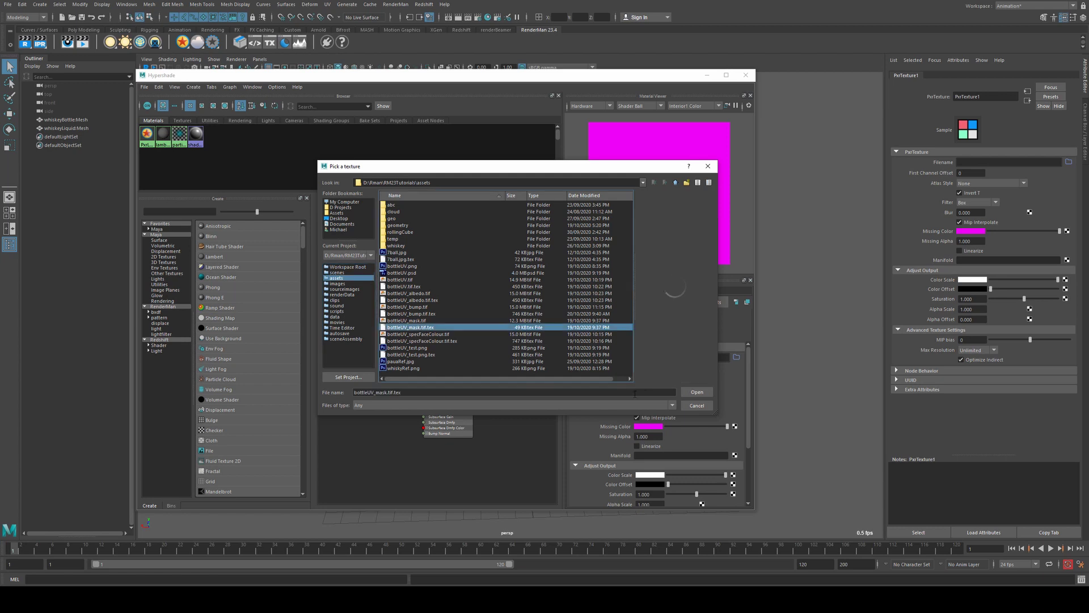
pyautogui.press('Return')
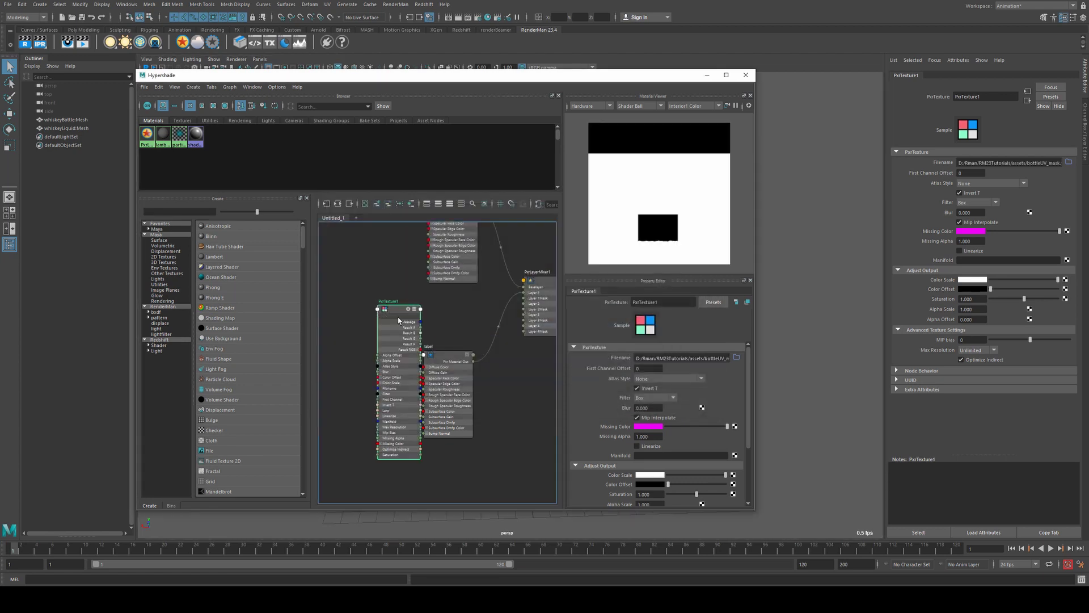
pyautogui.moveTo(397, 313); pyautogui.dragTo(395, 311)
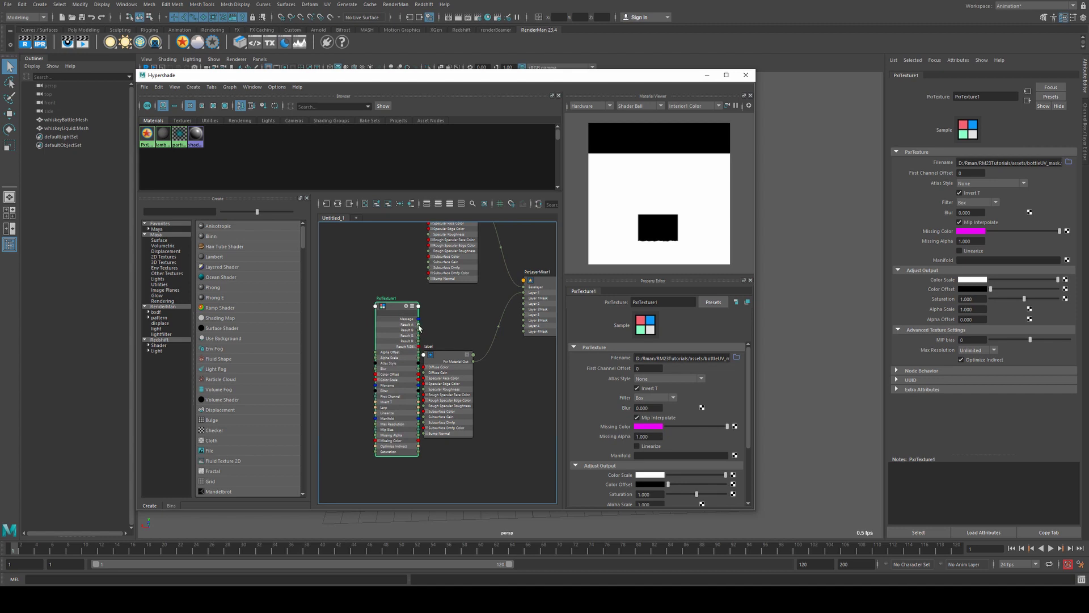
pyautogui.click(415, 346)
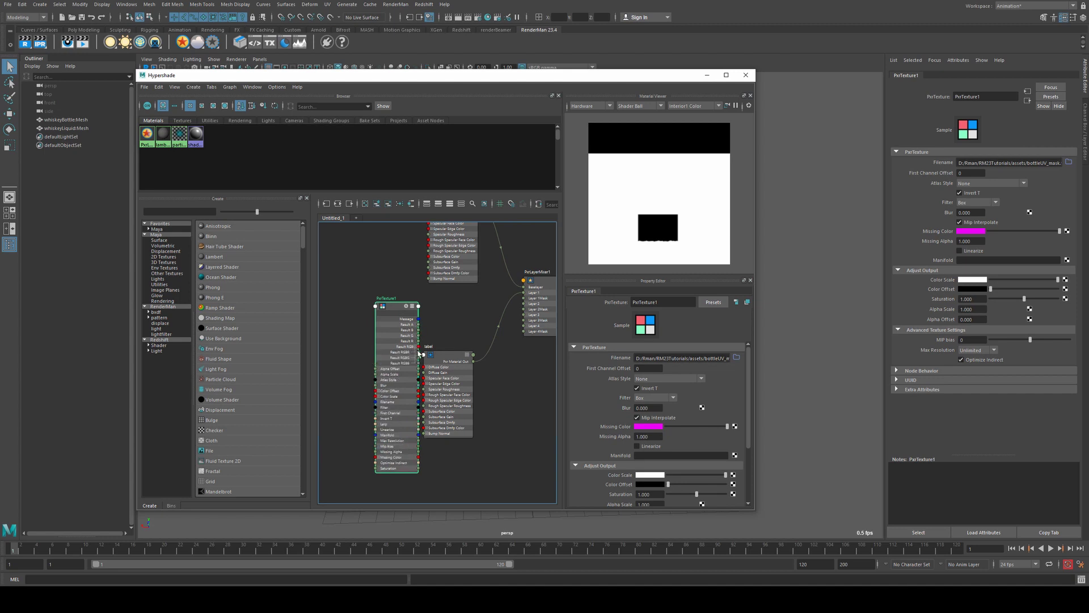
pyautogui.moveTo(419, 351); pyautogui.dragTo(524, 298)
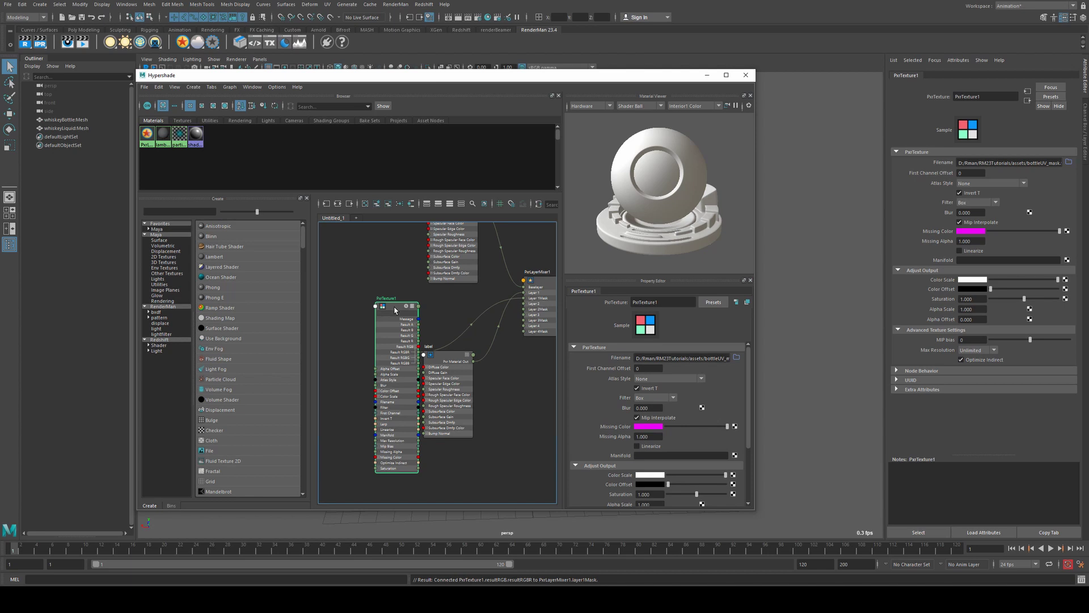
# Add a PxrDomeLight and start a live RenderMan IPR render of the bottle
pyautogui.click(707, 75)
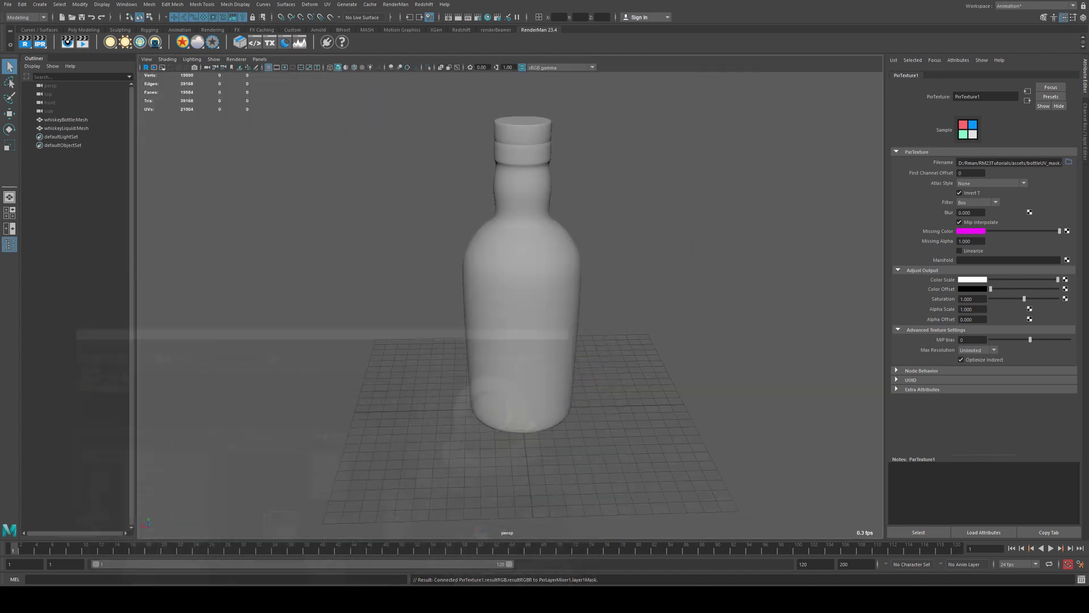
pyautogui.click(118, 43)
pyautogui.keyDown('alt'); pyautogui.moveTo(372, 193); pyautogui.dragTo(394, 185); pyautogui.keyUp('alt')
pyautogui.scroll(2, 394, 184)
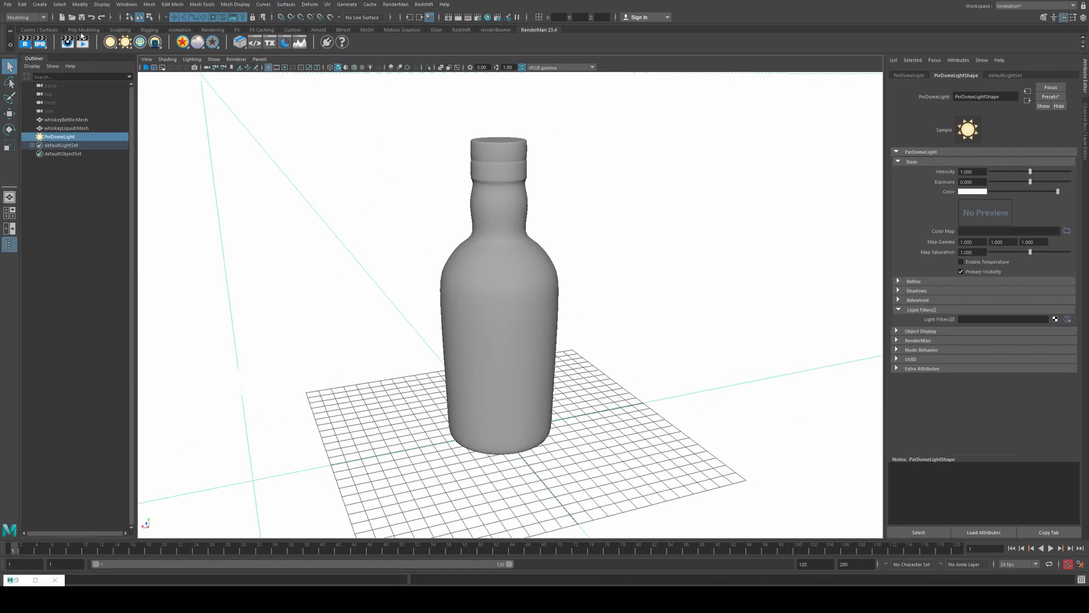
pyautogui.click(145, 67)
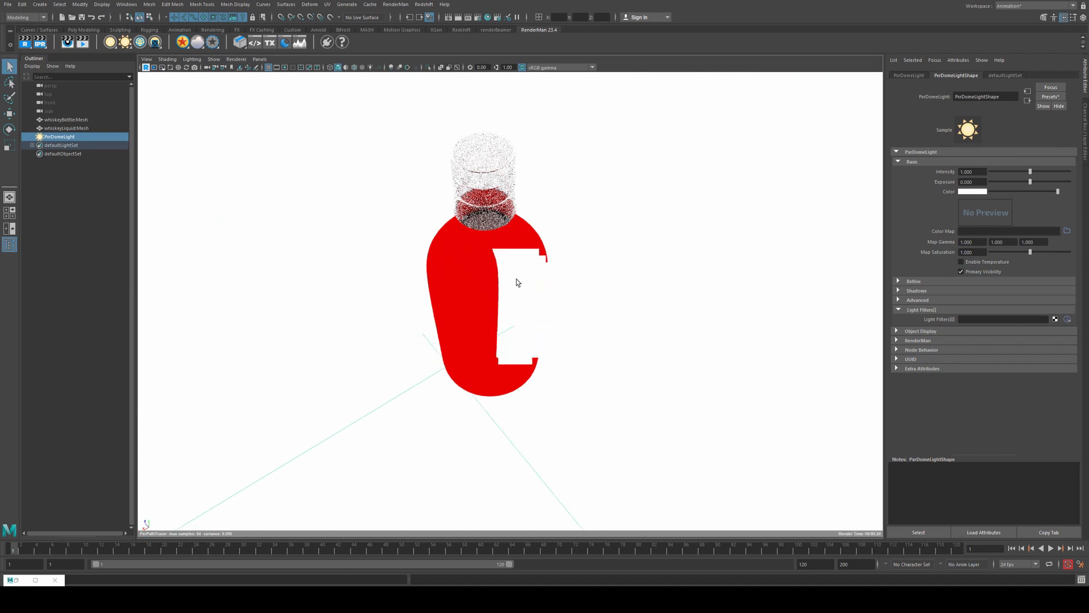
pyautogui.keyDown('alt'); pyautogui.moveTo(516, 282); pyautogui.dragTo(519, 194); pyautogui.keyUp('alt')
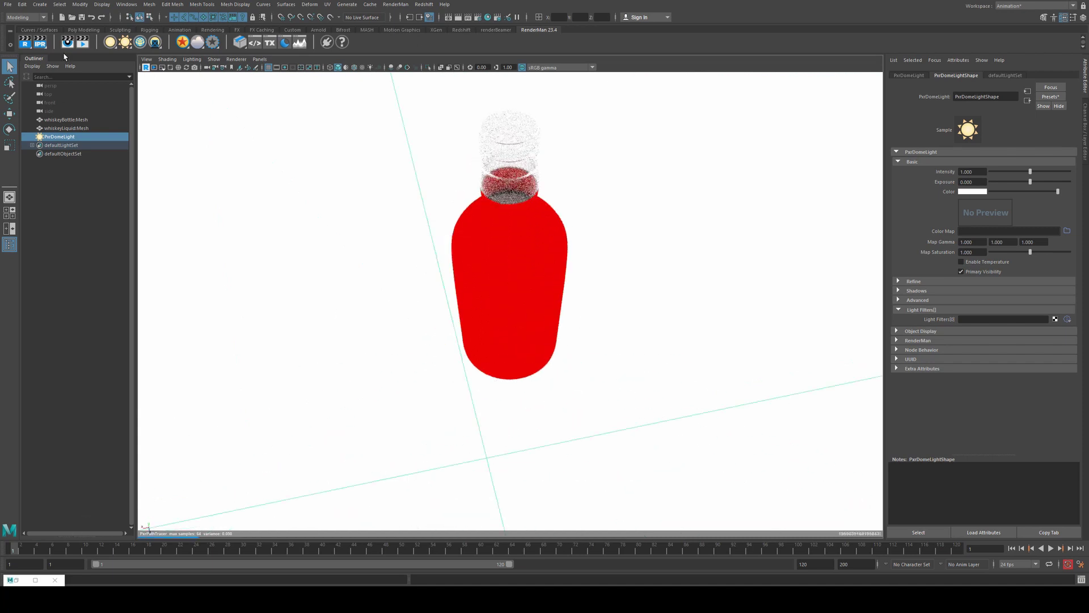
# Insert a PxrInvert after PxrTexture1 and plug its inverted red channel into Layer 1 Mask
pyautogui.click(16, 580)
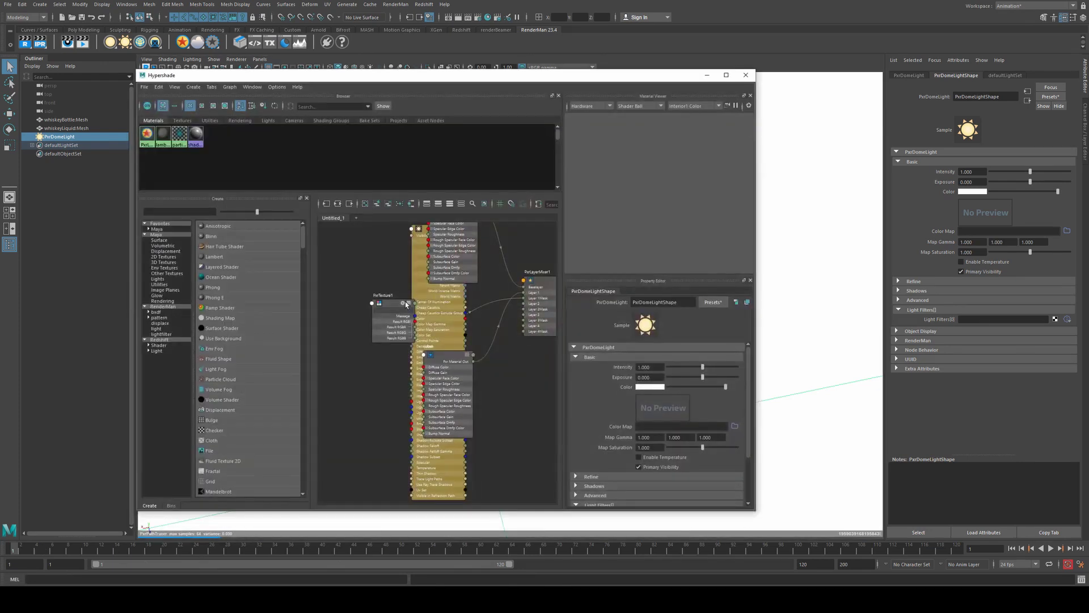
pyautogui.moveTo(391, 305); pyautogui.dragTo(360, 309)
pyautogui.moveTo(421, 273); pyautogui.dragTo(546, 553)
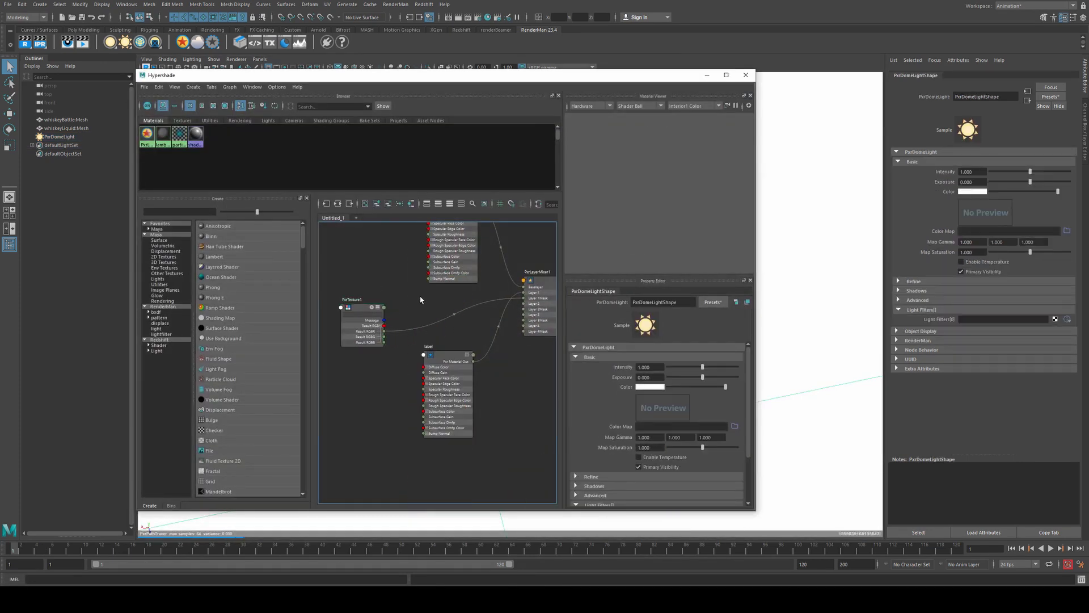
pyautogui.press('Tab')
pyautogui.write('inver')
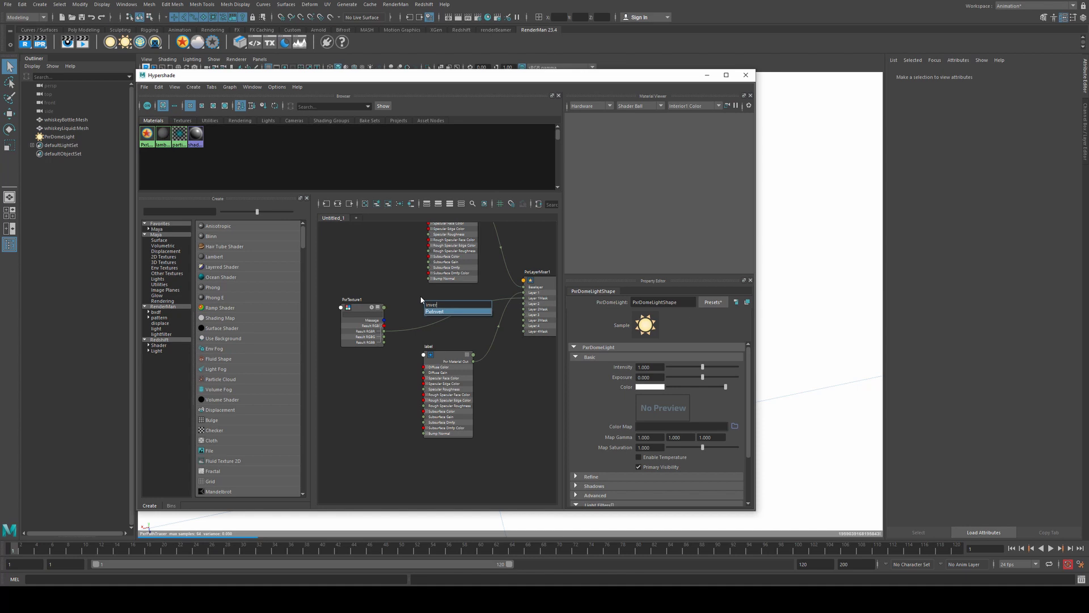
pyautogui.press('Return')
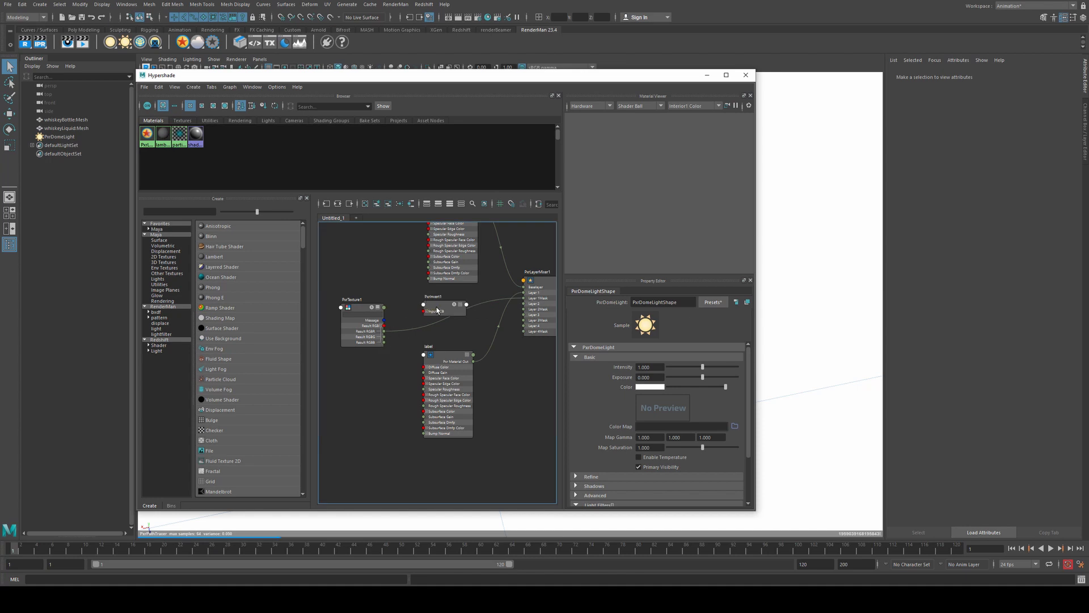
pyautogui.moveTo(387, 328); pyautogui.dragTo(525, 300)
pyautogui.click(460, 340)
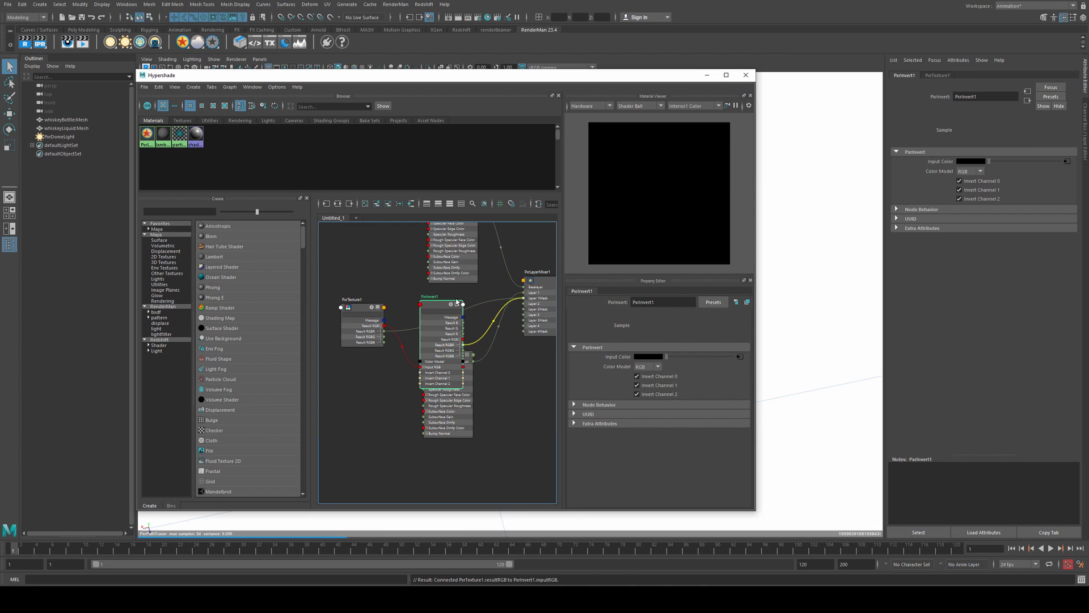
pyautogui.moveTo(448, 299); pyautogui.dragTo(450, 301)
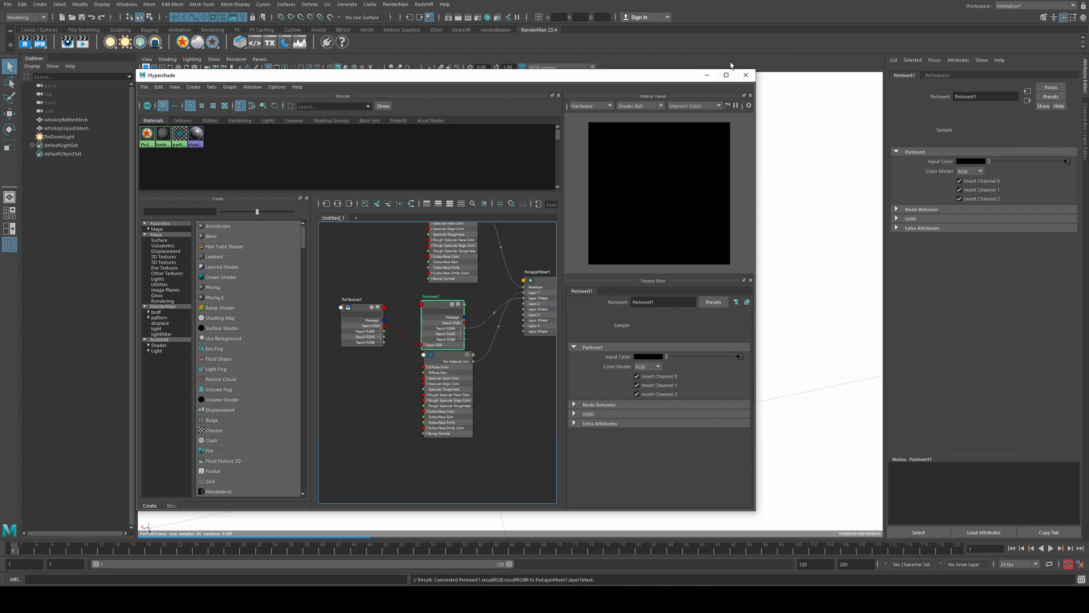
# Refresh the RenderMan render and hide the whiskey liquid mesh with Ctrl+H
pyautogui.click(707, 75)
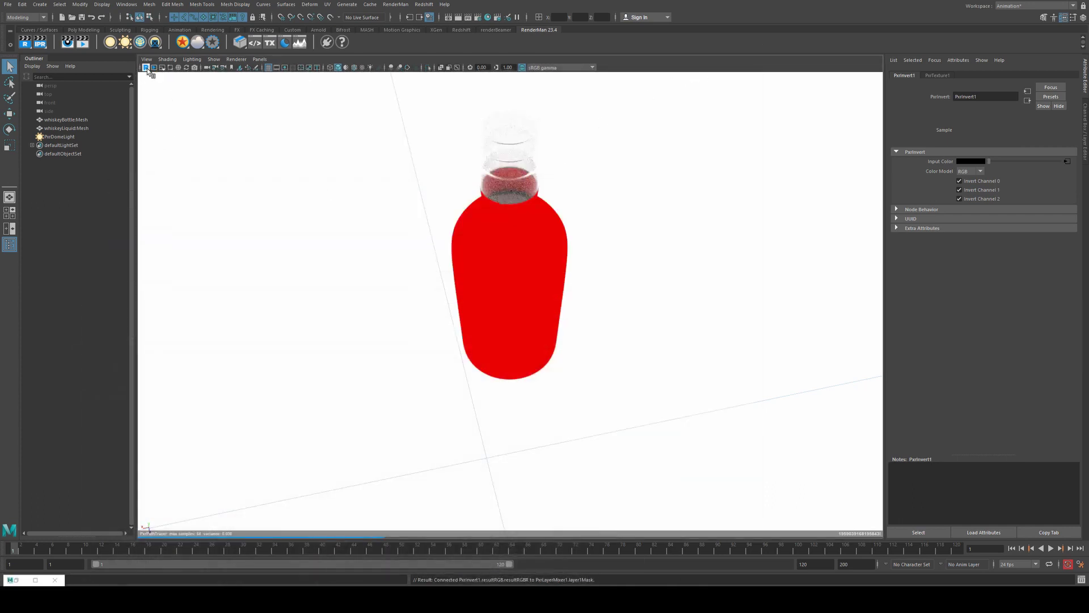
pyautogui.click(152, 68)
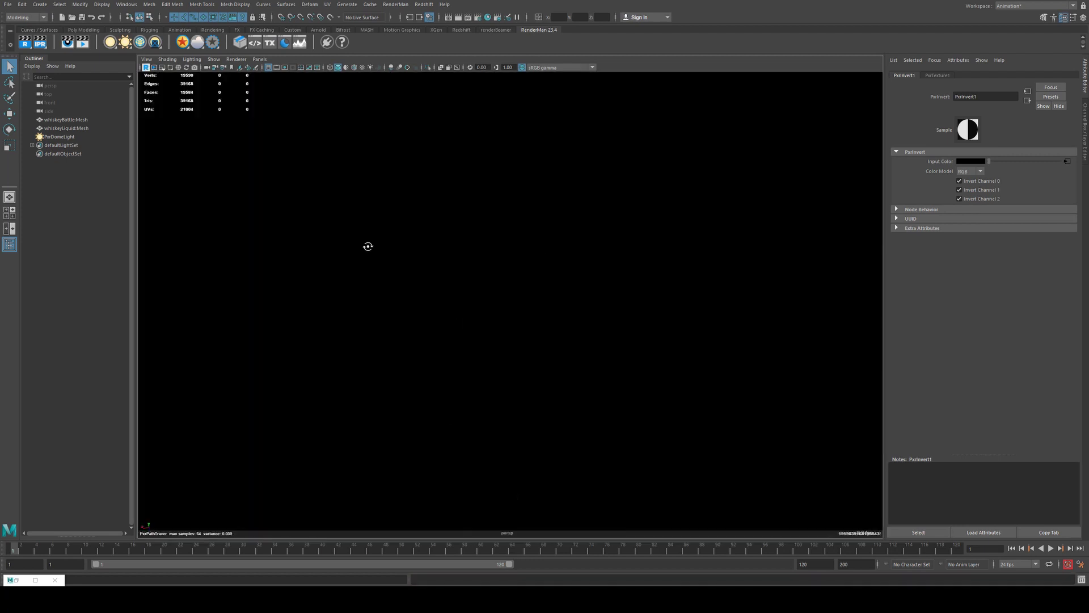
pyautogui.keyDown('alt'); pyautogui.moveTo(363, 285); pyautogui.dragTo(363, 316); pyautogui.keyUp('alt')
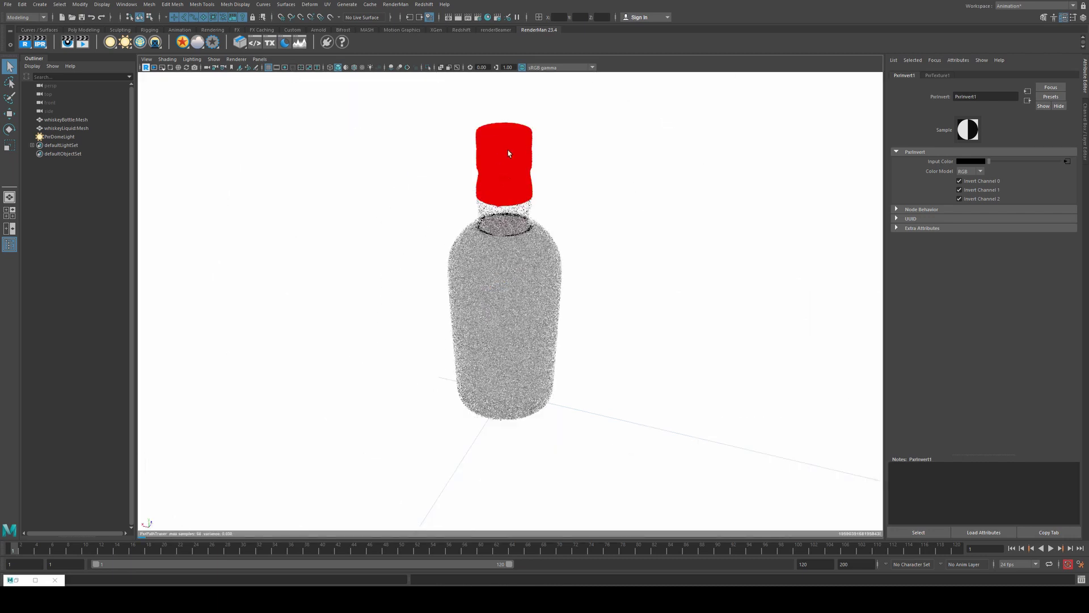
pyautogui.keyDown('alt'); pyautogui.moveTo(662, 345); pyautogui.dragTo(522, 360); pyautogui.keyUp('alt')
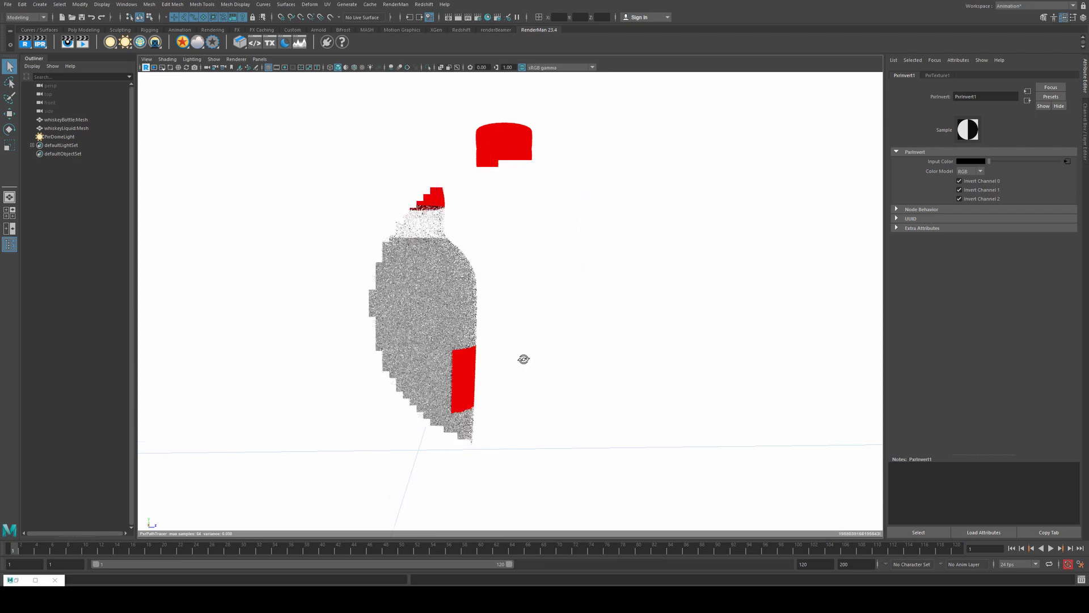
pyautogui.click(466, 327)
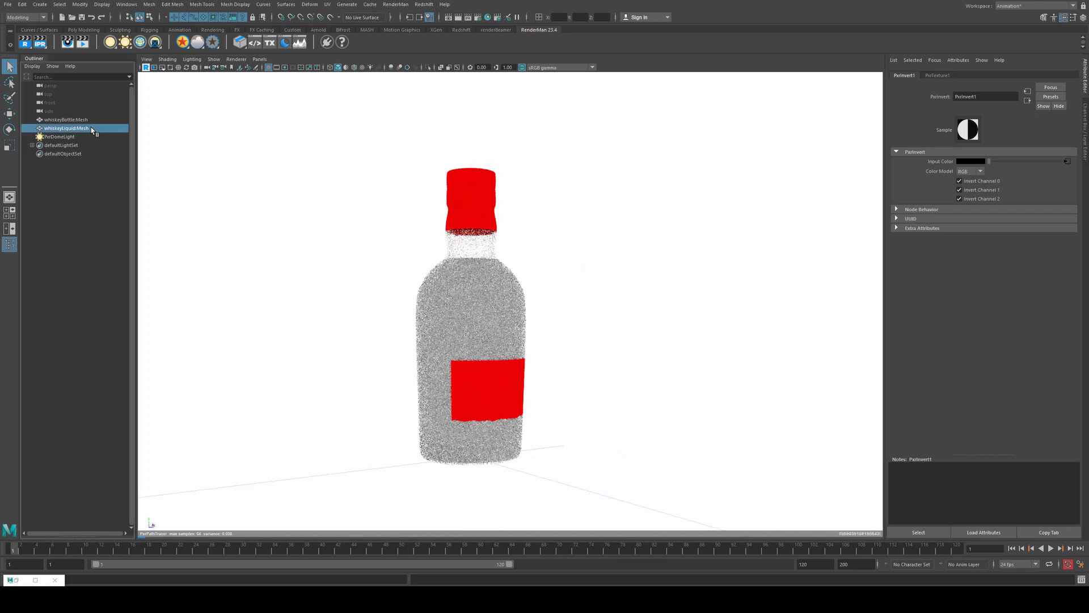
pyautogui.hotkey('ctrl', 'h')
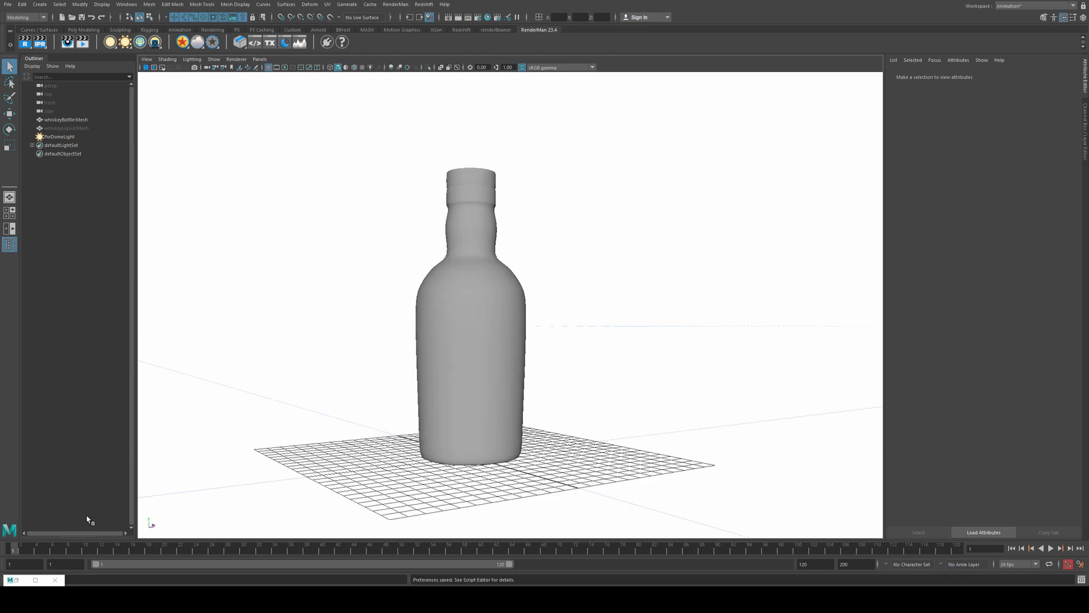
# Create PxrTexture2 and connect its Result RGB to the label's Diffuse Color
pyautogui.click(17, 580)
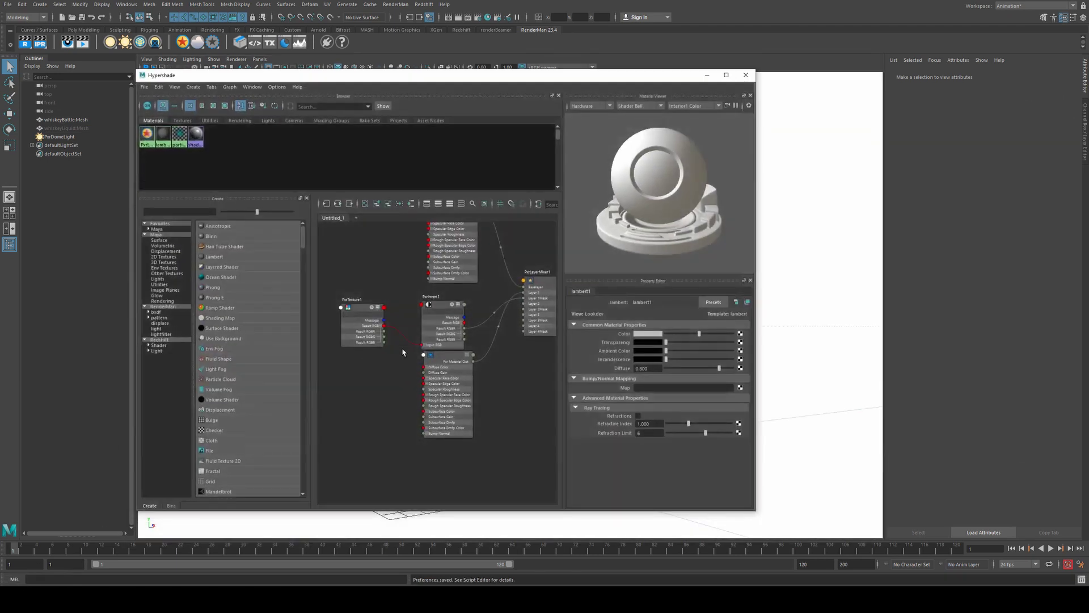
pyautogui.click(446, 356)
pyautogui.keyDown('alt'); pyautogui.moveTo(366, 408); pyautogui.dragTo(420, 374, button='middle'); pyautogui.keyUp('alt')
pyautogui.press('Tab')
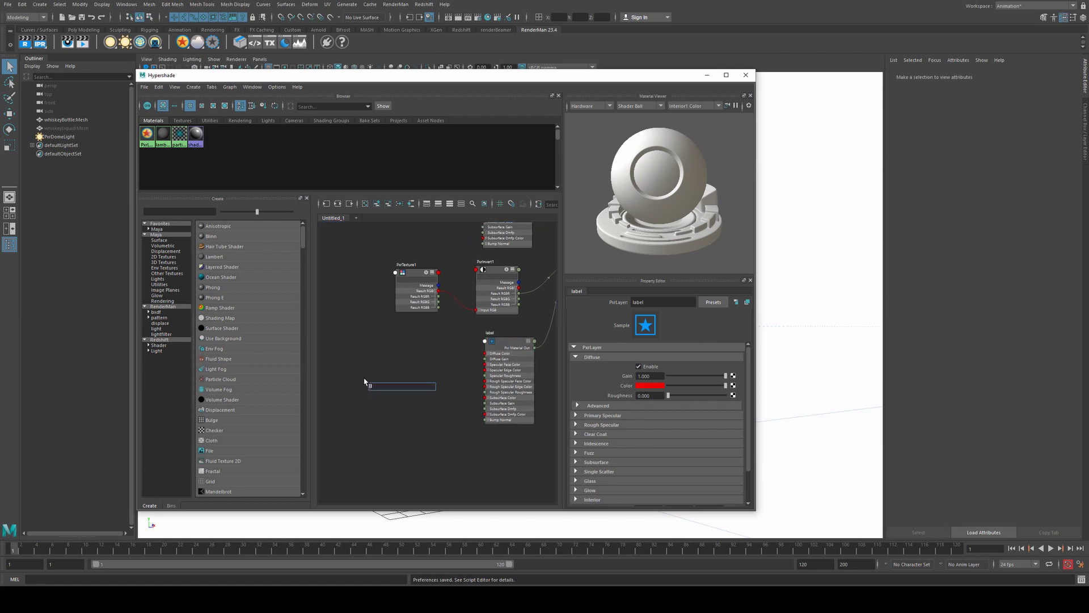
pyautogui.write('PxrTexture')
pyautogui.press('Return')
pyautogui.moveTo(442, 402); pyautogui.dragTo(504, 336)
pyautogui.moveTo(420, 355); pyautogui.dragTo(420, 348)
pyautogui.press('2')
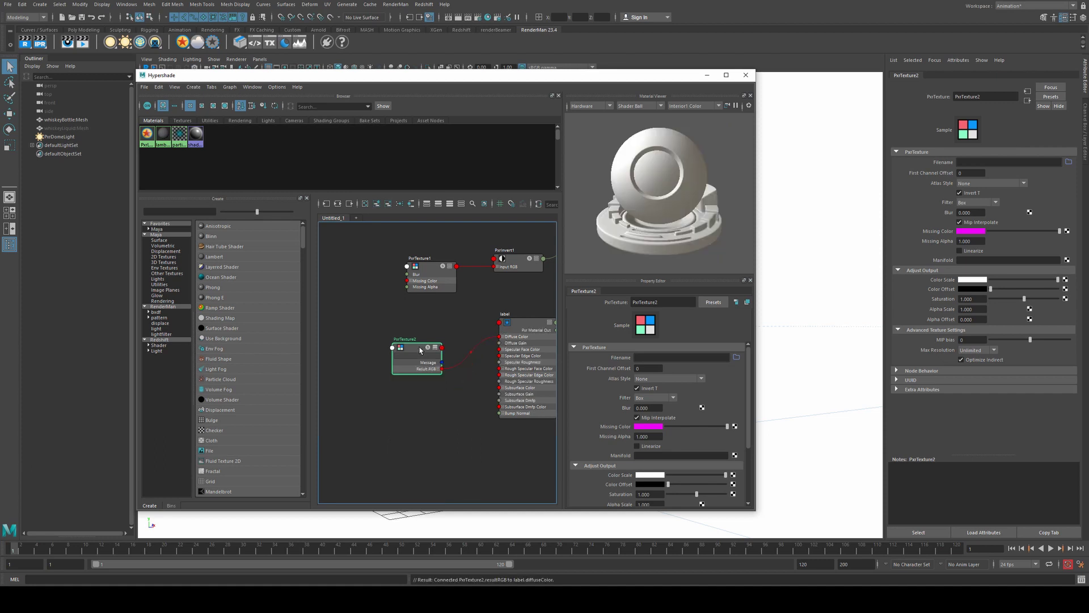
# Load bottleUV_albedo.tif.tex into PxrTexture2 and return to the render
pyautogui.click(737, 357)
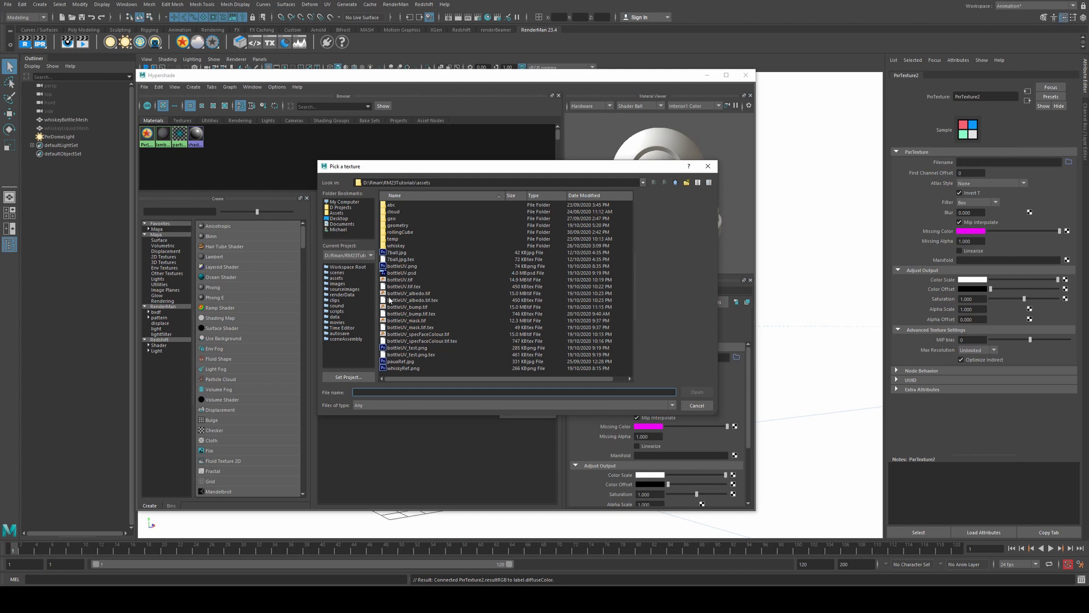
pyautogui.click(415, 301)
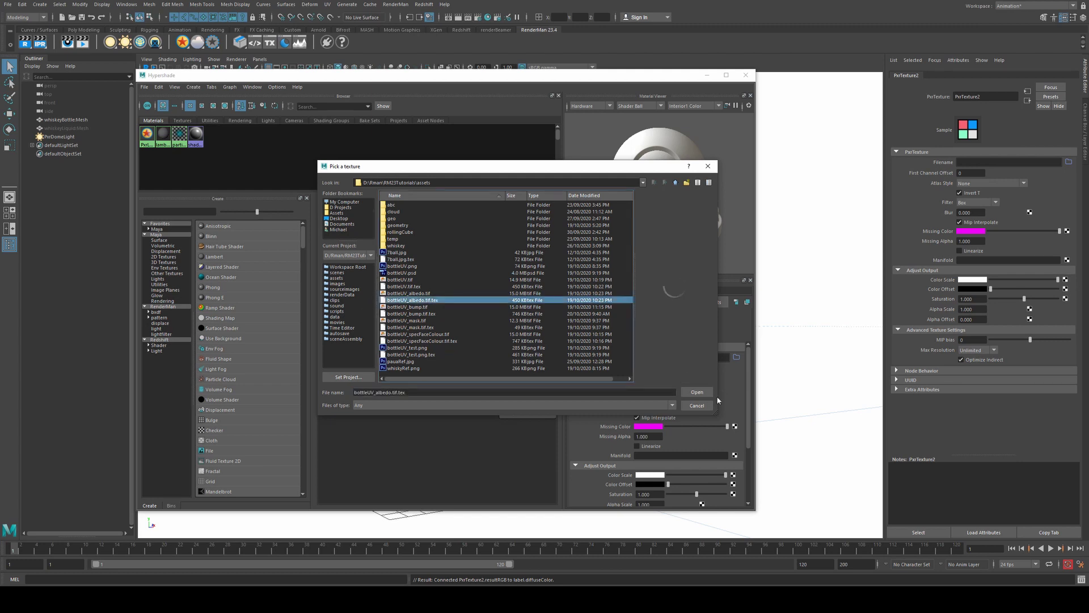
pyautogui.click(697, 391)
pyautogui.click(707, 74)
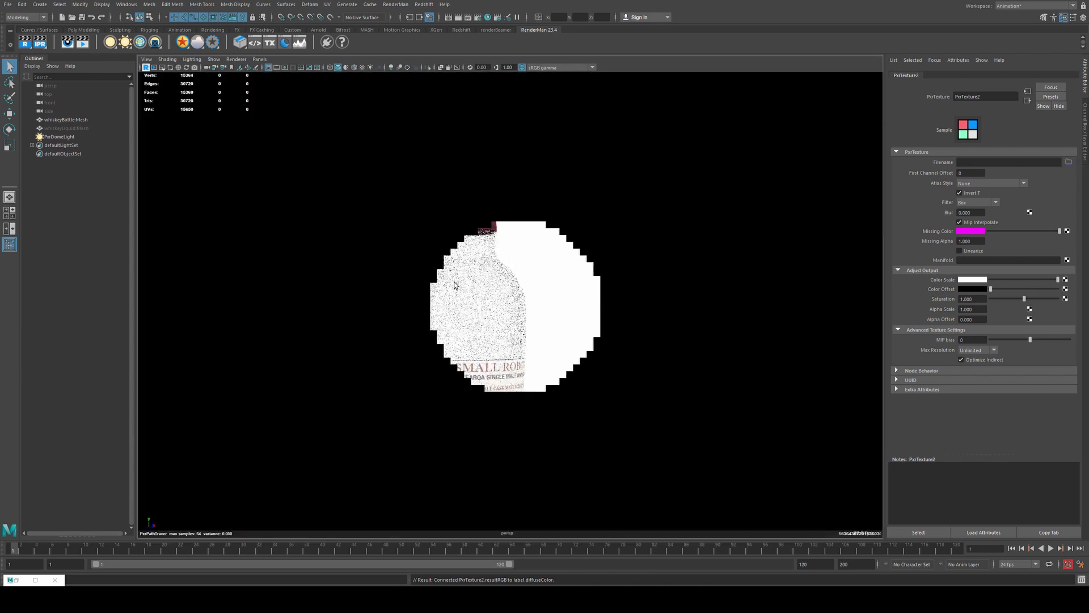
# Stop the IPR render and reframe the viewport around the bottle
pyautogui.press('Escape')
pyautogui.keyDown('alt'); pyautogui.moveTo(478, 238); pyautogui.dragTo(467, 260); pyautogui.keyUp('alt')
pyautogui.moveTo(620, 311)
pyautogui.keyDown('alt'); pyautogui.mouseDown(button='right')
pyautogui.moveTo(383, 266)
pyautogui.moveTo(367, 229)
pyautogui.mouseUp(button='right'); pyautogui.keyUp('alt')
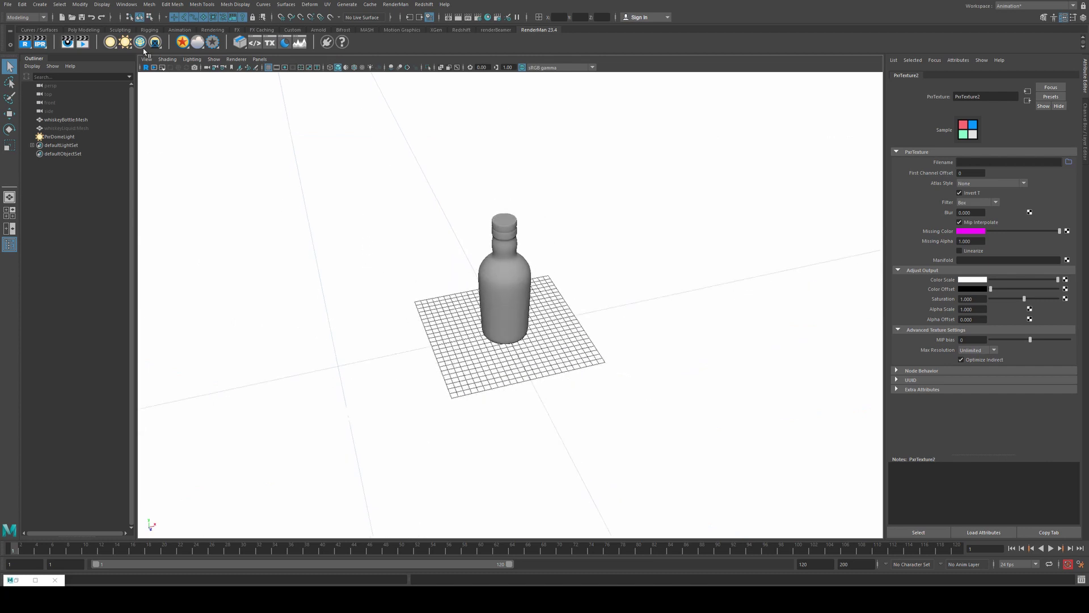
pyautogui.keyDown('alt'); pyautogui.moveTo(323, 213); pyautogui.dragTo(345, 173); pyautogui.keyUp('alt')
pyautogui.keyDown('alt'); pyautogui.moveTo(452, 273); pyautogui.dragTo(417, 253, button='middle'); pyautogui.keyUp('alt')
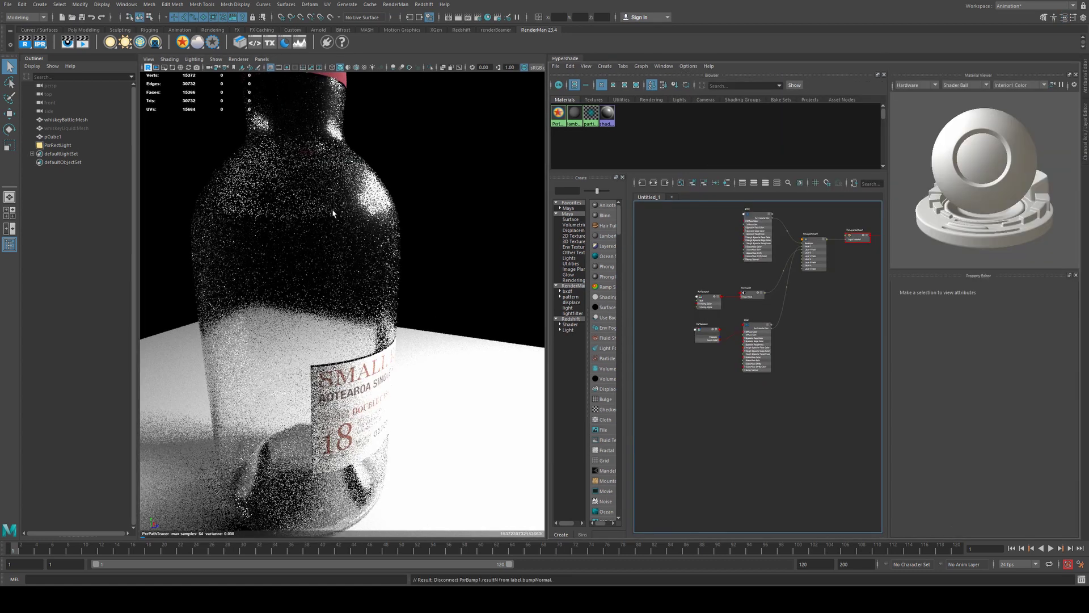
pyautogui.scroll(3, 791, 330)
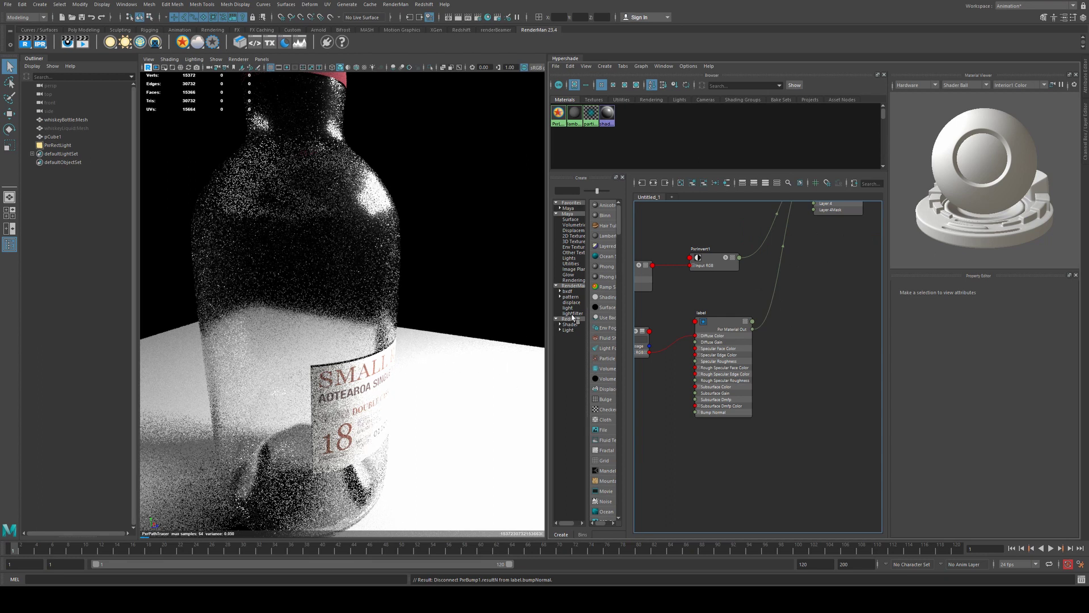
# Create a PxrTexture3 node and place it beside the glass node
pyautogui.keyDown('alt'); pyautogui.moveTo(696, 300); pyautogui.dragTo(778, 466, button='middle'); pyautogui.keyUp('alt')
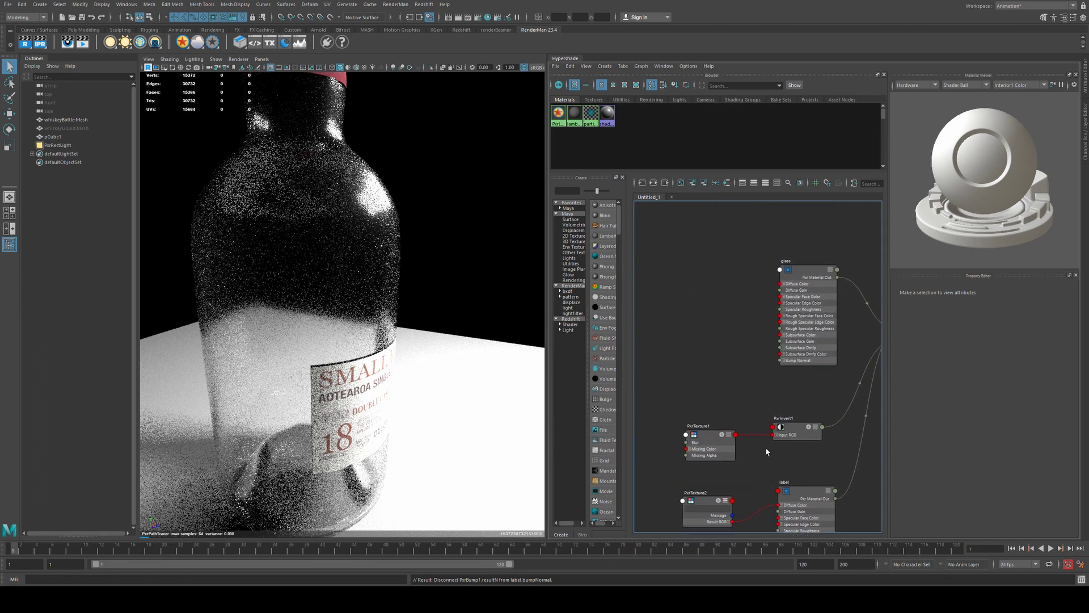
pyautogui.keyDown('alt'); pyautogui.moveTo(729, 337); pyautogui.dragTo(588, 323, button='middle'); pyautogui.keyUp('alt')
pyautogui.keyDown('alt'); pyautogui.moveTo(716, 263); pyautogui.dragTo(771, 249, button='middle'); pyautogui.keyUp('alt')
pyautogui.keyDown('alt'); pyautogui.moveTo(695, 282); pyautogui.dragTo(692, 244, button='middle'); pyautogui.keyUp('alt')
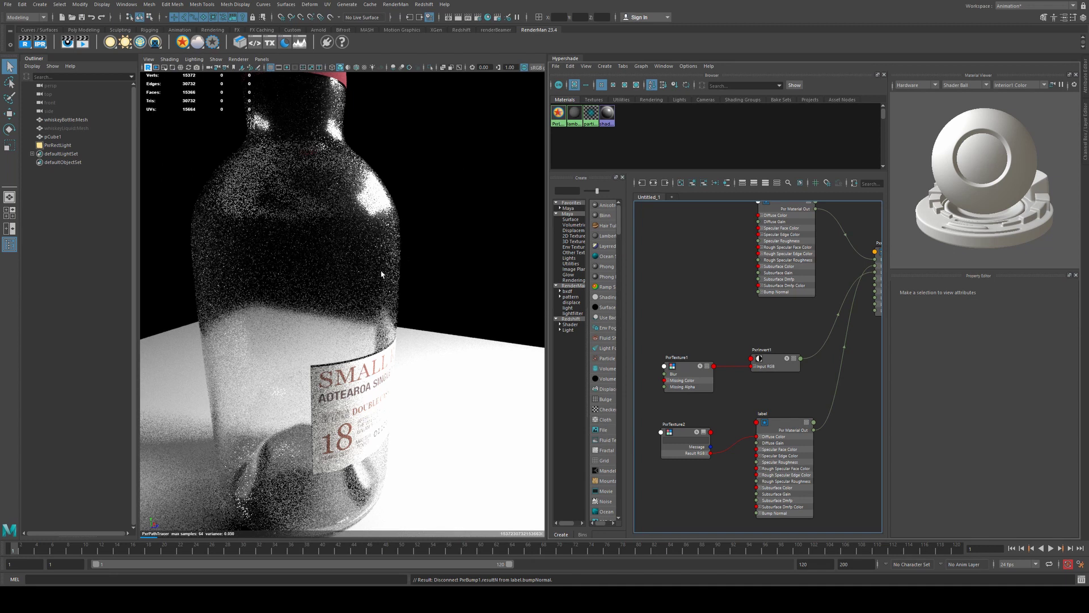
pyautogui.keyDown('alt'); pyautogui.moveTo(693, 253); pyautogui.dragTo(717, 297, button='middle'); pyautogui.keyUp('alt')
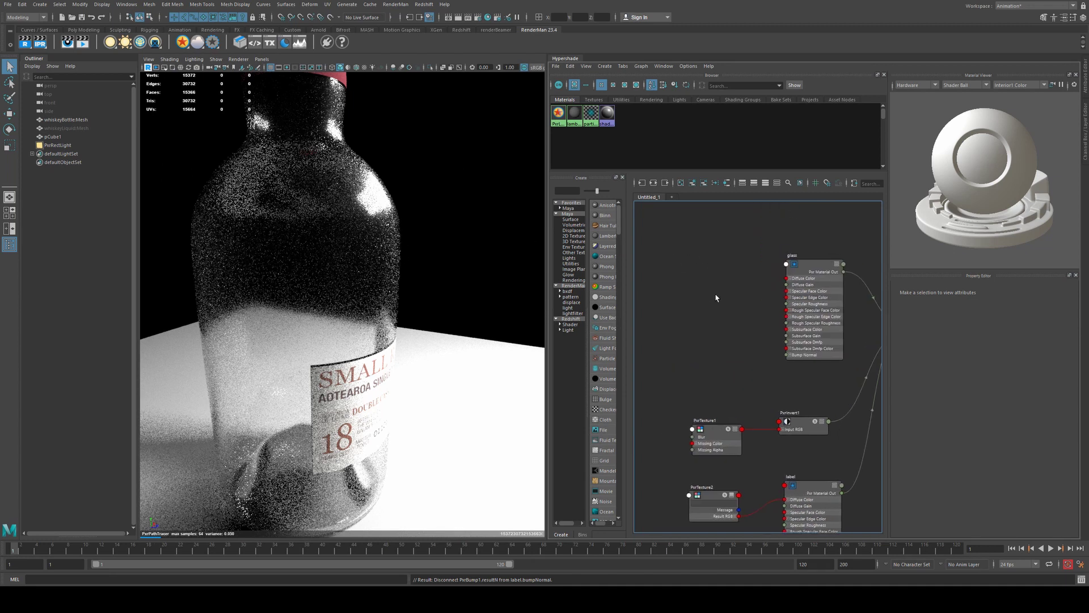
pyautogui.press('Tab')
pyautogui.write('pxr')
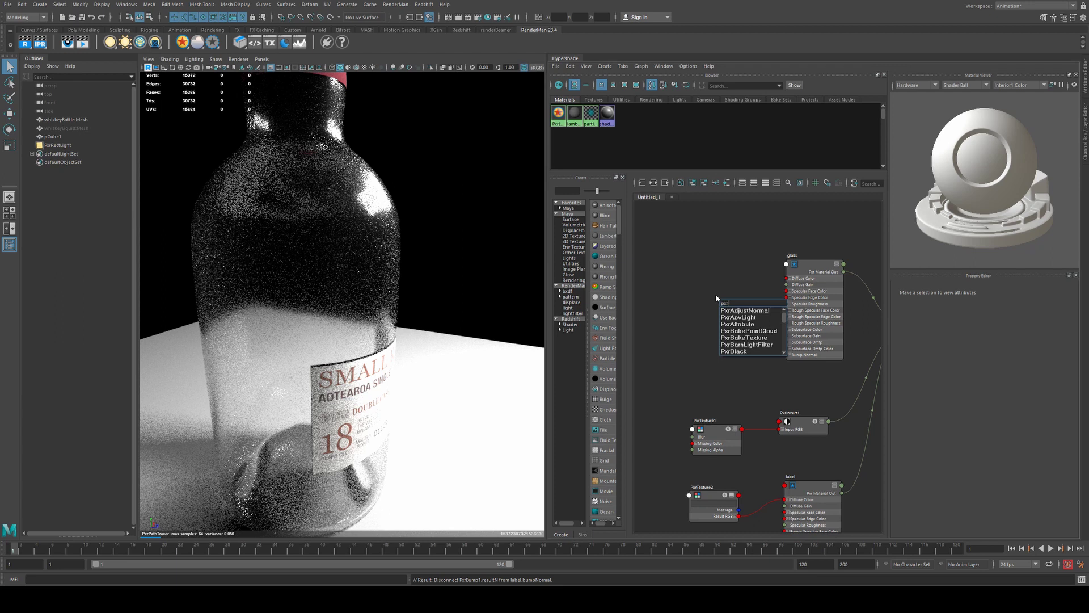
pyautogui.write('text')
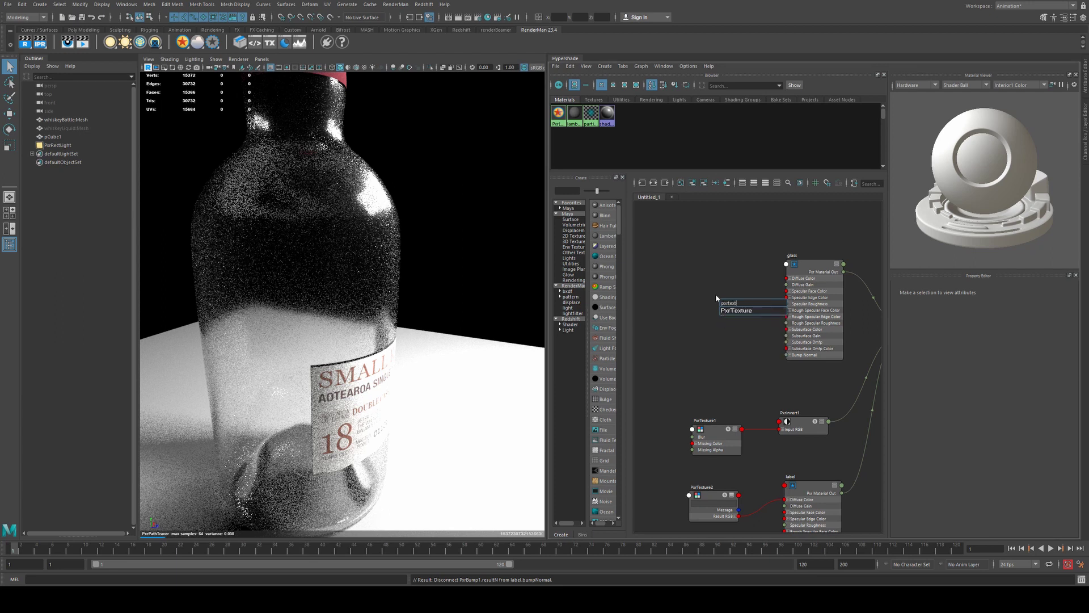
pyautogui.press('Return')
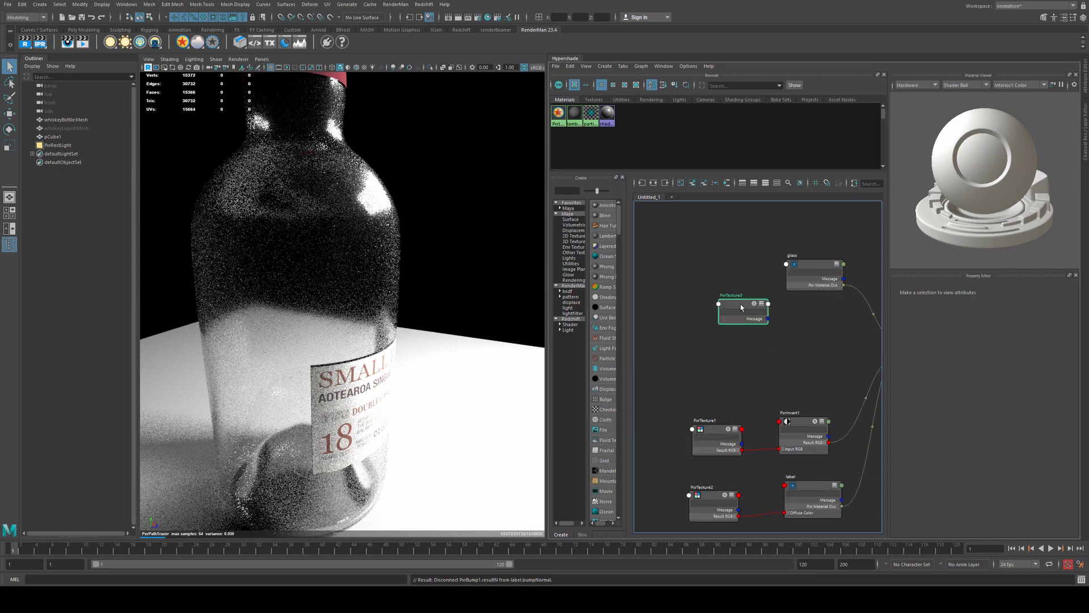
pyautogui.moveTo(739, 301); pyautogui.dragTo(667, 299)
# Load the label texture file into PxrTexture3
pyautogui.click(811, 266)
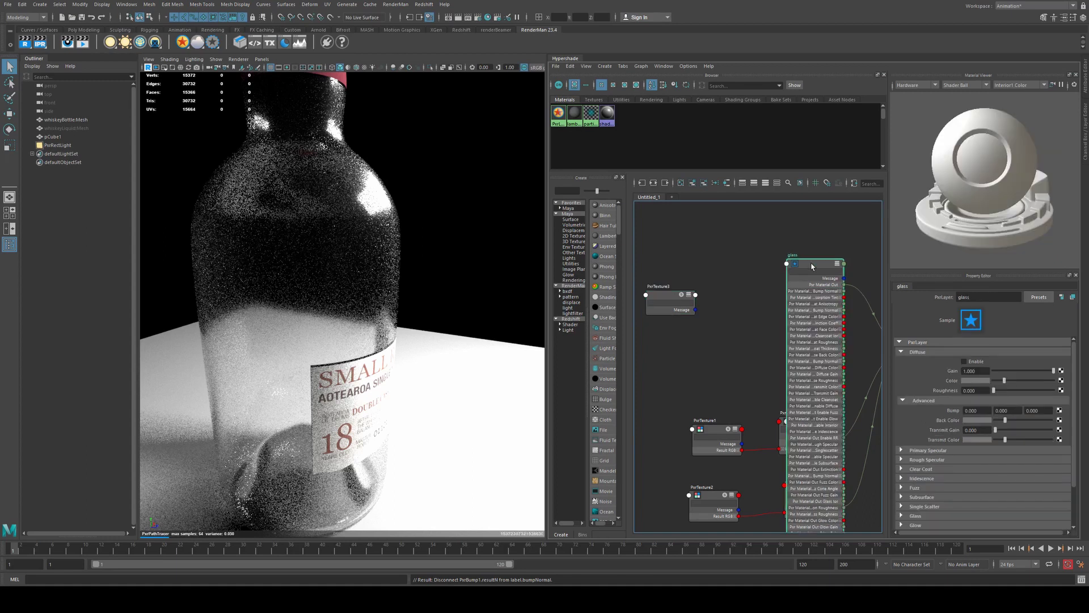
pyautogui.click(662, 296)
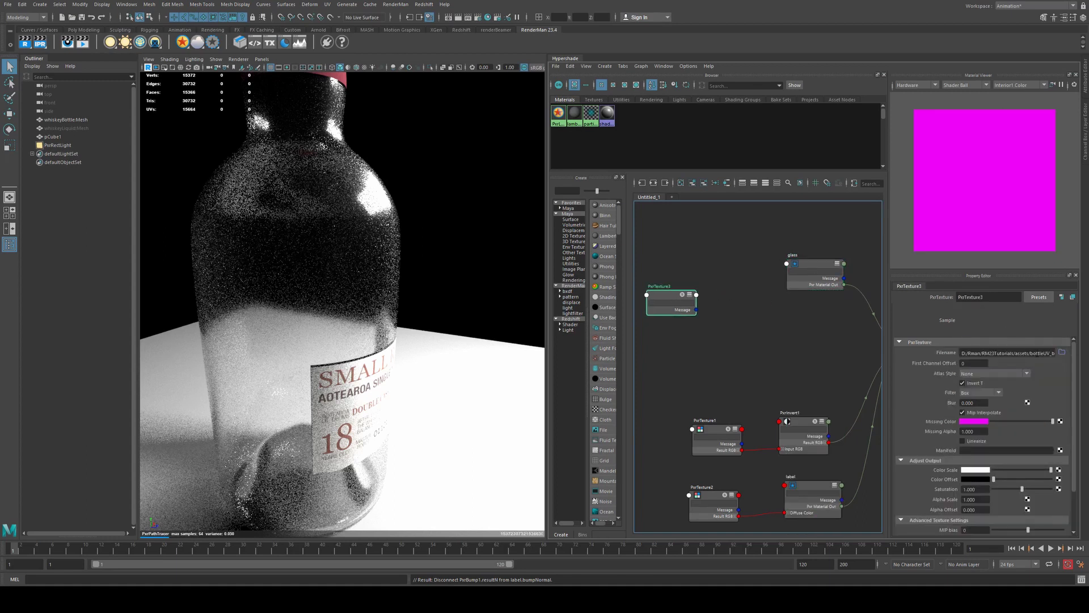
pyautogui.click(1062, 353)
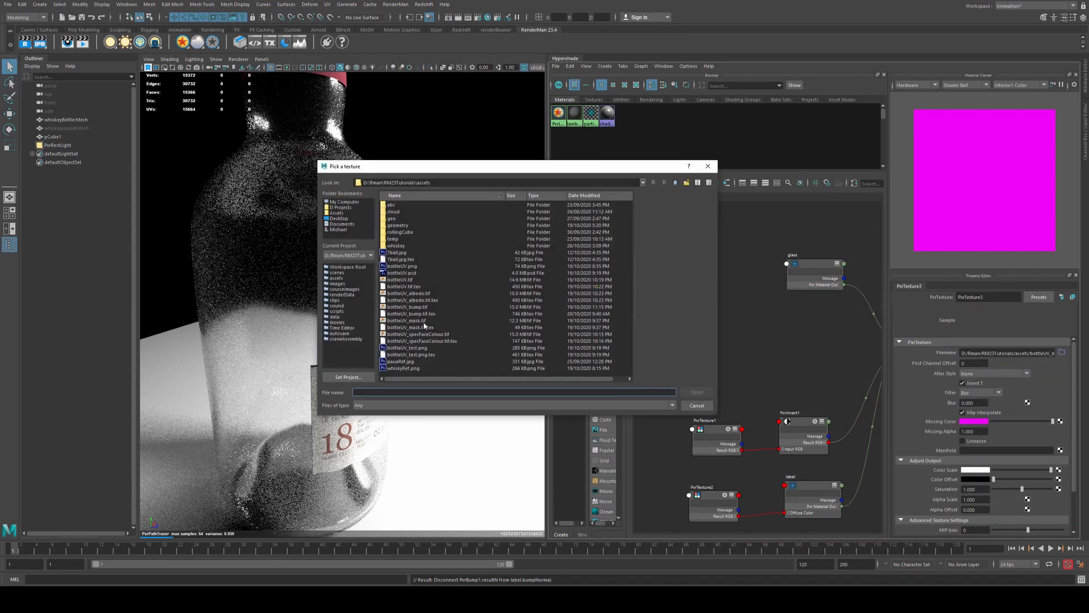
pyautogui.click(421, 314)
pyautogui.click(696, 392)
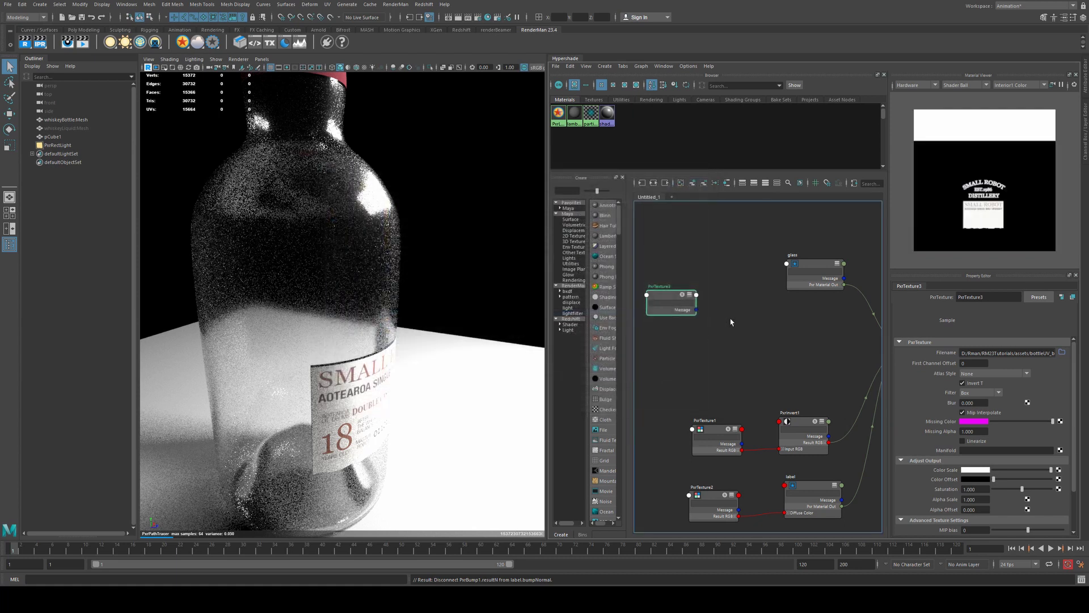
# Create PxrBump1 and feed PxrTexture3's red channel into its Input Bump
pyautogui.press('Tab')
pyautogui.write('pxr')
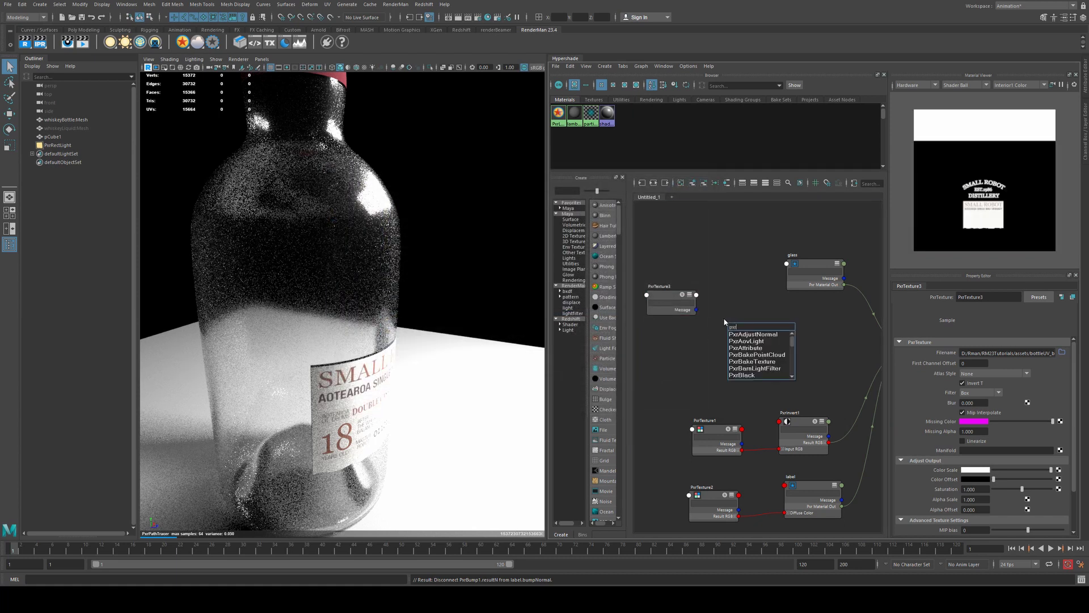
pyautogui.write('bump')
pyautogui.press('Return')
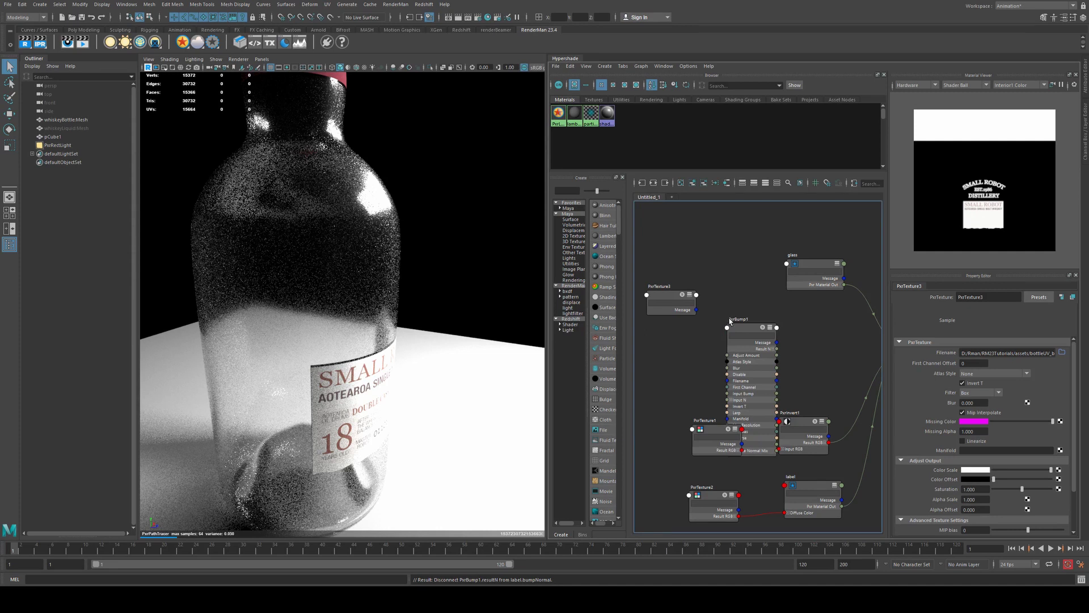
pyautogui.moveTo(728, 321); pyautogui.dragTo(708, 262)
pyautogui.moveTo(675, 296); pyautogui.dragTo(664, 258)
pyautogui.press('3')
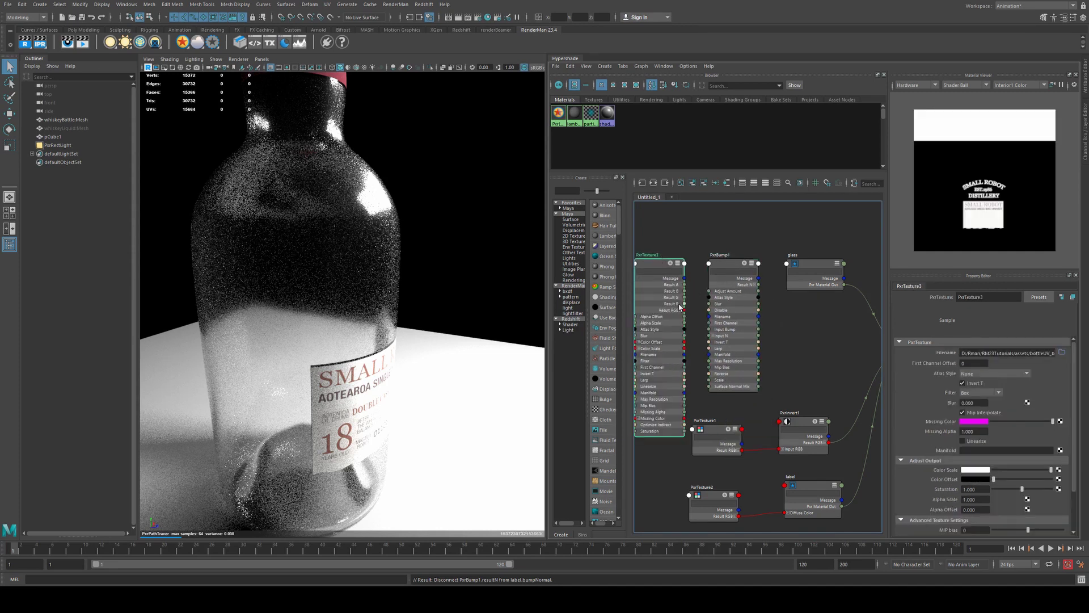
pyautogui.click(681, 310)
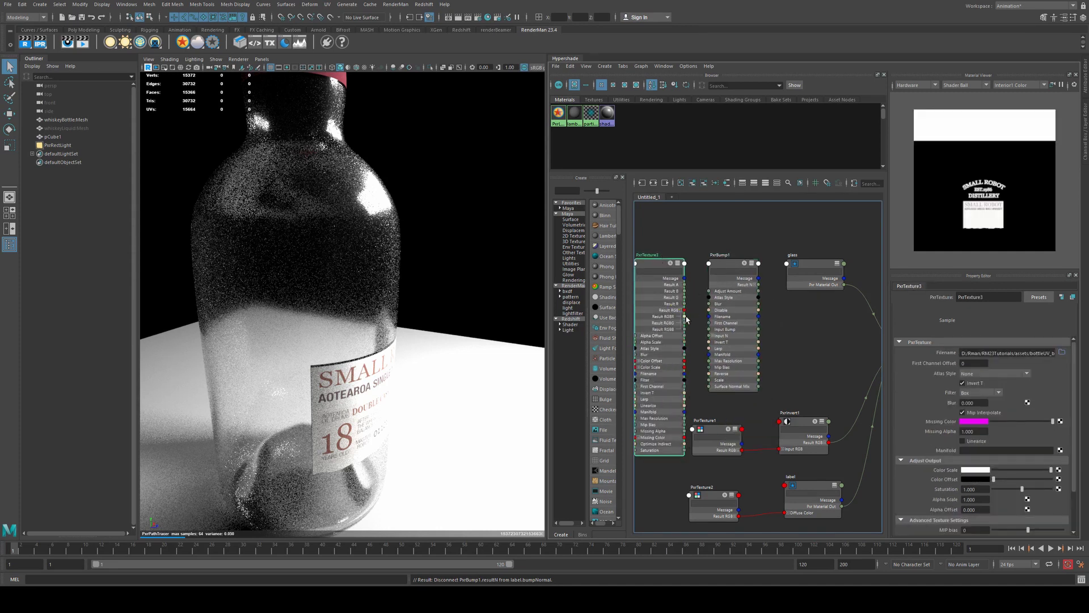
pyautogui.moveTo(705, 324)
pyautogui.mouseDown()
pyautogui.moveTo(716, 338)
pyautogui.moveTo(701, 340)
pyautogui.moveTo(712, 330)
pyautogui.mouseUp()
pyautogui.moveTo(759, 284); pyautogui.dragTo(786, 265)
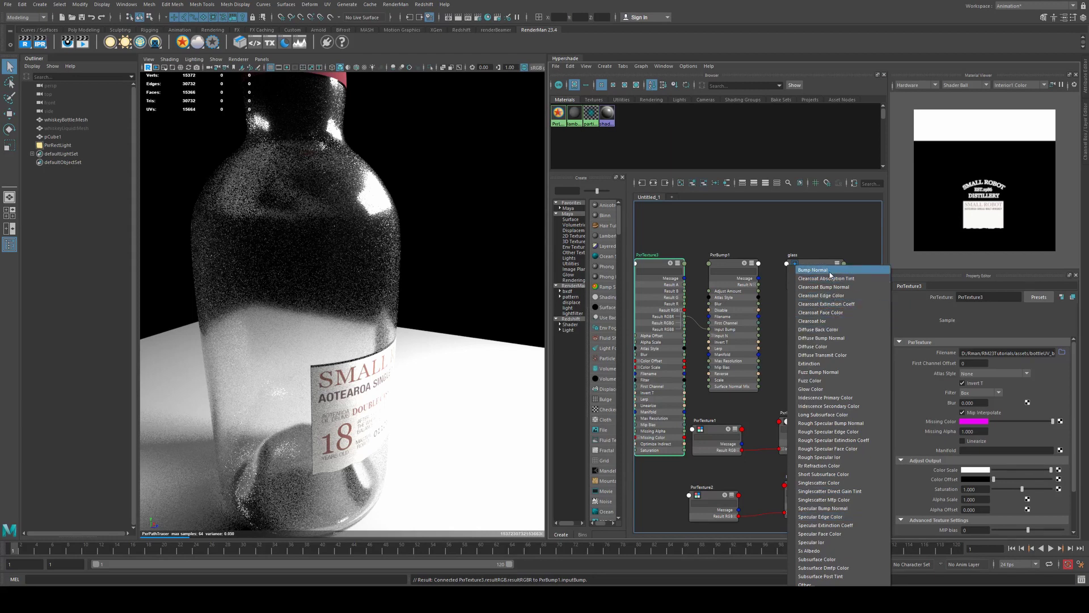
# Connect PxrBump1's Result N to glass's Bump Normal and set bump Scale to 0.1
pyautogui.click(799, 270)
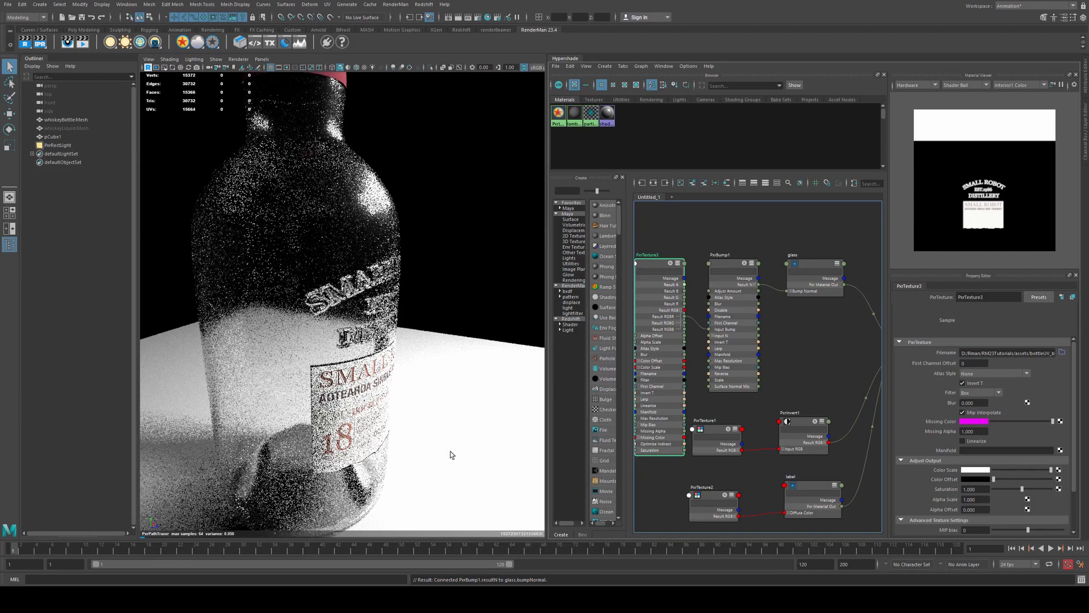
pyautogui.click(730, 265)
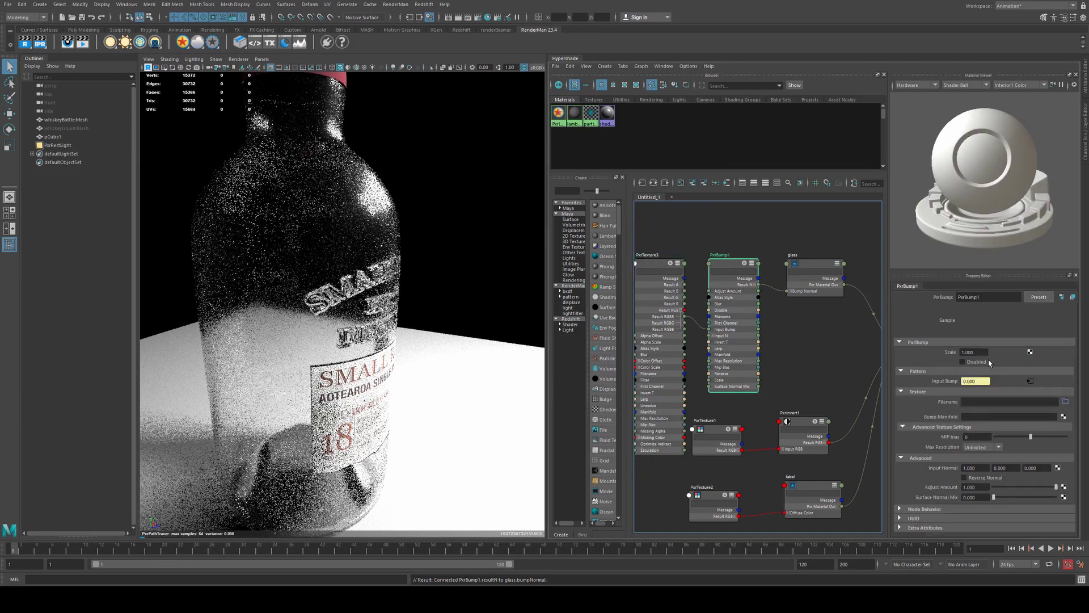
pyautogui.moveTo(983, 352); pyautogui.dragTo(902, 349)
pyautogui.write('0.1')
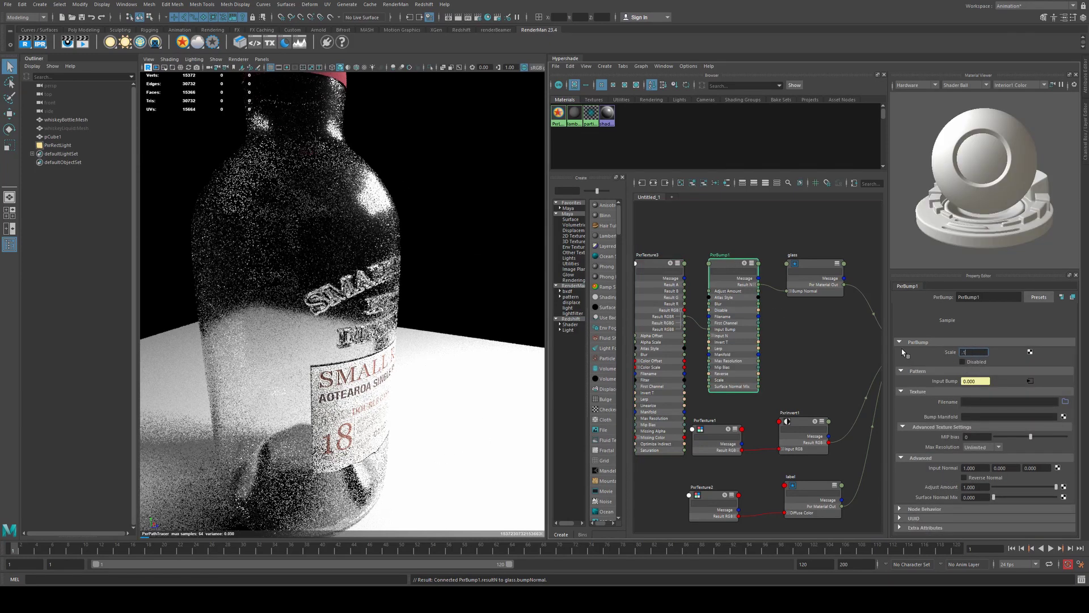
pyautogui.press('Return')
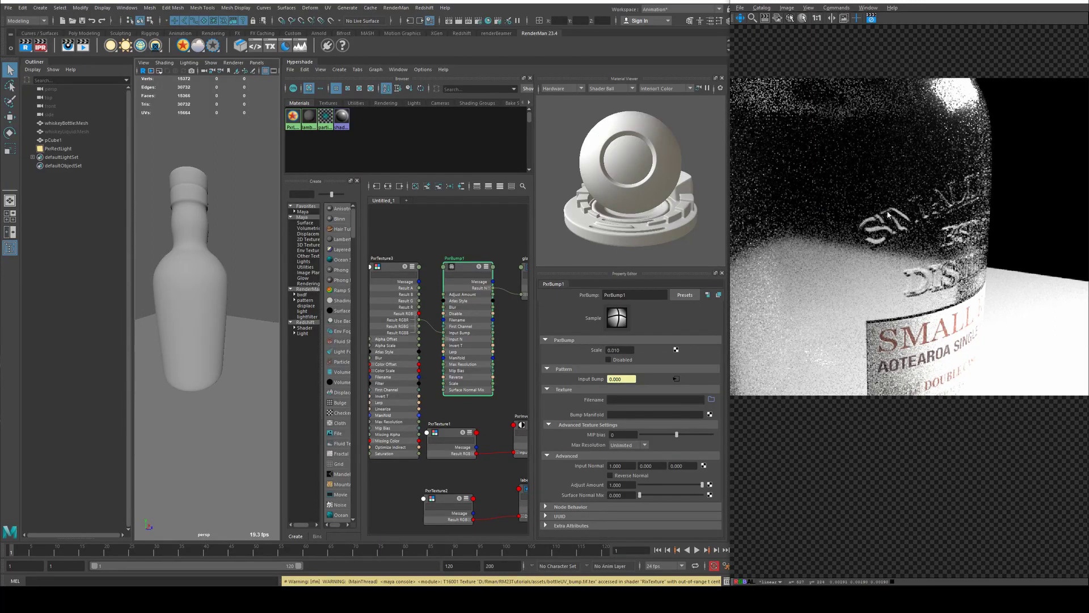
# Collapse PxrTexture3 and PxrBump1, zoom the viewport out, and select whiskeyLiquidMesh
pyautogui.click(404, 266)
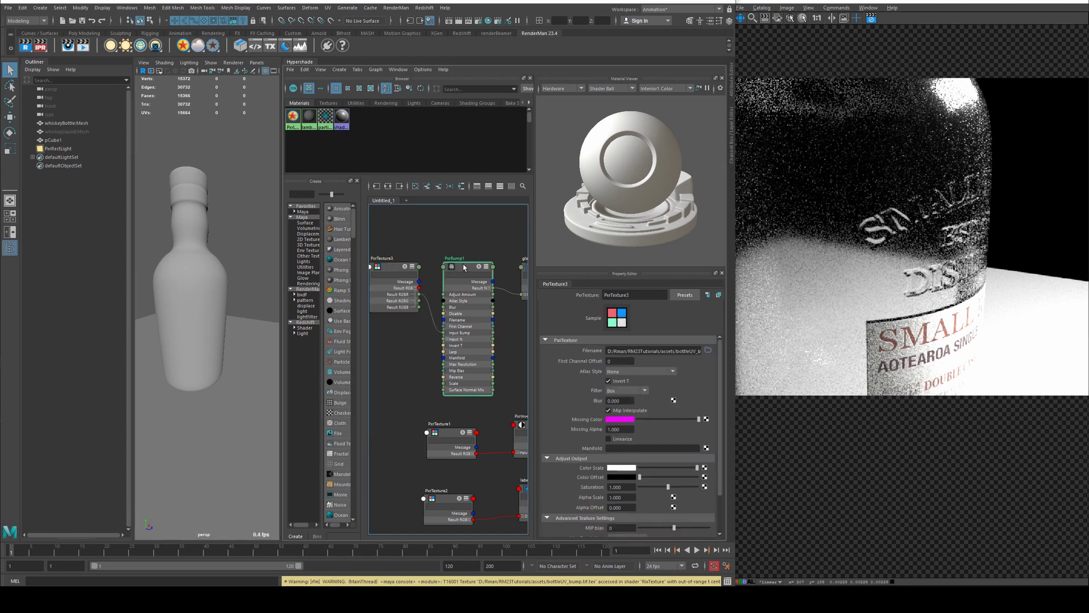
pyautogui.click(479, 266)
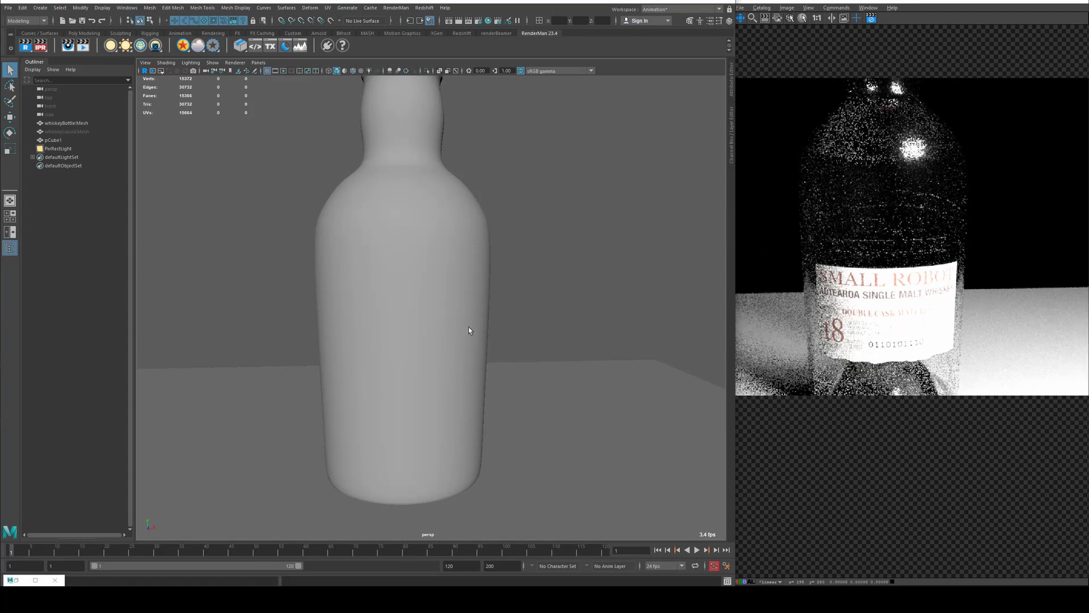
pyautogui.scroll(-8, 469, 330)
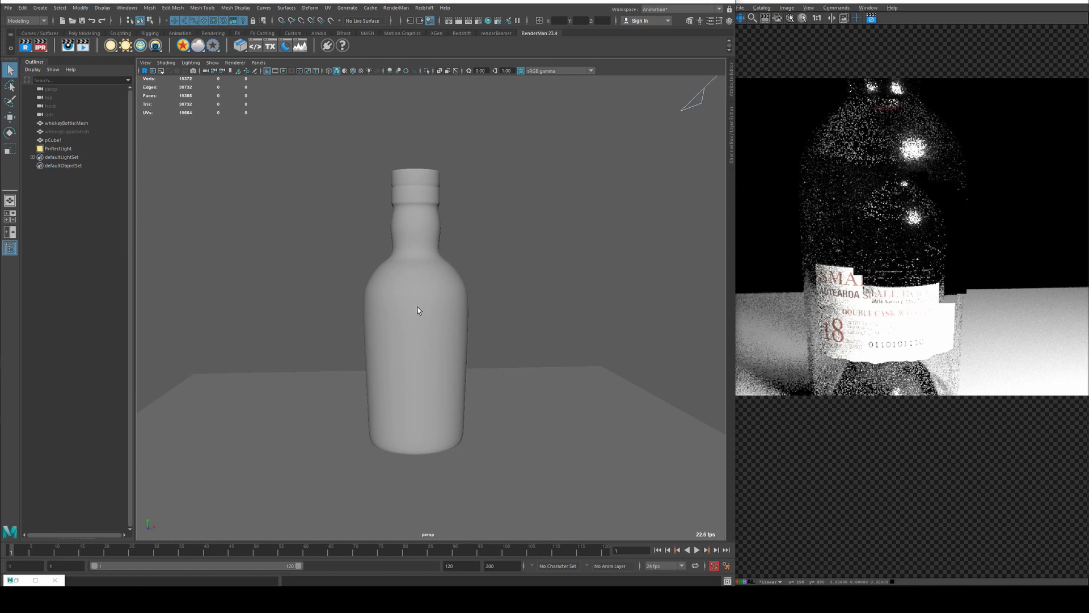
pyautogui.click(60, 132)
# Unhide the liquid mesh, clear the Hypershade graph, and assign it a new PxrSurface
pyautogui.hotkey('shift', 'h')
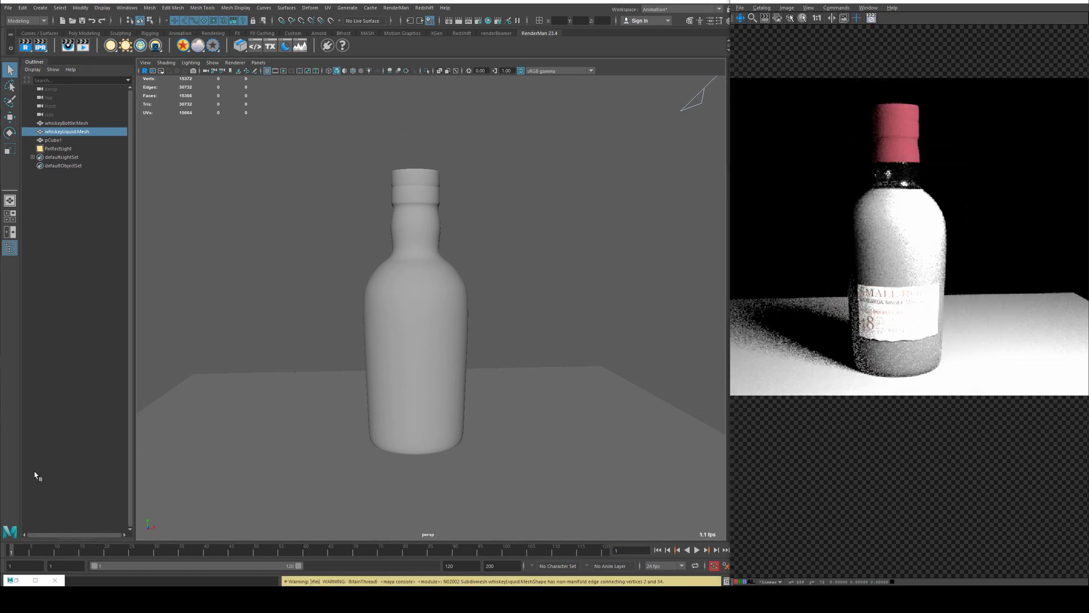
pyautogui.click(16, 580)
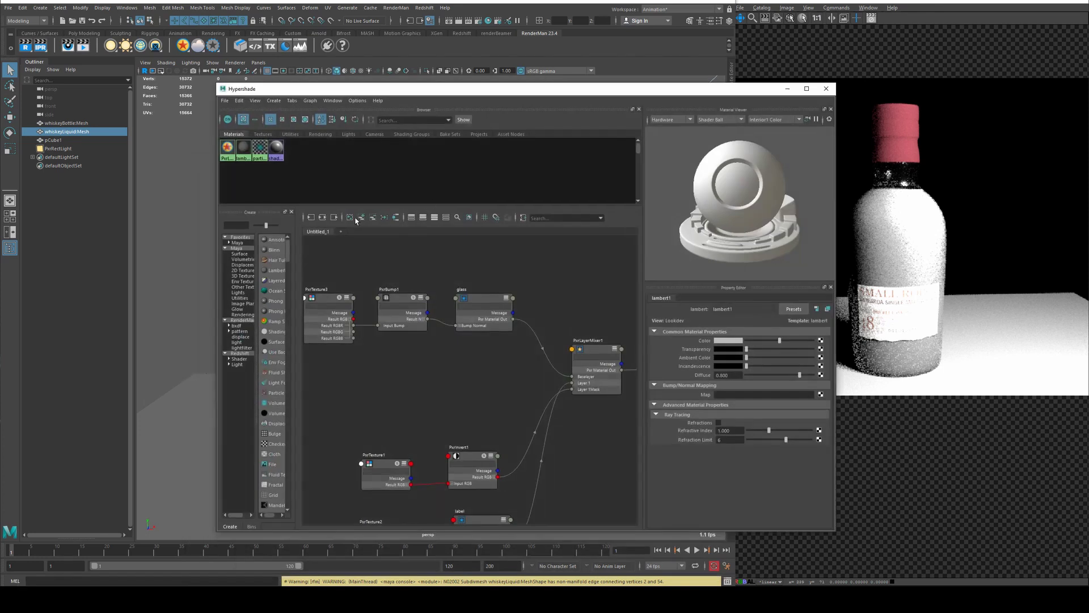
pyautogui.click(350, 218)
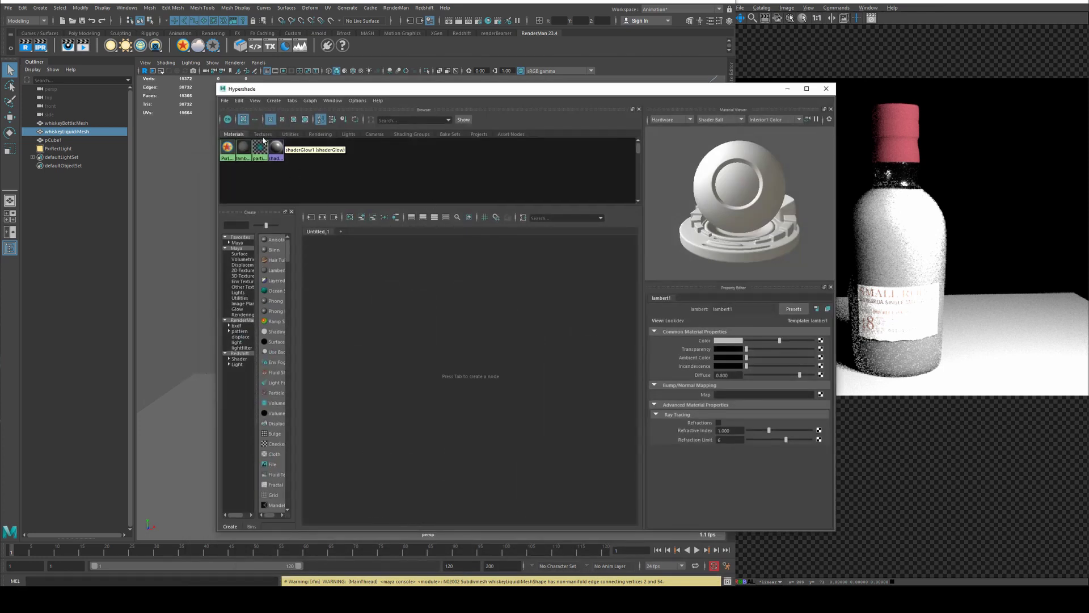
pyautogui.click(788, 88)
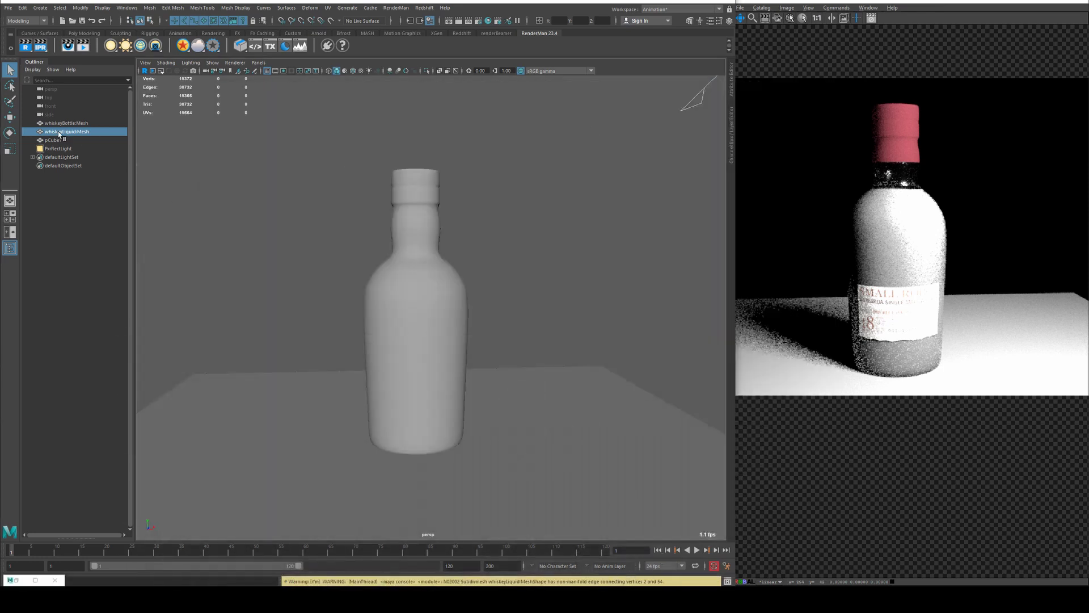
pyautogui.click(182, 47)
# Rename the new PxrSurface material to liquidMat
pyautogui.click(27, 583)
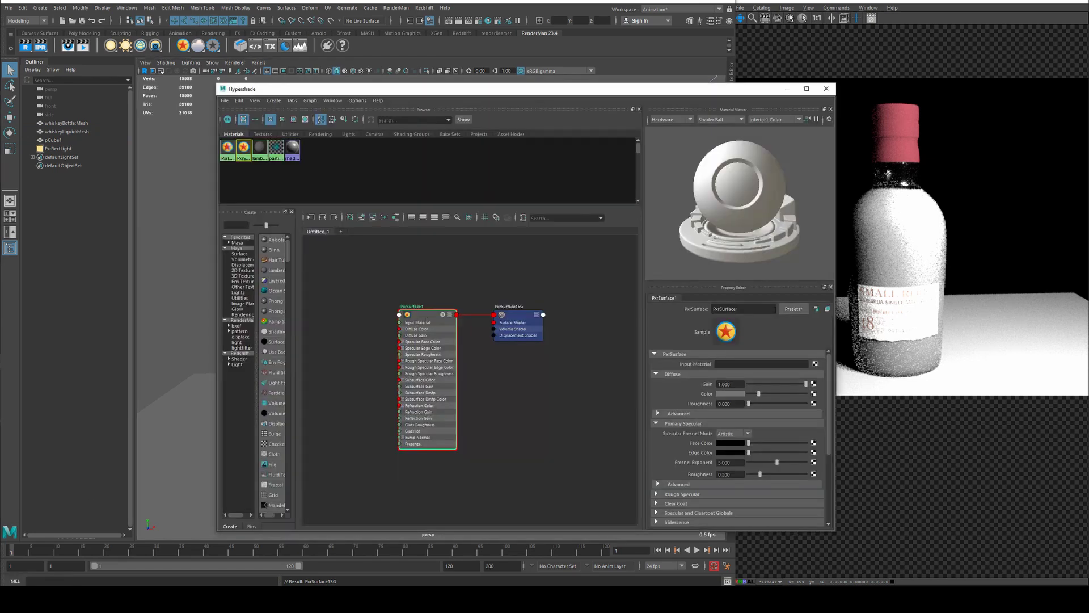
pyautogui.click(769, 309)
pyautogui.write('liquidMat')
pyautogui.press('Return')
# Set liquidMat's Glass Refraction Color to amber orange
pyautogui.scroll(-10, 737, 408)
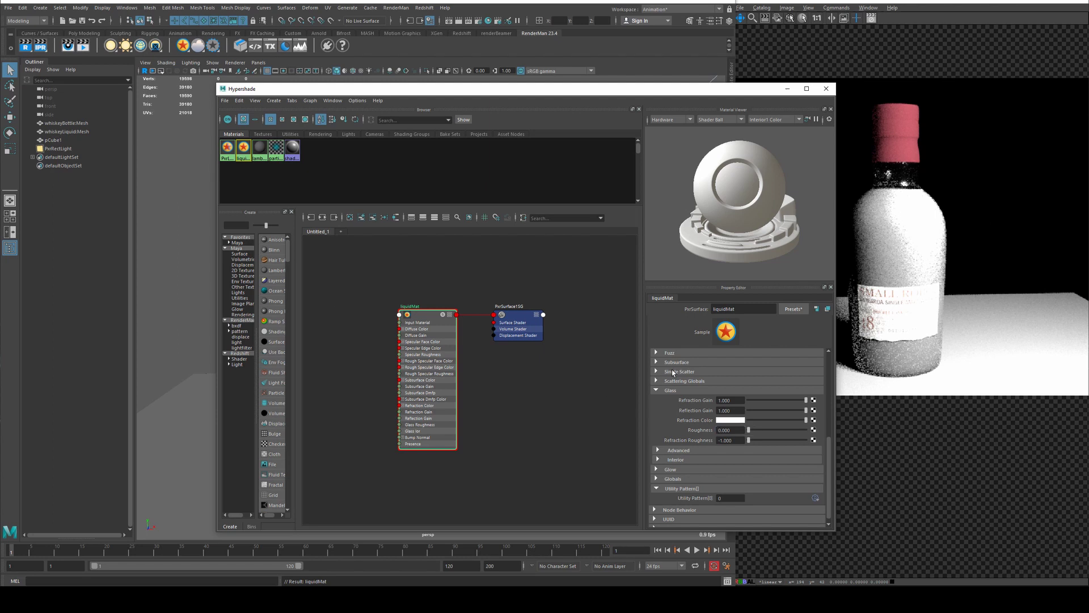
pyautogui.click(738, 420)
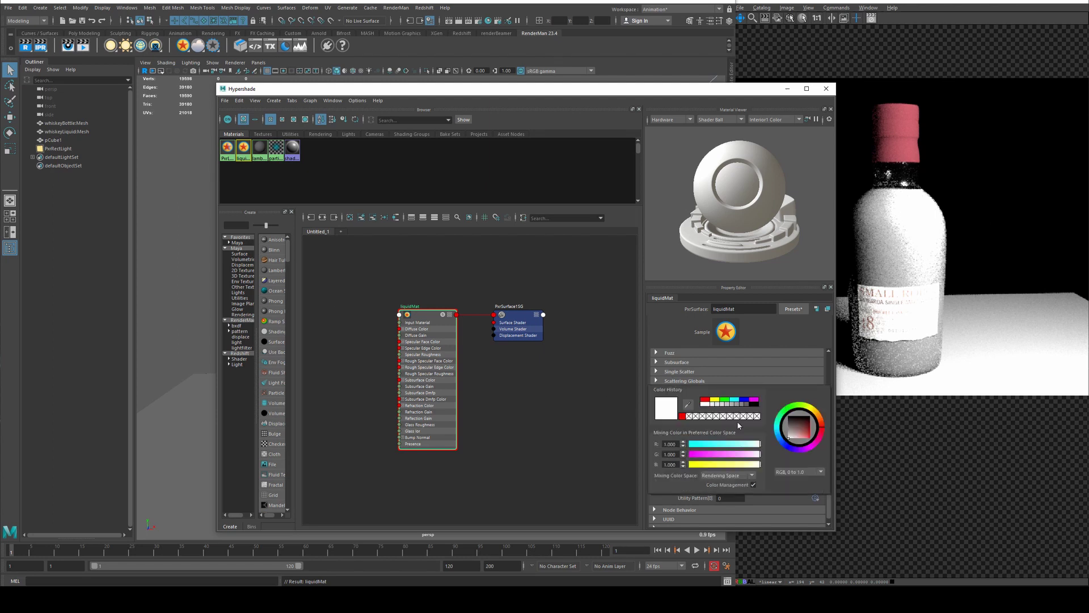
pyautogui.click(735, 420)
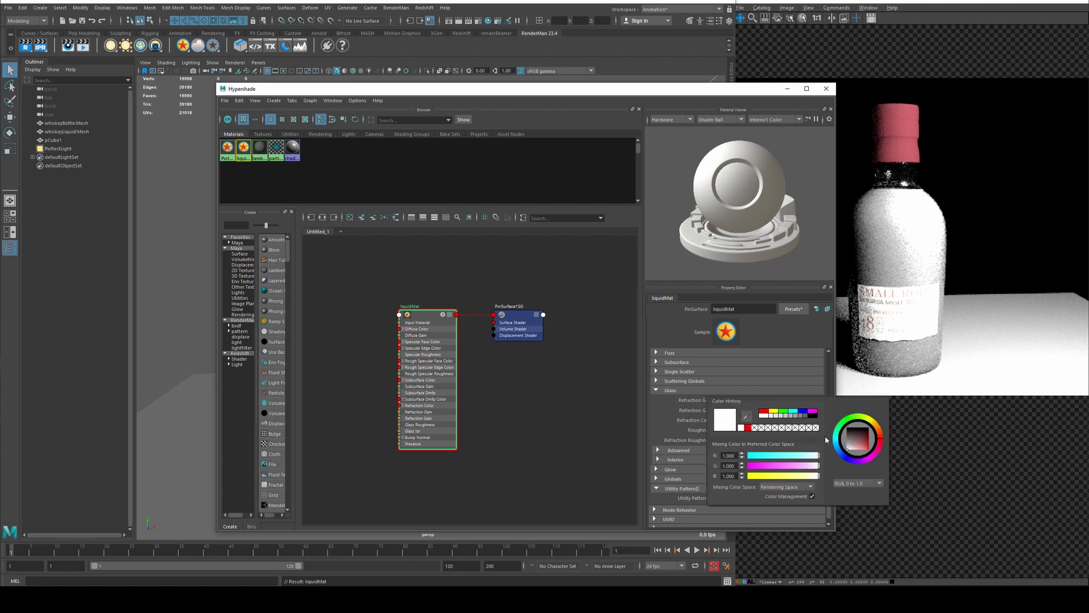
pyautogui.moveTo(881, 435); pyautogui.dragTo(873, 457)
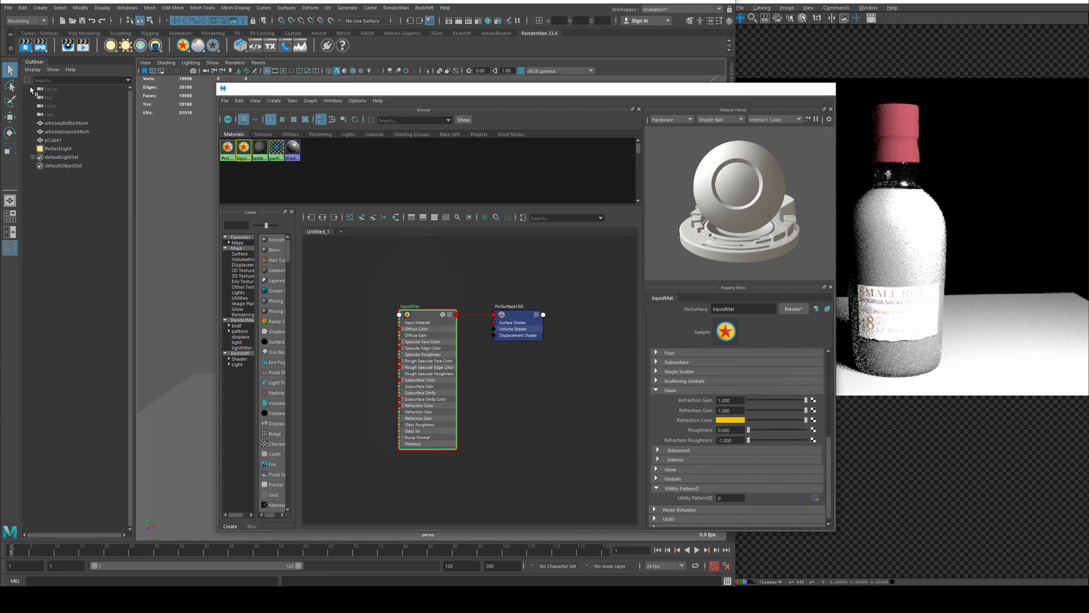
pyautogui.click(826, 88)
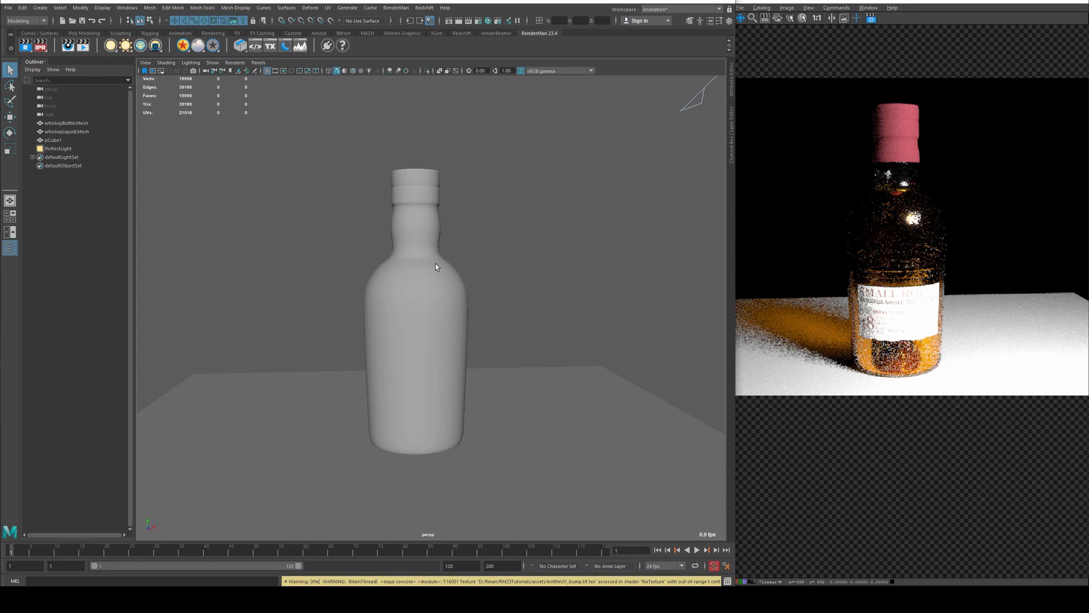
pyautogui.keyDown('alt'); pyautogui.moveTo(437, 263); pyautogui.dragTo(435, 277); pyautogui.keyUp('alt')
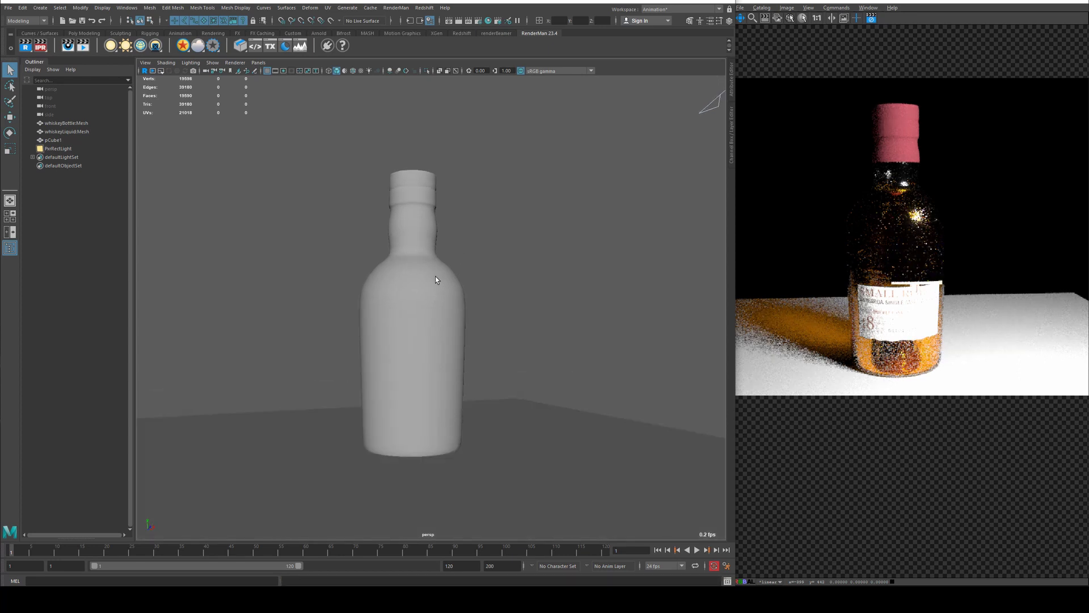
pyautogui.keyDown('alt'); pyautogui.moveTo(433, 265); pyautogui.dragTo(466, 339, button='right'); pyautogui.keyUp('alt')
pyautogui.keyDown('alt'); pyautogui.moveTo(434, 310); pyautogui.dragTo(429, 366, button='middle'); pyautogui.keyUp('alt')
pyautogui.keyDown('alt'); pyautogui.moveTo(430, 366); pyautogui.dragTo(507, 375, button='right'); pyautogui.keyUp('alt')
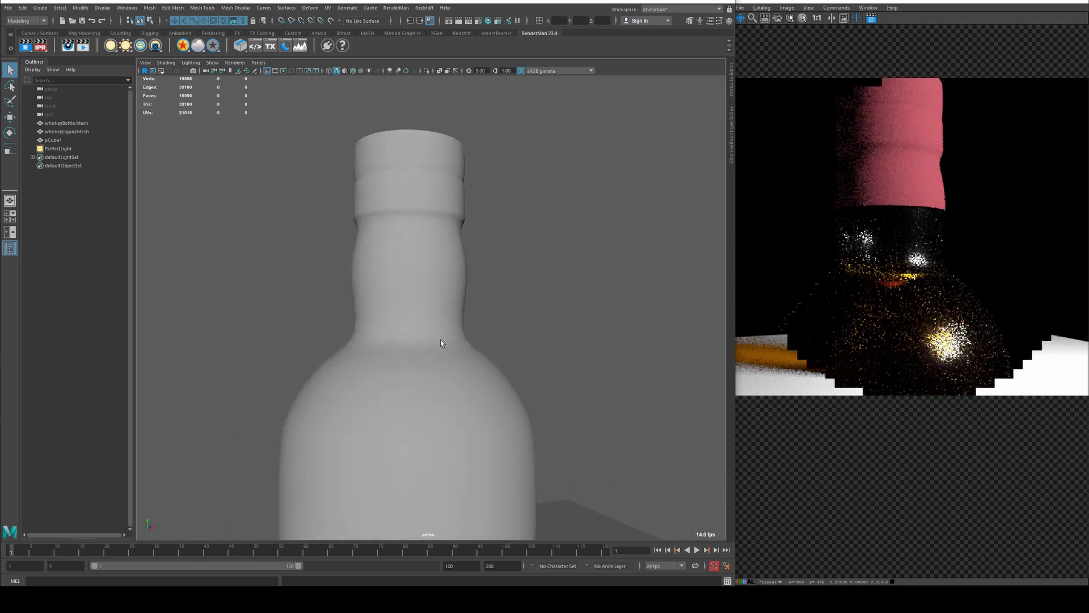
pyautogui.keyDown('alt'); pyautogui.moveTo(440, 339); pyautogui.dragTo(433, 377, button='right'); pyautogui.keyUp('alt')
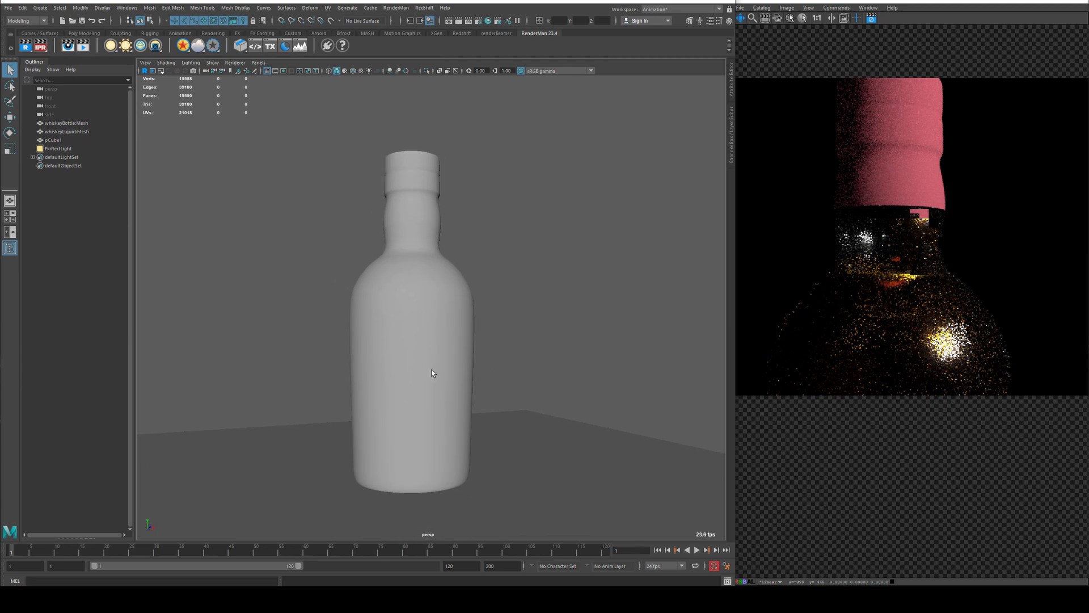